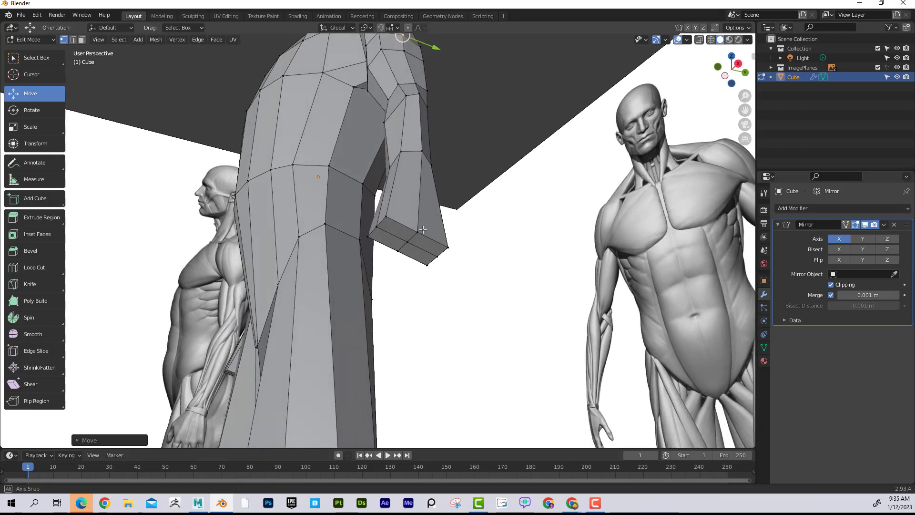
Add two loop cuts through the wrist end of the arm, one in each of its end-face columns.
middle_click_drag(656, 310, 709, 309)
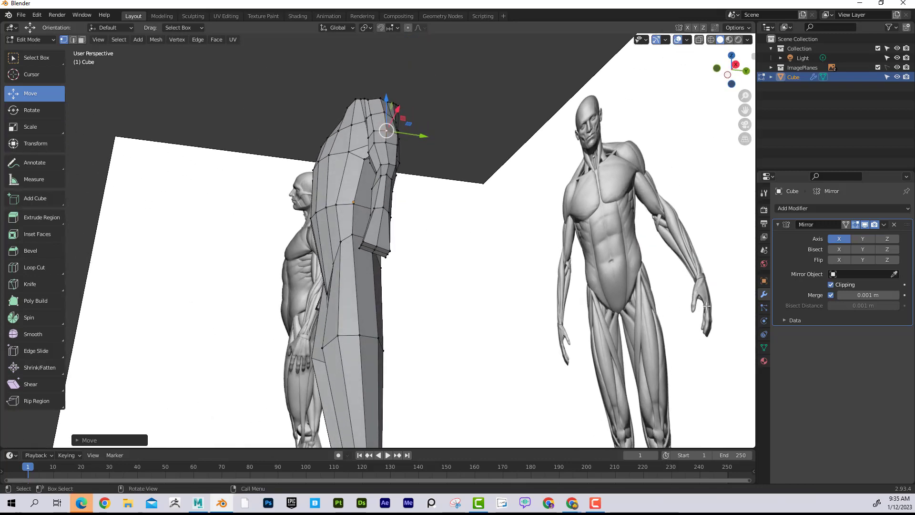
middle_click_drag(386, 263, 373, 223)
scroll(384, 260, "up", 5)
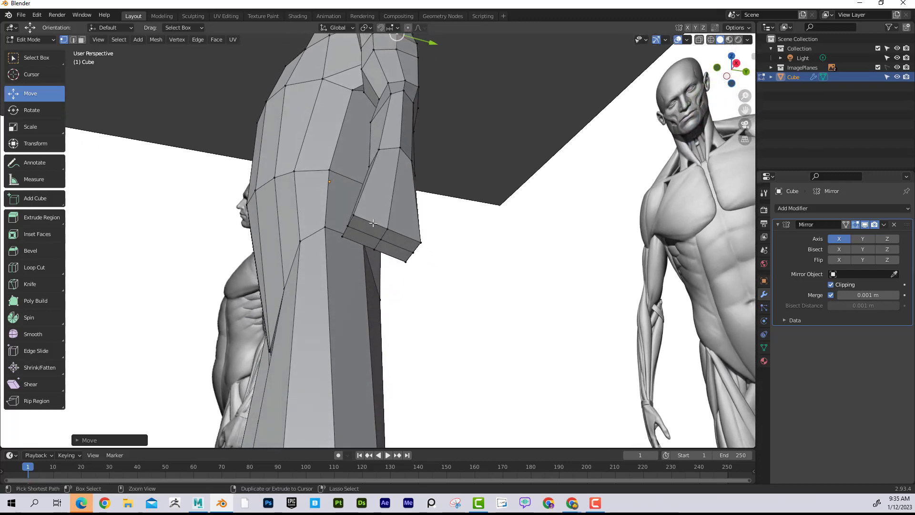
key("ctrl+r")
left_click(373, 224)
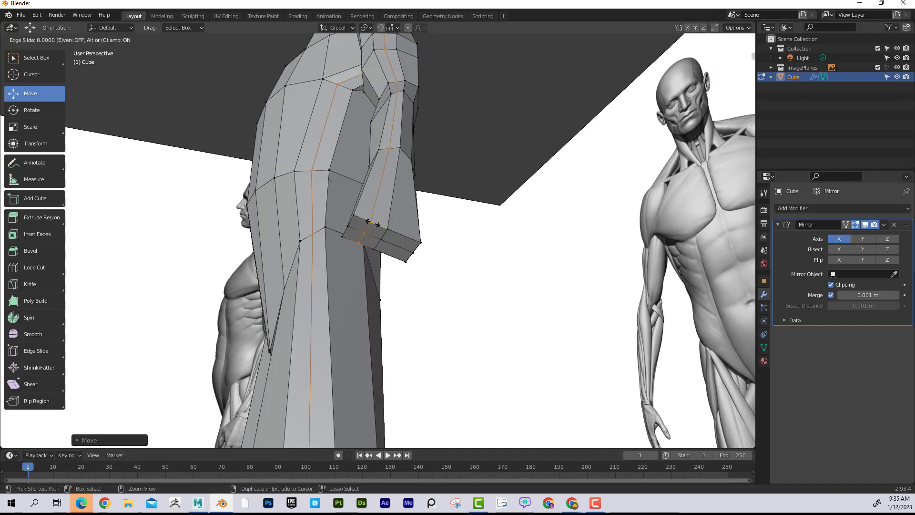
left_click(373, 223)
key("ctrl+r")
left_click(404, 235)
left_click(404, 235)
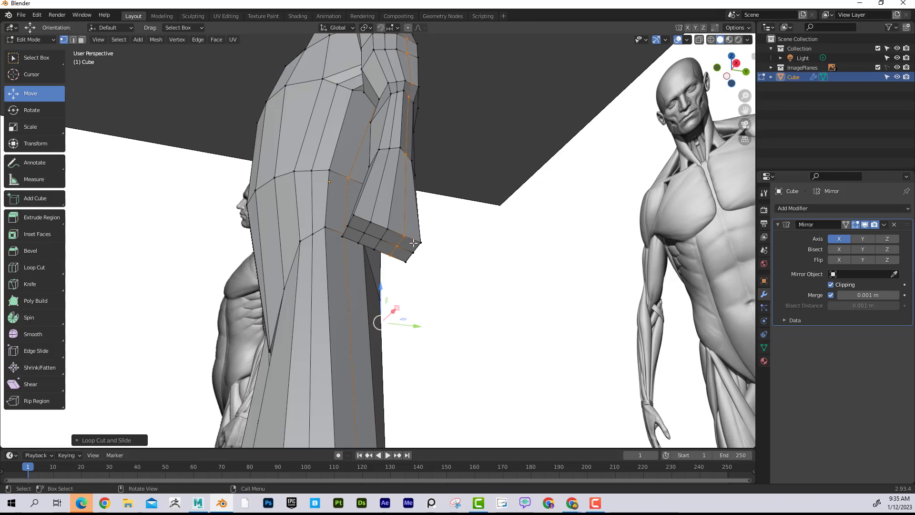
Undo both loop cuts on the arm.
middle_click_drag(412, 243, 422, 271)
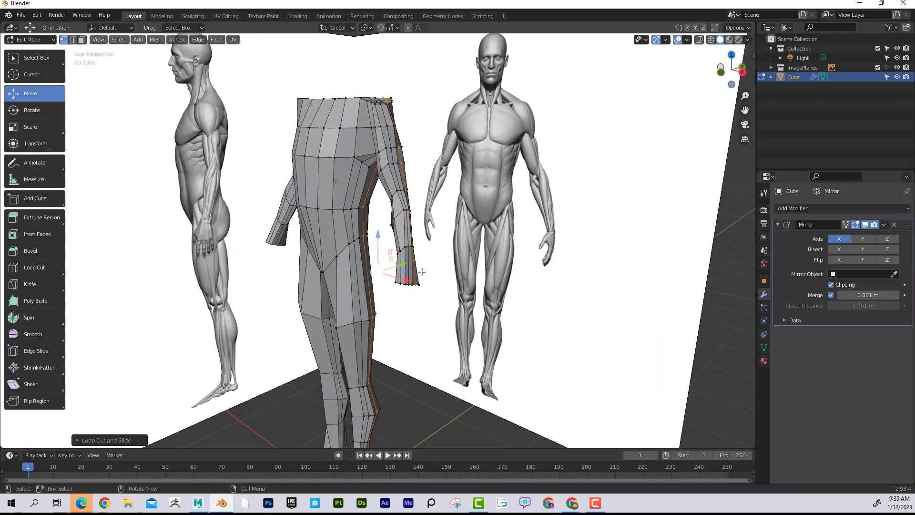
middle_click_drag(419, 239, 439, 211)
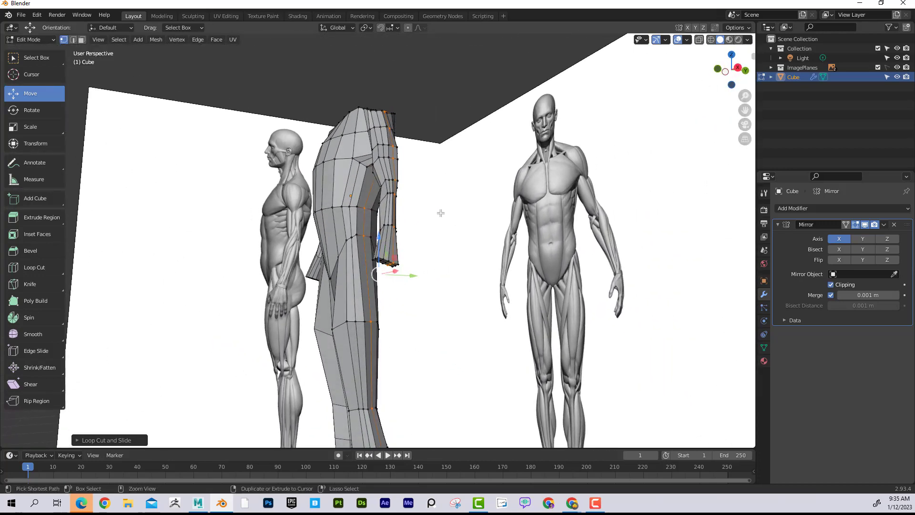
key("ctrl+z")
key("ctrl+z")
scroll(438, 236, "up", 3)
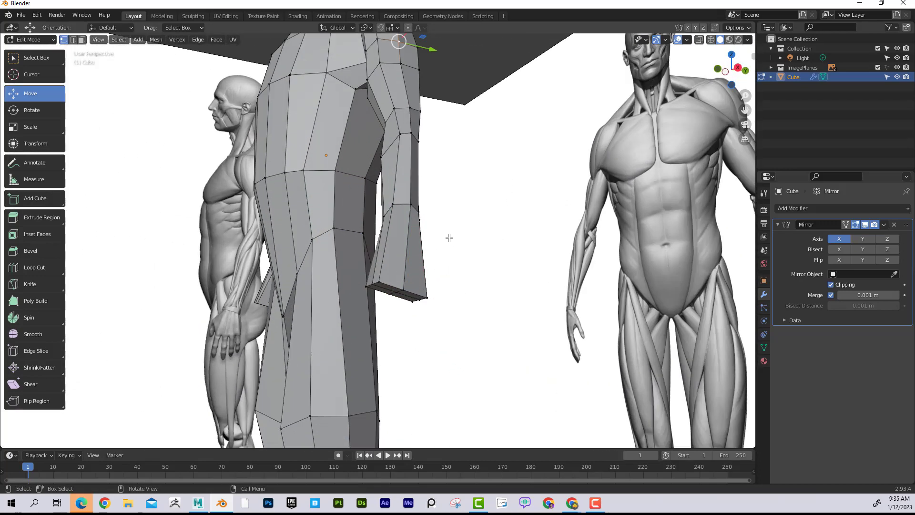
With X-ray on, extrude the two end faces of the wrist down to the knuckles of the side-view reference.
middle_click_drag(450, 237, 433, 221)
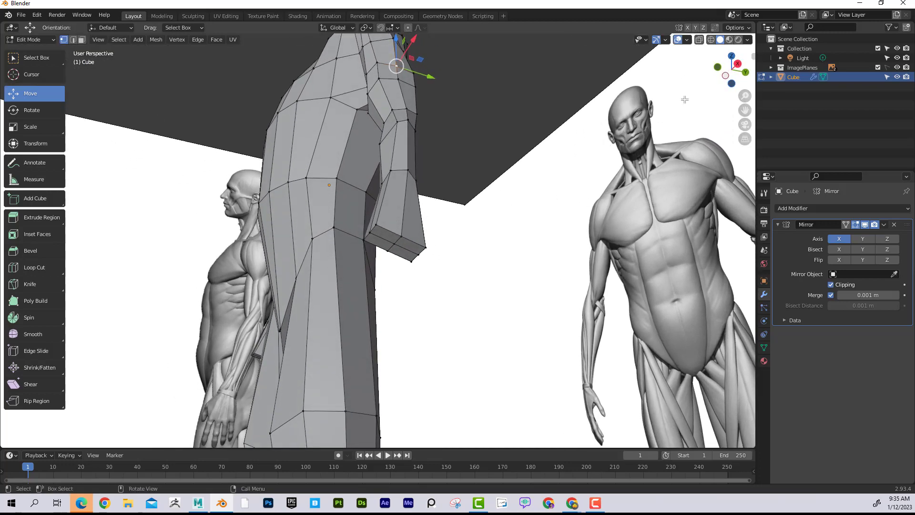
key("KP_3")
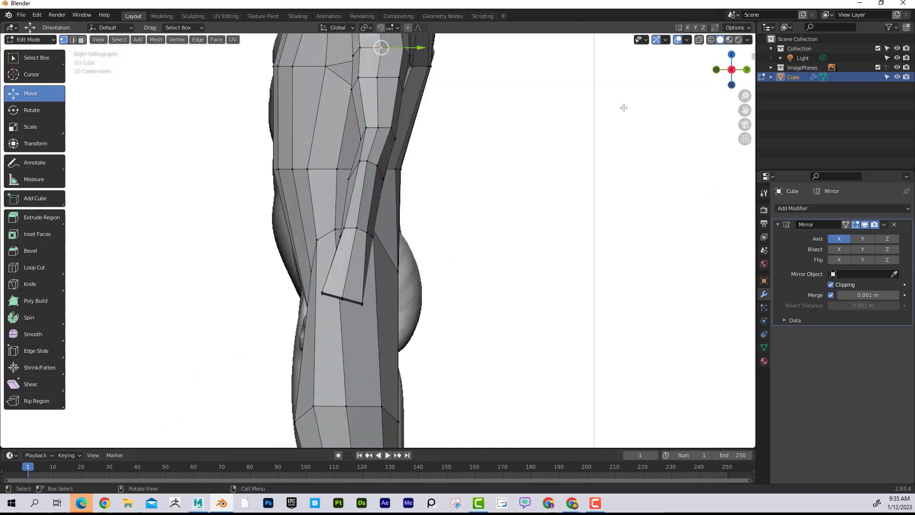
left_click(699, 40)
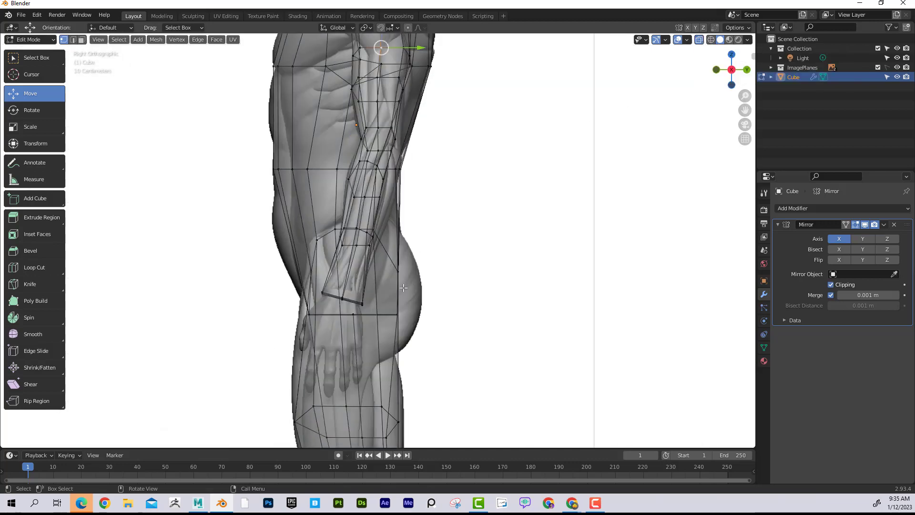
mouse_move(384, 298)
middle_mouse_down()
mouse_move(416, 255)
mouse_move(402, 204)
middle_mouse_up()
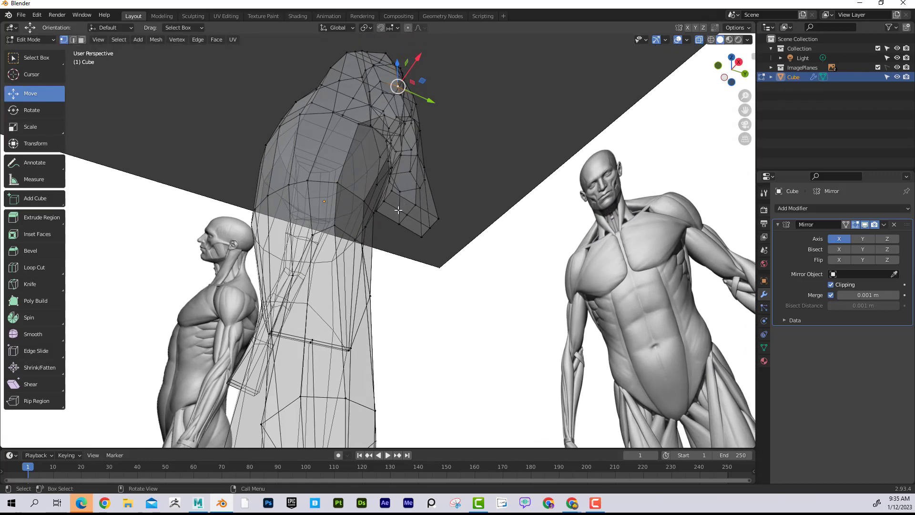
left_click(81, 41)
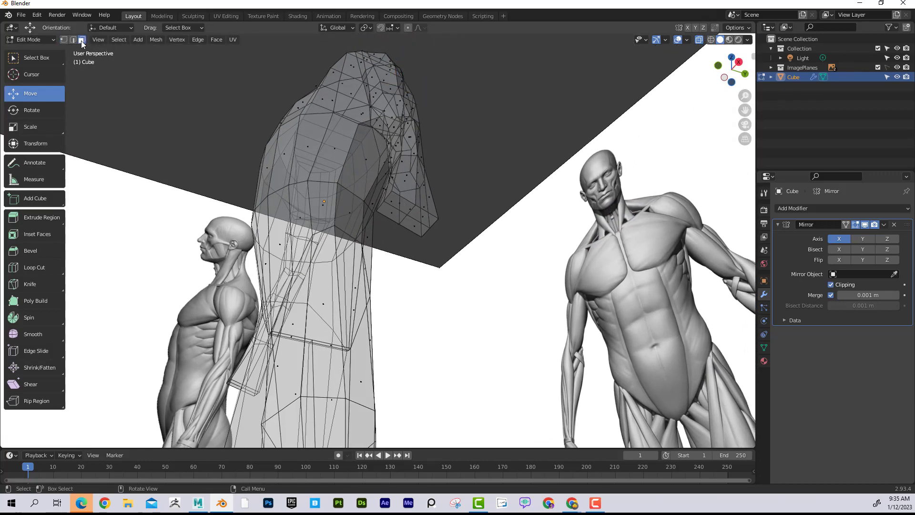
left_click(401, 204)
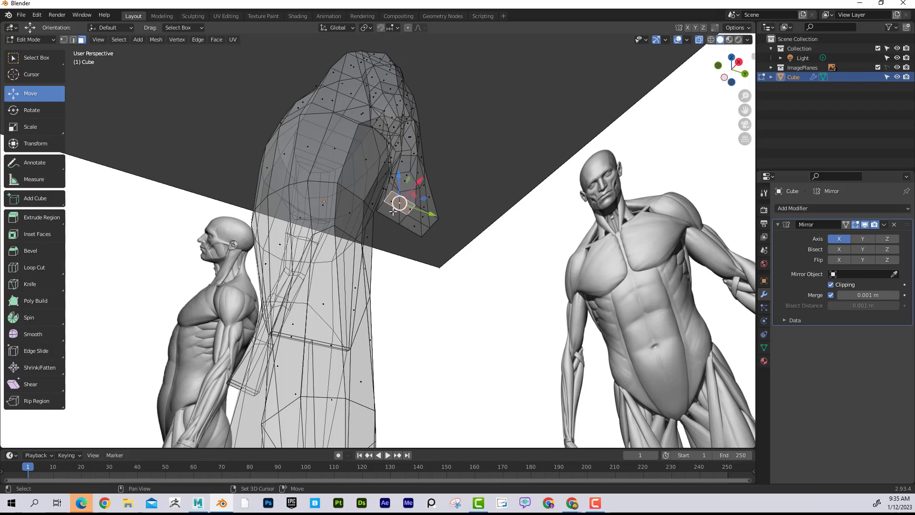
left_click(425, 216, "shift")
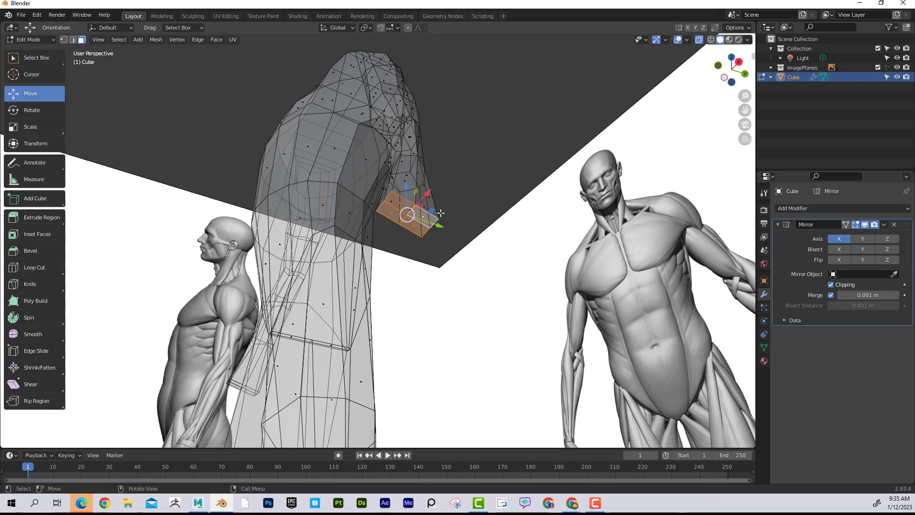
key("KP_3")
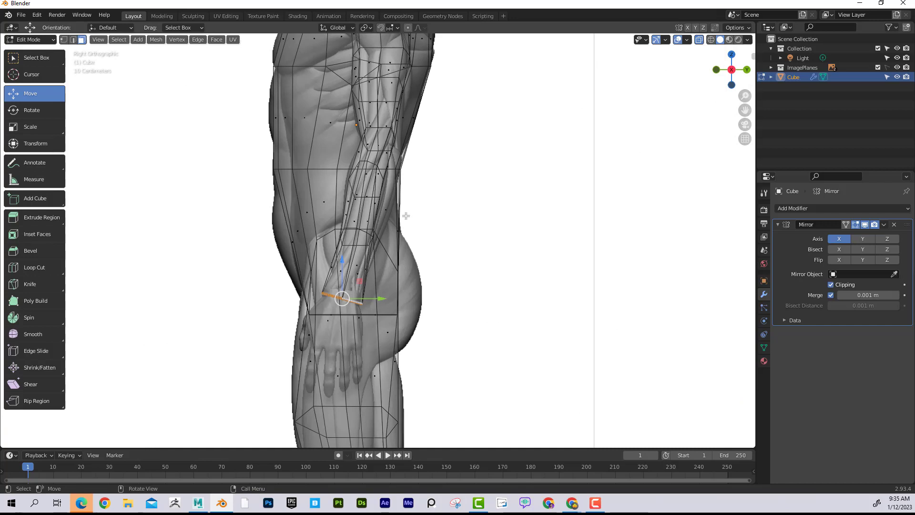
key("e")
left_click(396, 264)
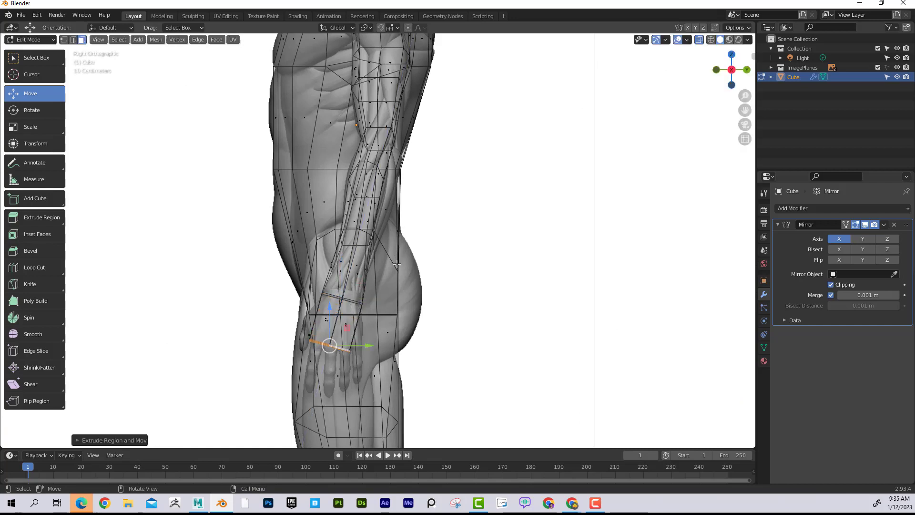
In the side view, move the lower vertices of the palm block to line up along the base of the reference fingers.
scroll(419, 279, "up", 4)
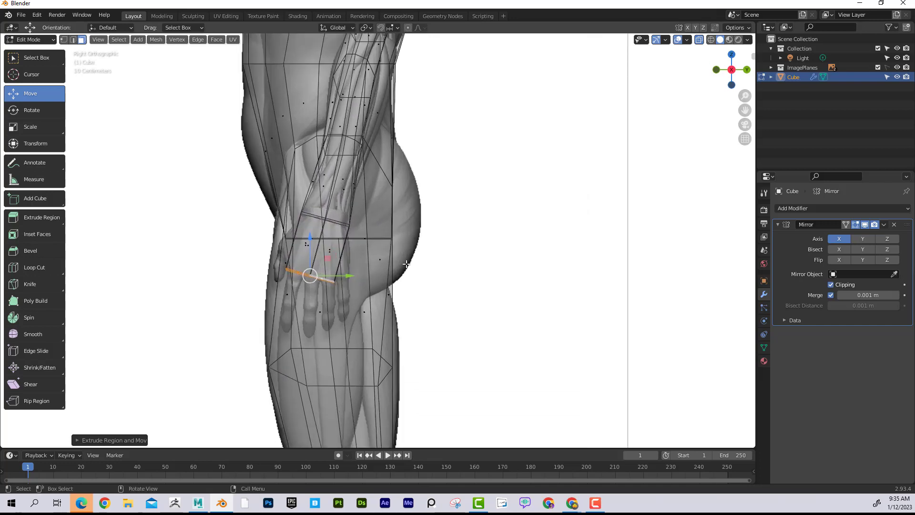
middle_click_drag(402, 261, 458, 207, "shift")
left_click(63, 39)
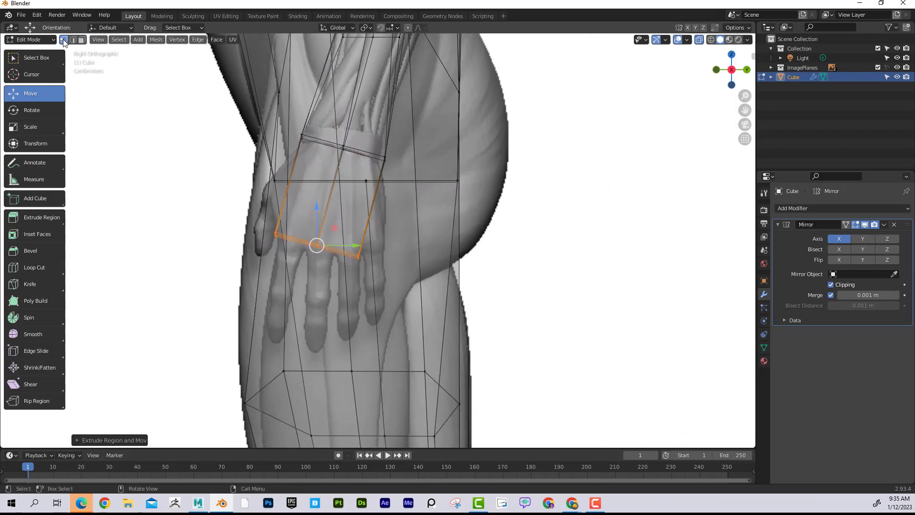
left_click(358, 256)
left_click_drag(359, 256, 362, 253)
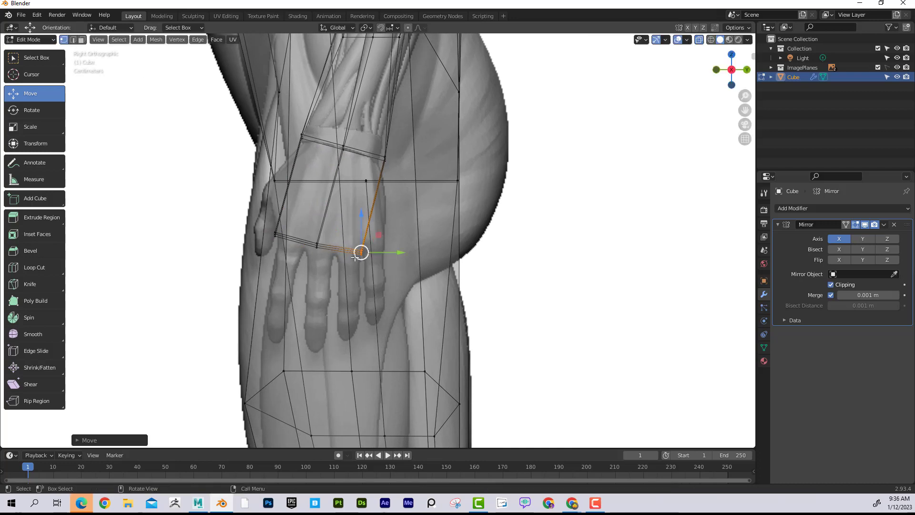
left_click(317, 246)
left_click_drag(317, 246, 338, 251)
left_click(279, 234)
left_click_drag(278, 234, 305, 250)
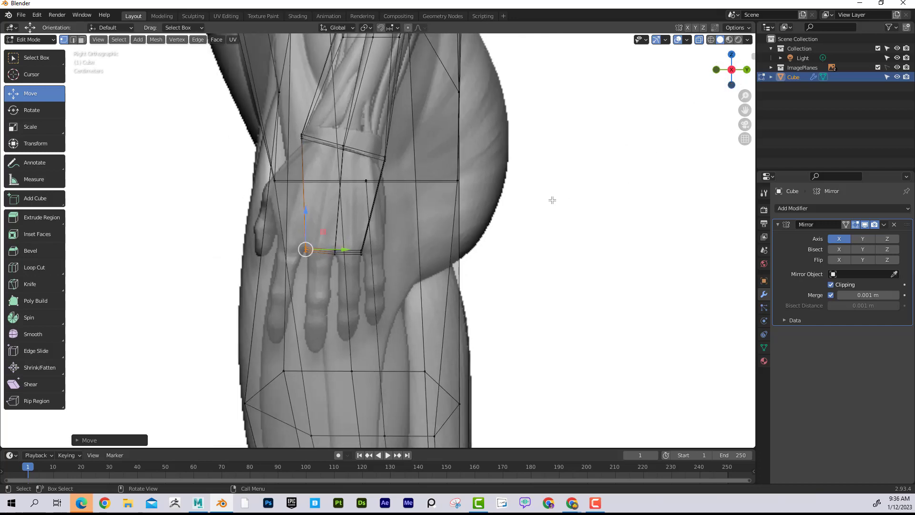
In the front view, move the palm's lower inner and outer vertices along X to match the thickness of the reference hand.
key("KP_1")
left_click(596, 253)
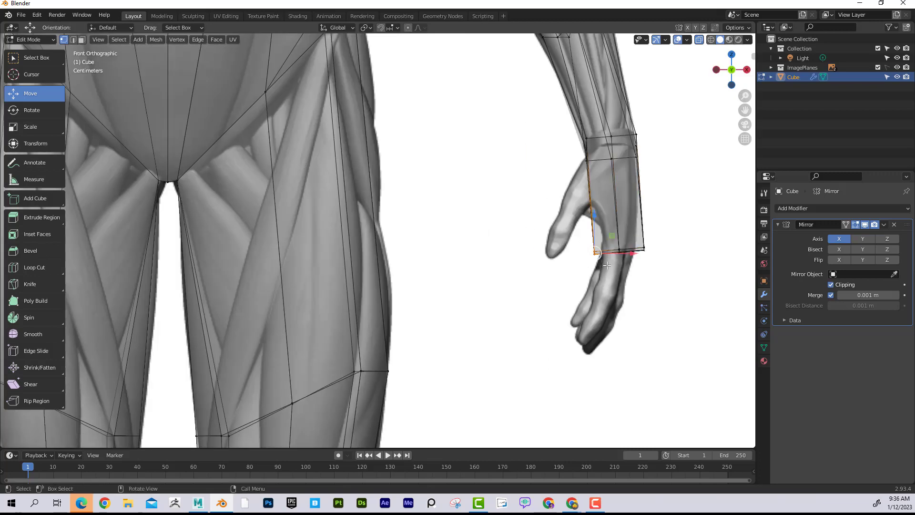
left_click_drag(635, 254, 650, 258)
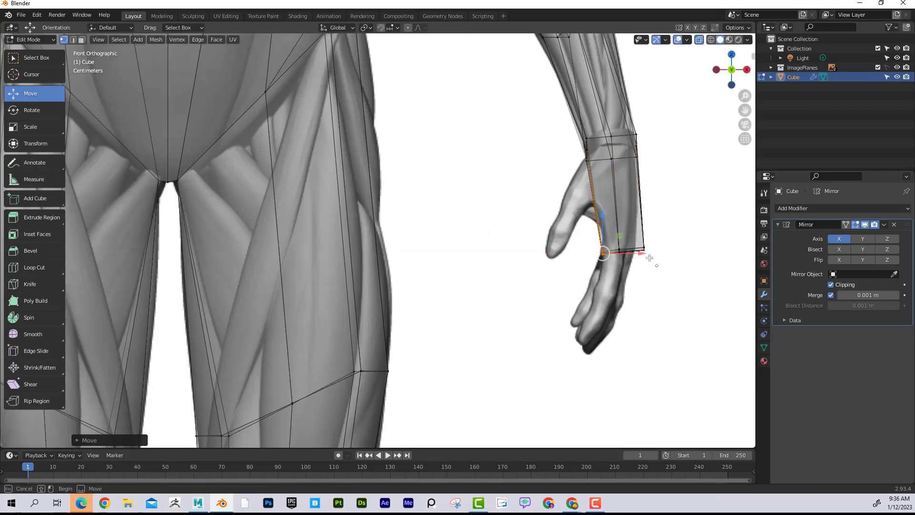
left_click(644, 249)
key("g")
key("x")
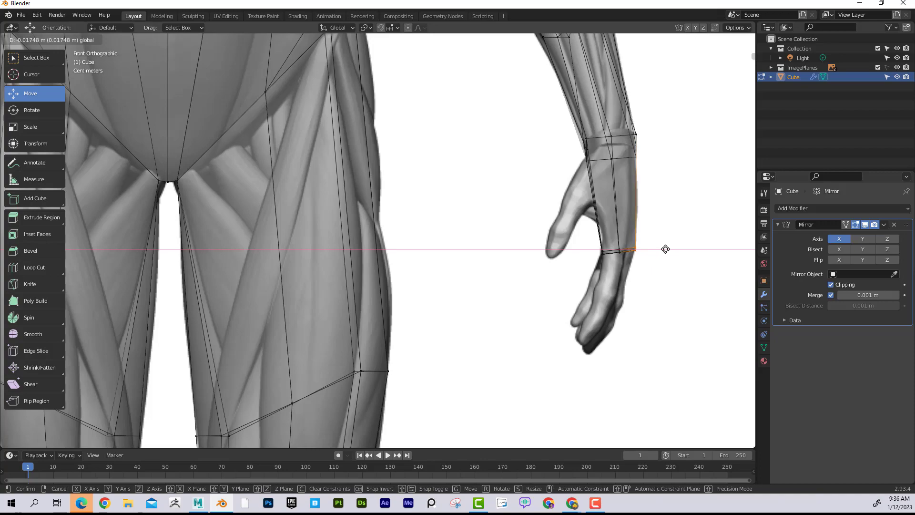
left_click(666, 249)
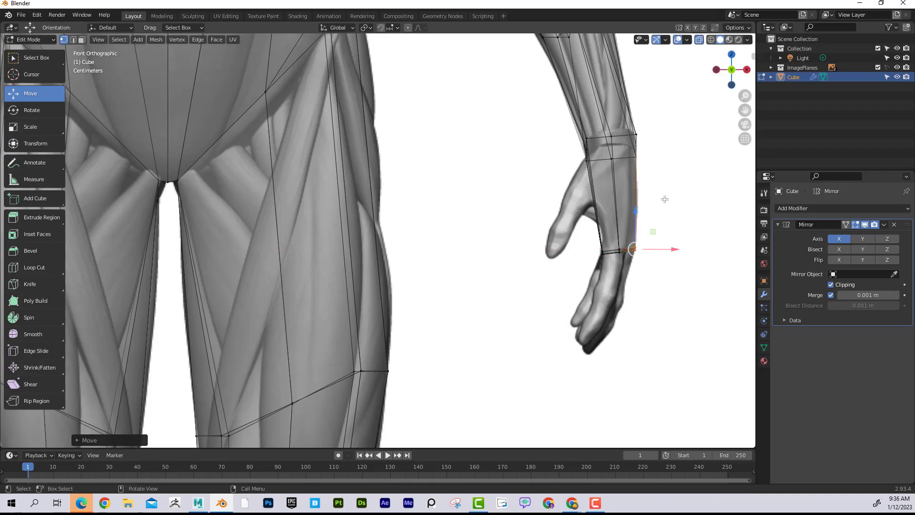
Turn off X-ray and select the narrow faces along the front and rear sides of the palm block.
middle_click_drag(668, 199, 609, 138)
left_click(700, 41)
middle_click_drag(459, 171, 523, 175)
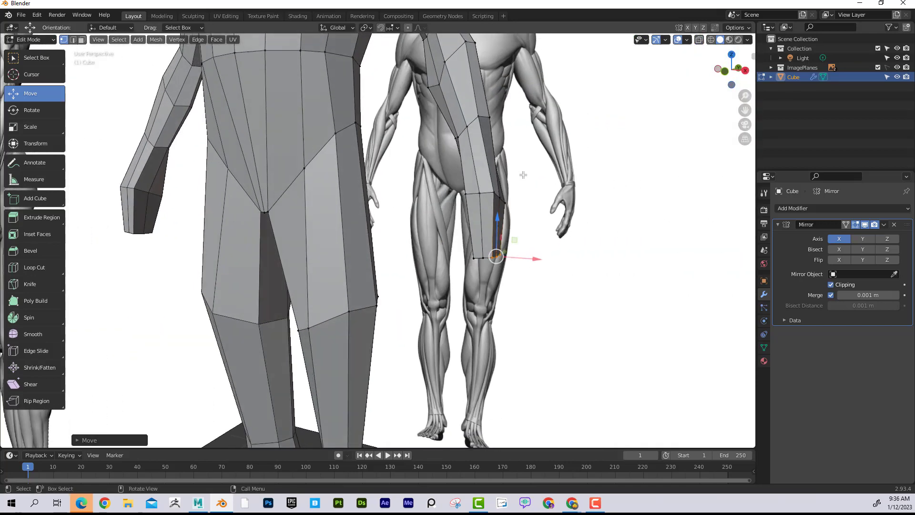
left_click(82, 40)
left_click(488, 221)
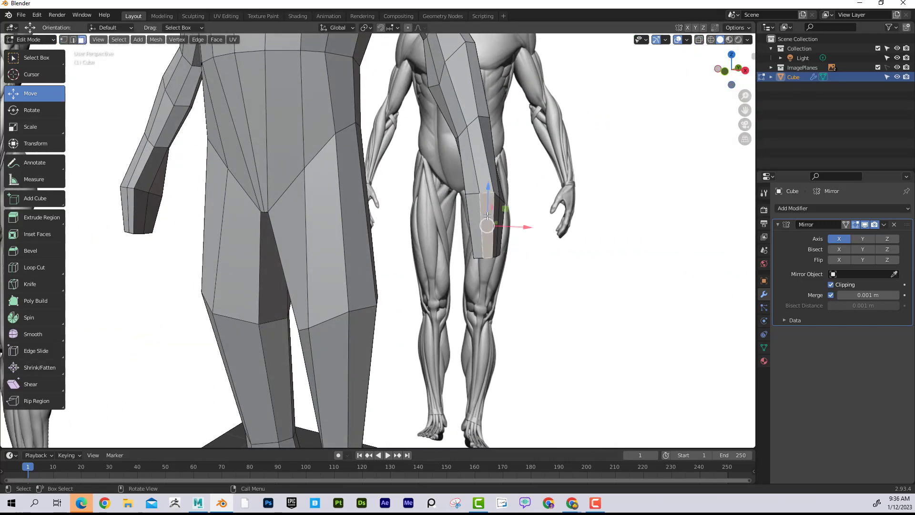
left_click(476, 223, "shift")
middle_click_drag(552, 206, 410, 214)
left_click(296, 201, "shift")
left_click(305, 202, "shift")
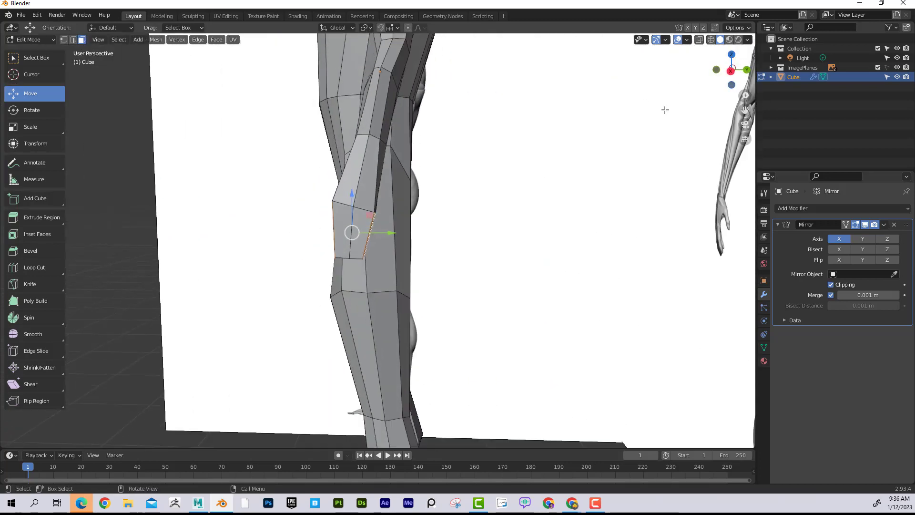
Try to extrude the palm's selected side faces as one region in the side view.
key("KP_3")
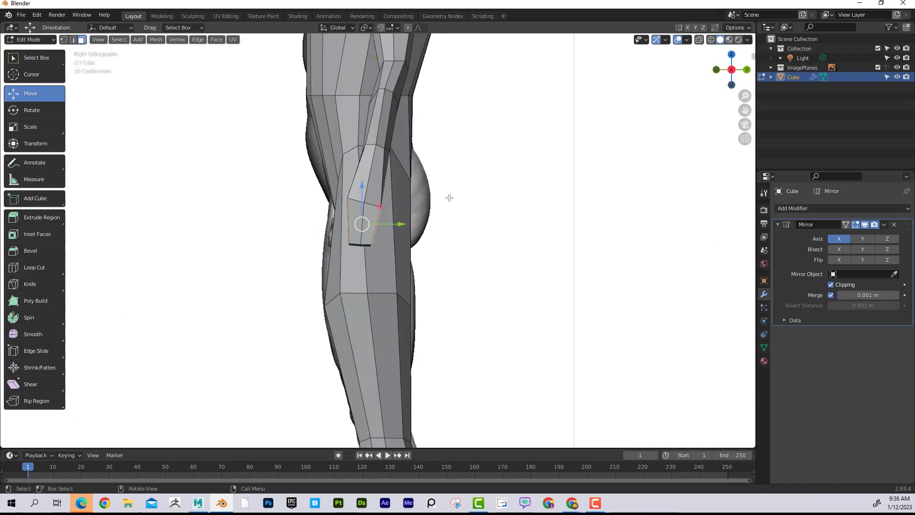
key("g")
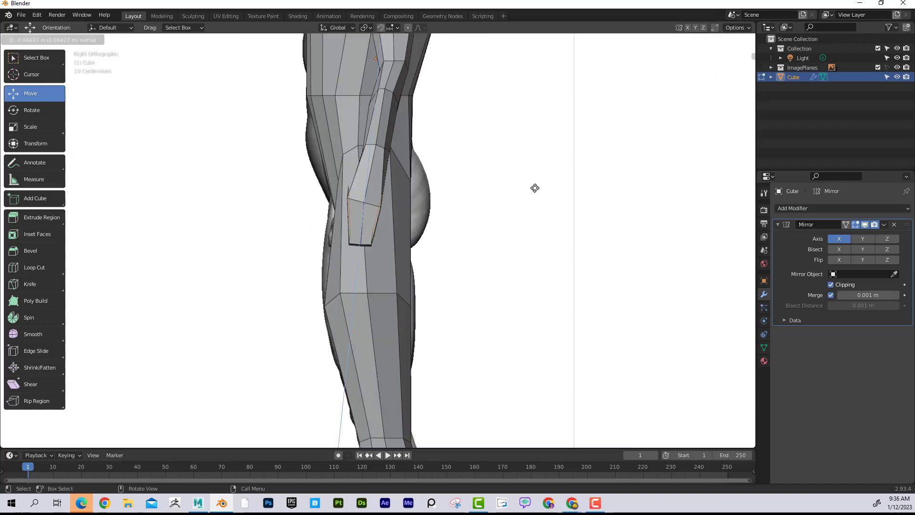
key("z")
key("z")
left_click(547, 253)
key("ctrl+z")
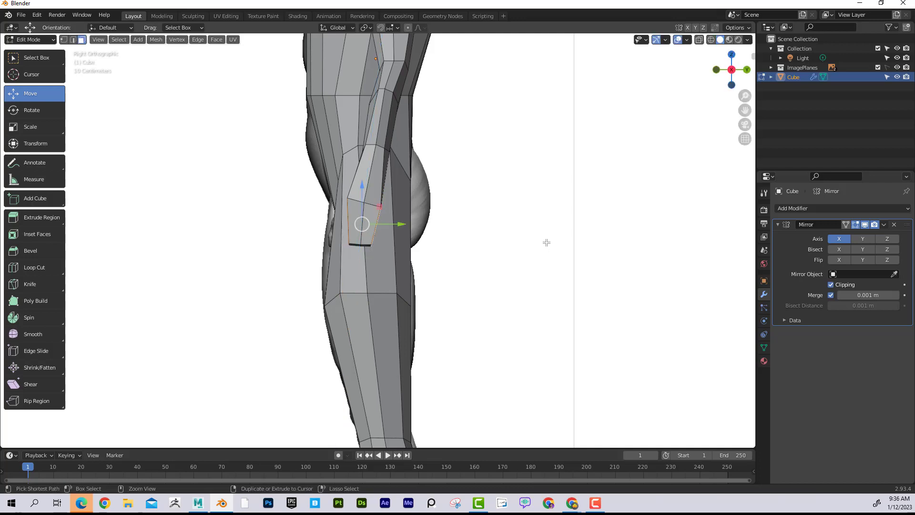
Extrude the palm's selected front and rear side faces outward with Extrude Along Normals.
middle_click_drag(516, 214, 548, 209)
key("KP_3")
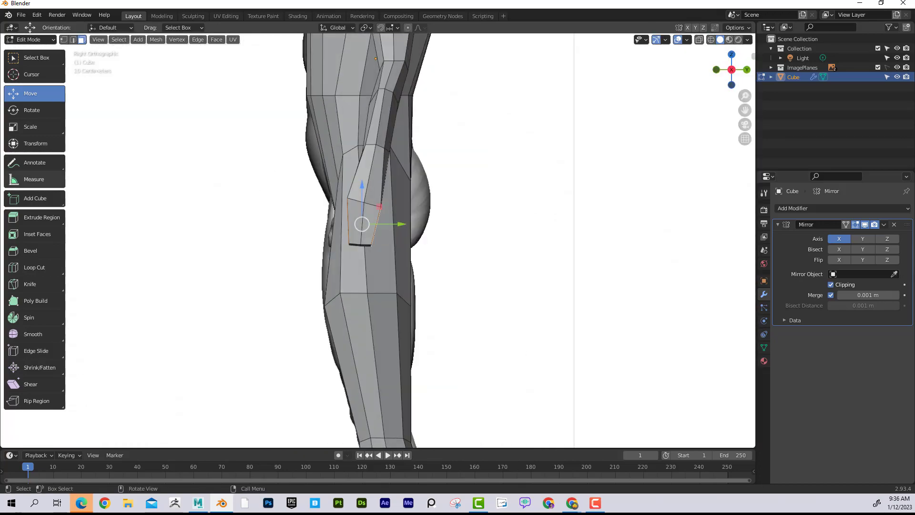
left_click(41, 217)
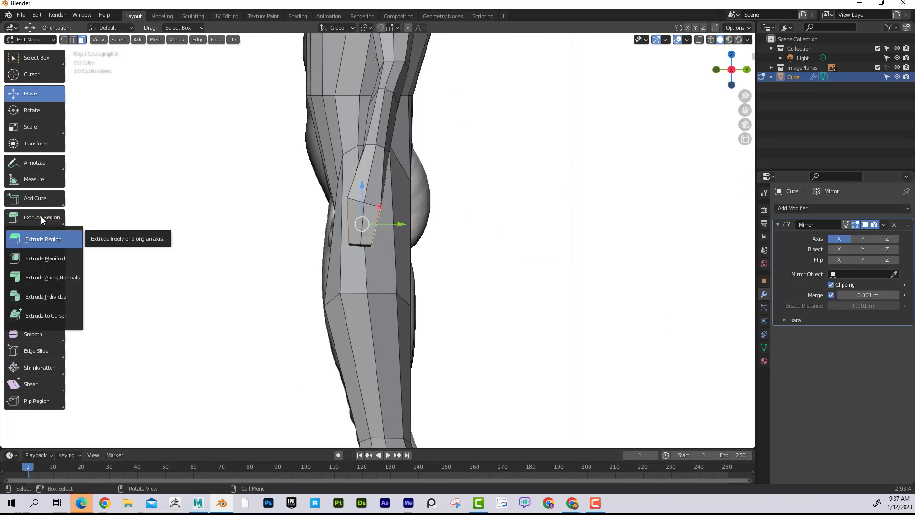
left_click(56, 279)
left_click_drag(357, 275, 351, 265)
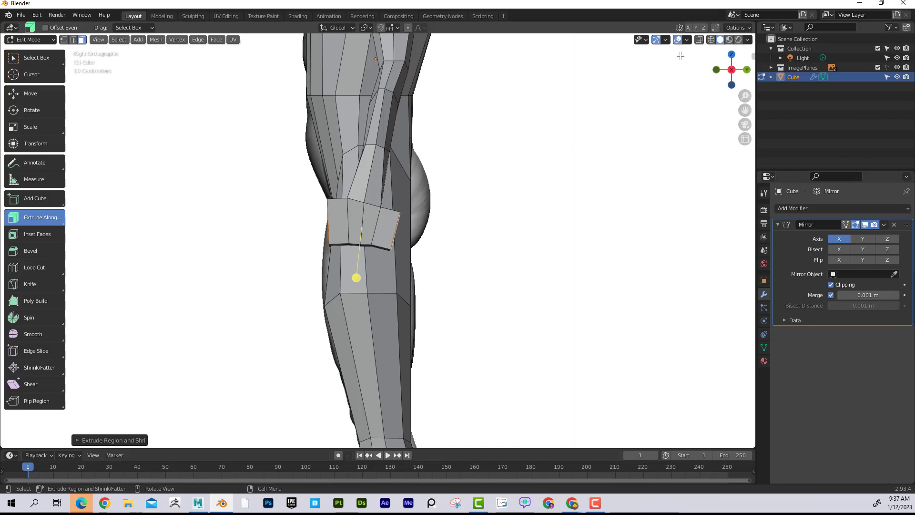
Turn on X-ray and move the palm's lower rear and lower front corner vertices inward onto the reference hand's knuckle line.
left_click(699, 40)
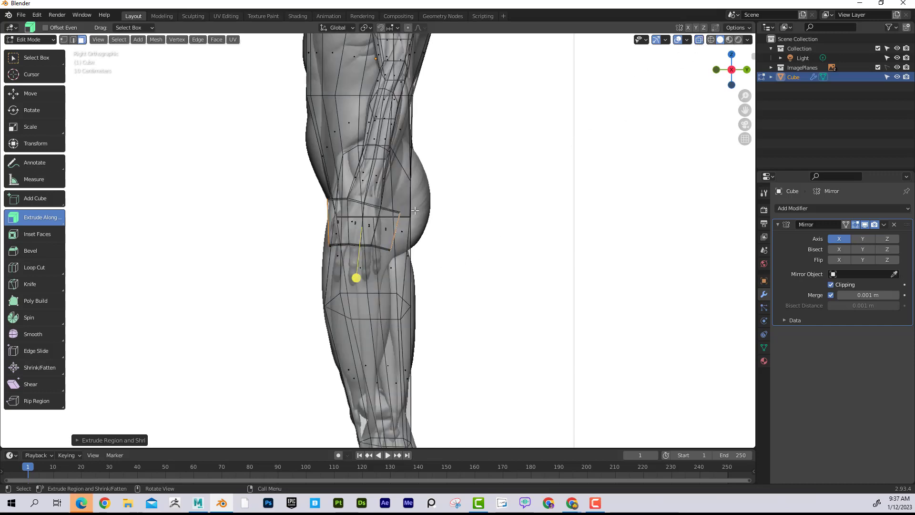
left_click(63, 40)
left_click(392, 252)
scroll(403, 247, "up", 6)
scroll(406, 246, "up", 1)
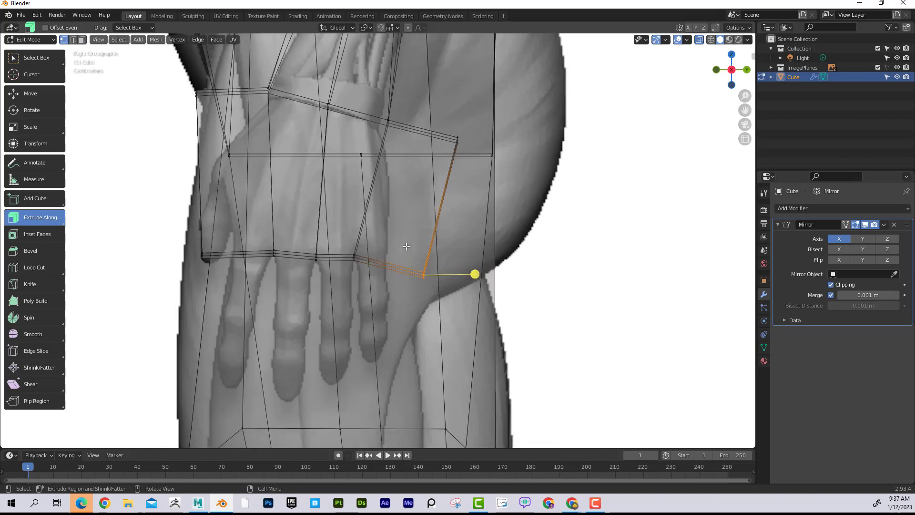
key("g")
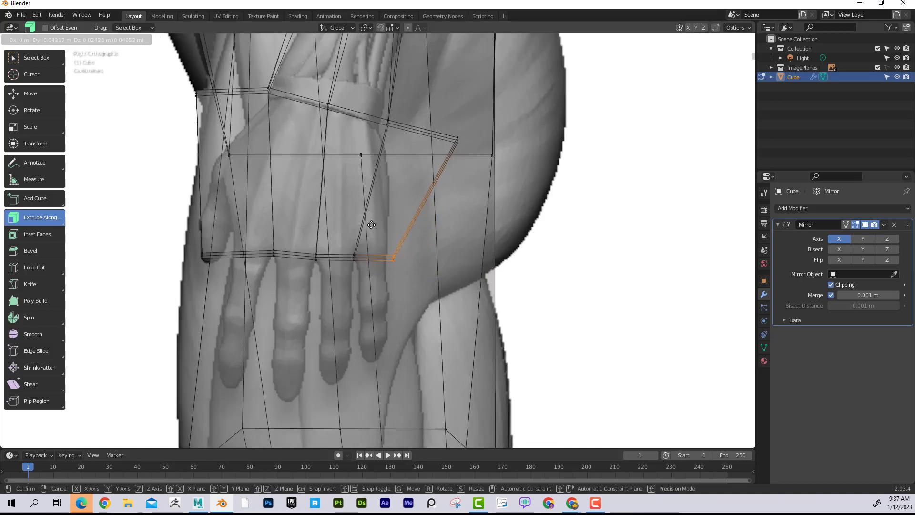
left_click(347, 227)
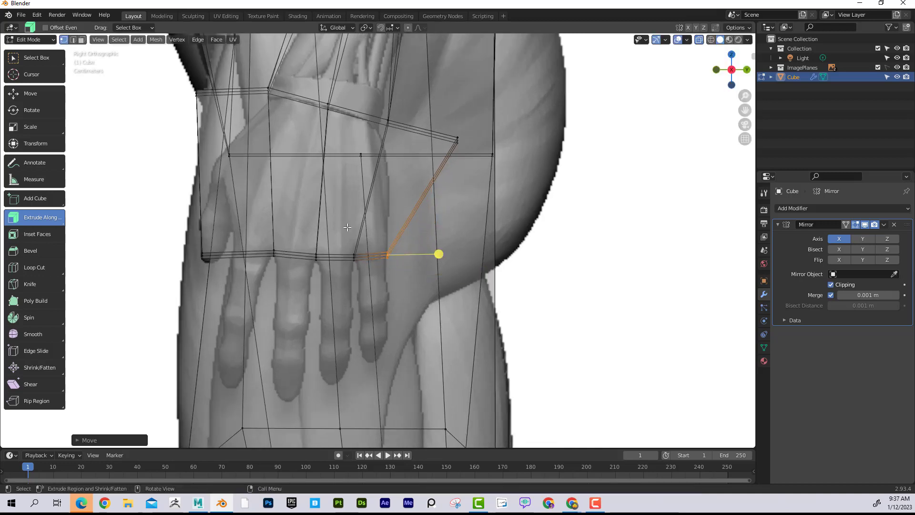
left_click(202, 257)
key("g")
left_click(238, 259)
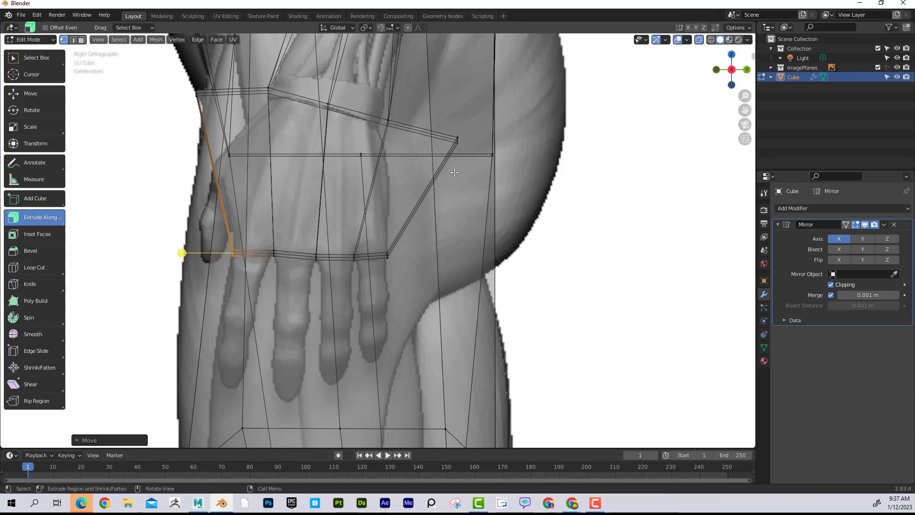
Move the palm's two rearmost upper vertex groups forward to the rear edge of the reference wrist.
left_click_drag(381, 108, 400, 136)
key("g")
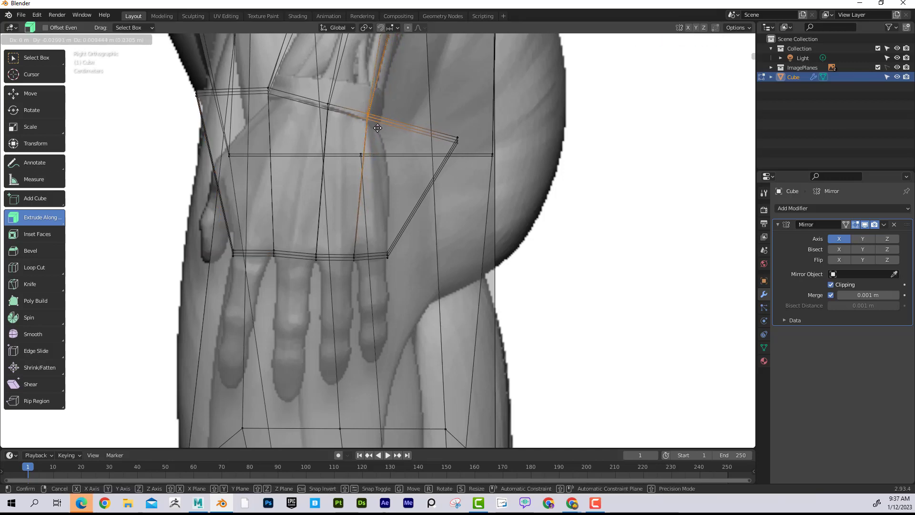
left_click(370, 127)
left_click(457, 139)
key("g")
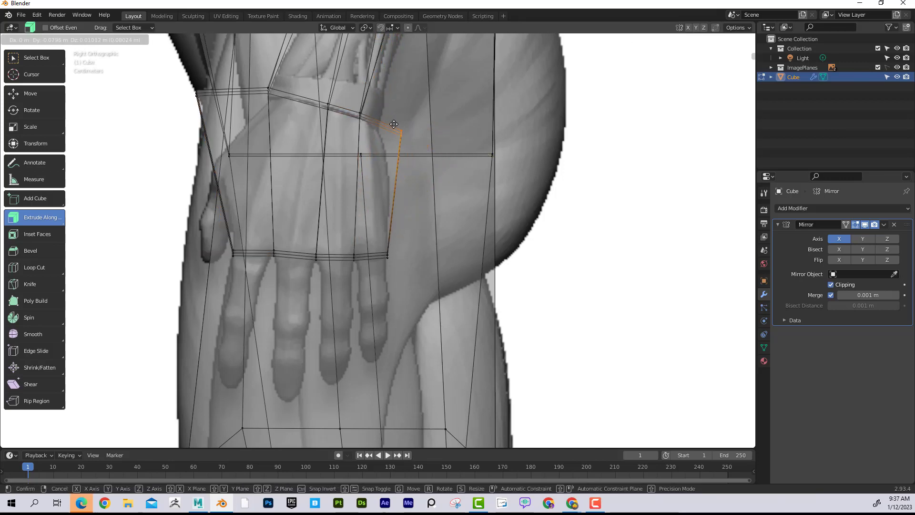
left_click(379, 123)
Fit the palm's upper front vertices to the reference, lowering the front corner to the base of the thumb.
left_click(269, 89)
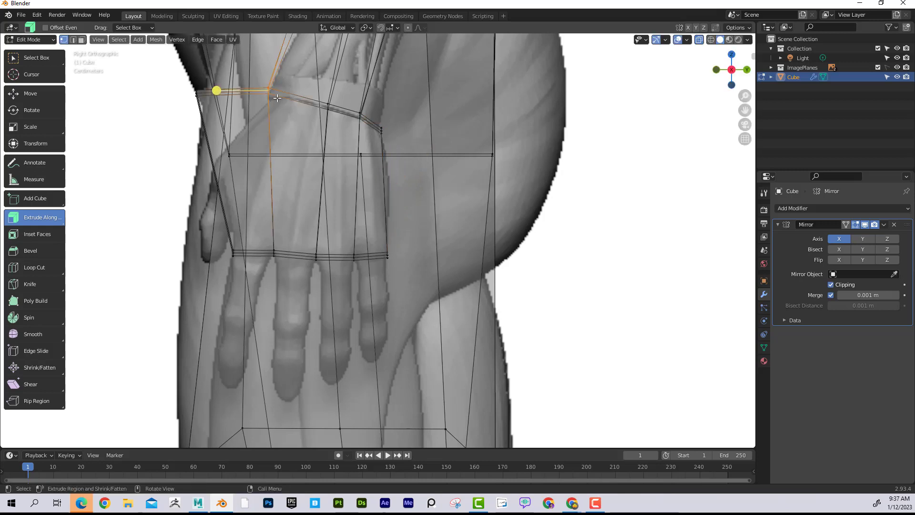
key("g")
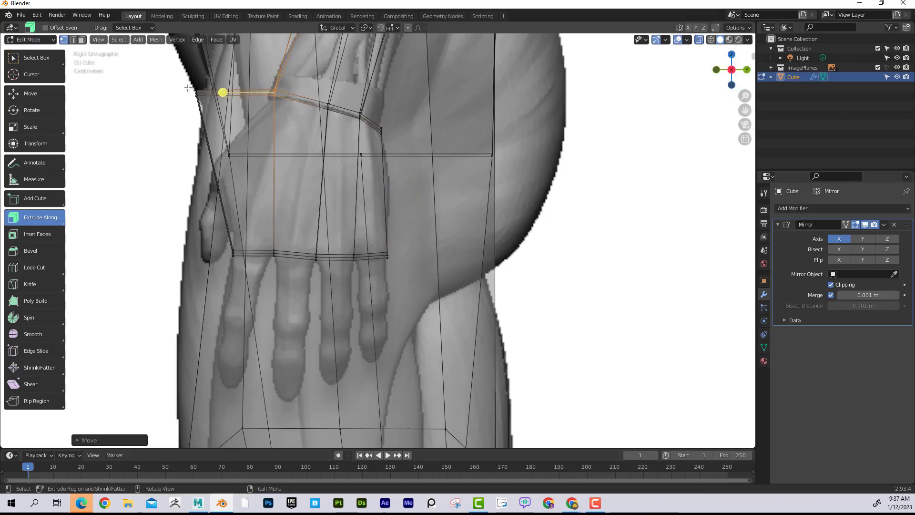
left_click(232, 158)
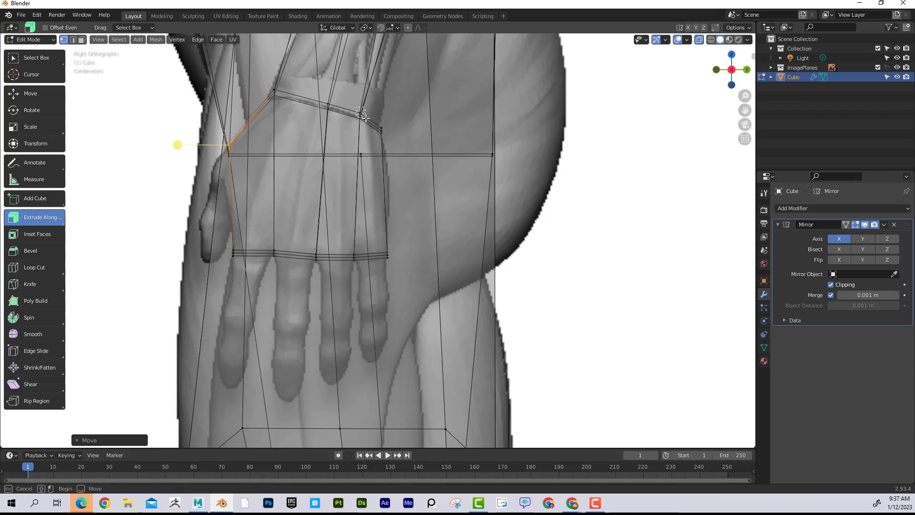
Readjust the upper rear vertices, placing one group at the wrist's rear edge and the corner lower along the palm's outline.
left_click(360, 113)
key("g")
left_click(403, 149)
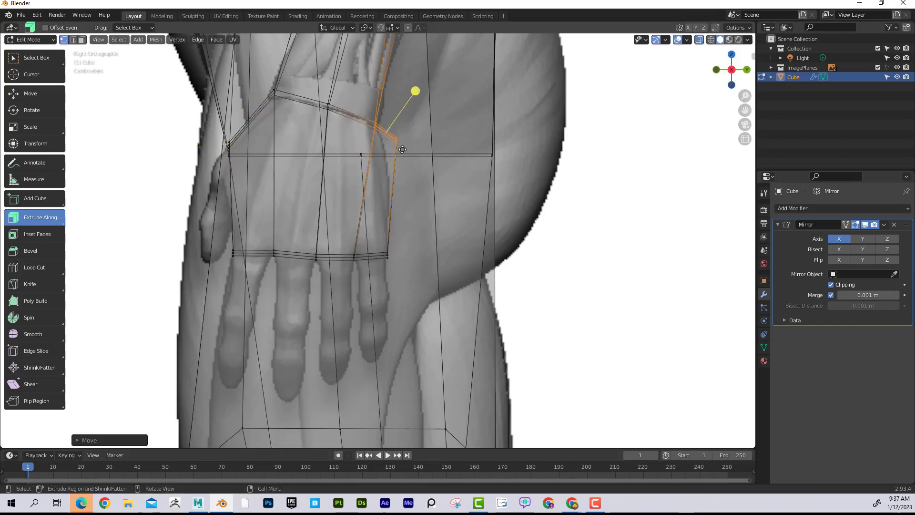
key("g")
left_click(386, 154)
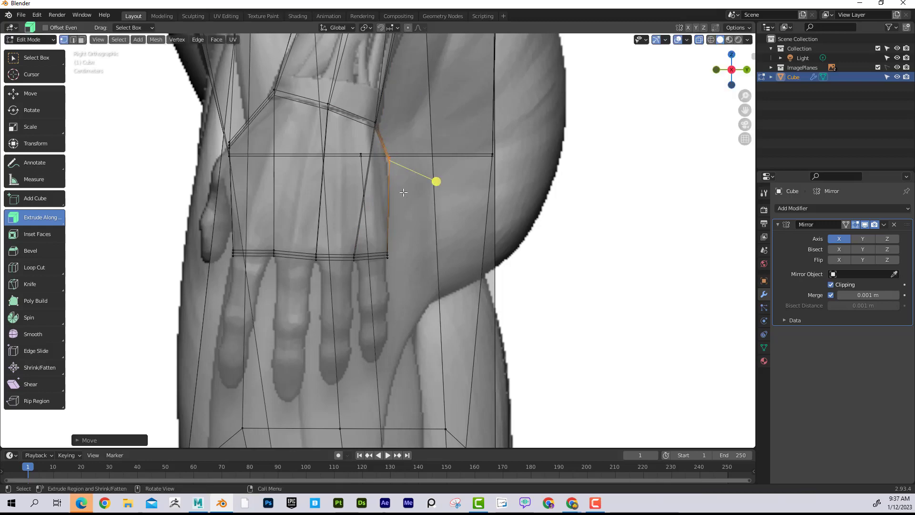
Turn off X-ray and inspect the reshaped palm from the front, the side and underneath.
scroll(472, 194, "down", 4)
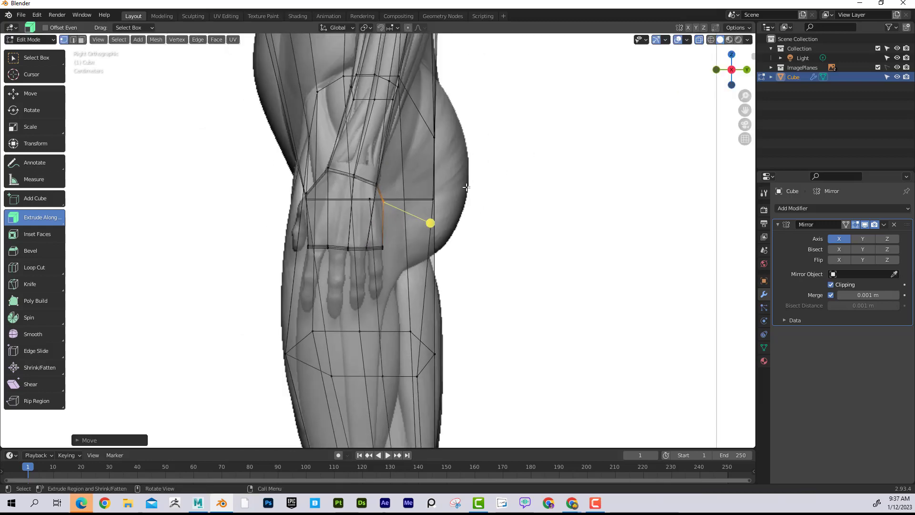
key("KP_1")
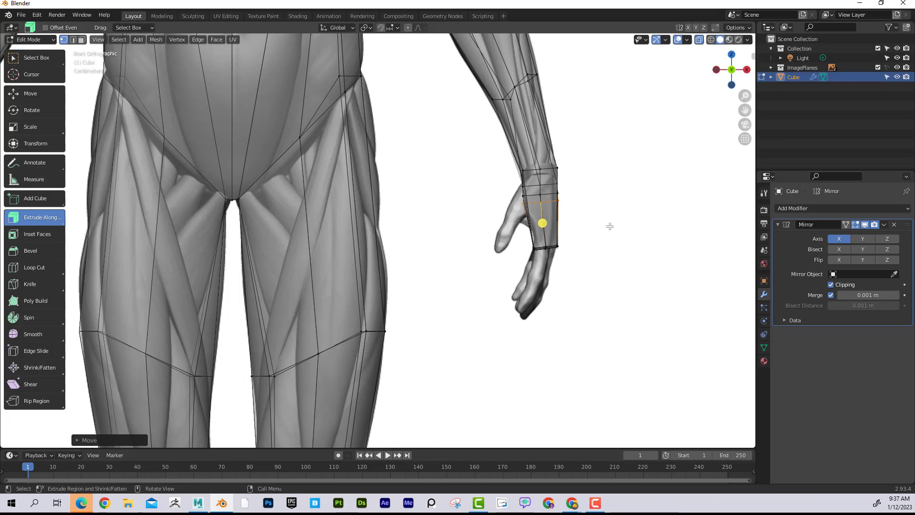
middle_click_drag(610, 227, 565, 228)
scroll(574, 227, "down", 3)
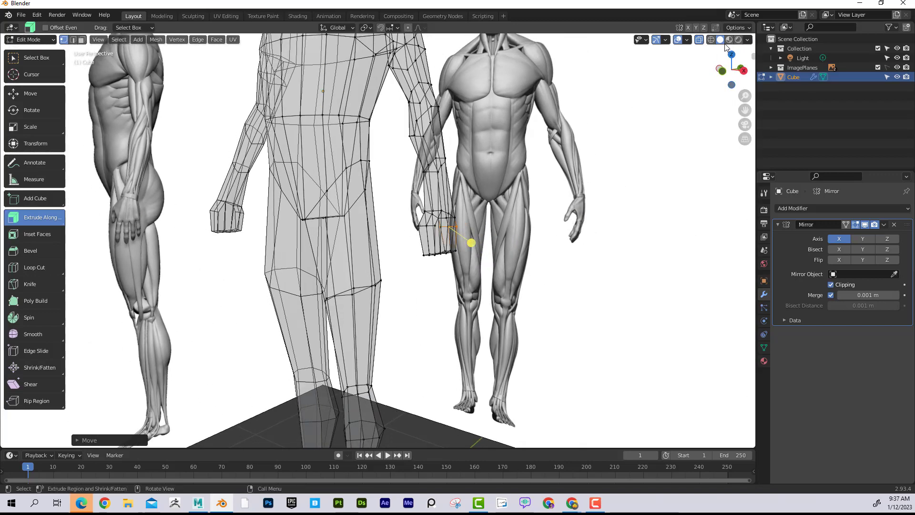
left_click(711, 40)
left_click(720, 40)
left_click(699, 40)
middle_click_drag(596, 71, 392, 169)
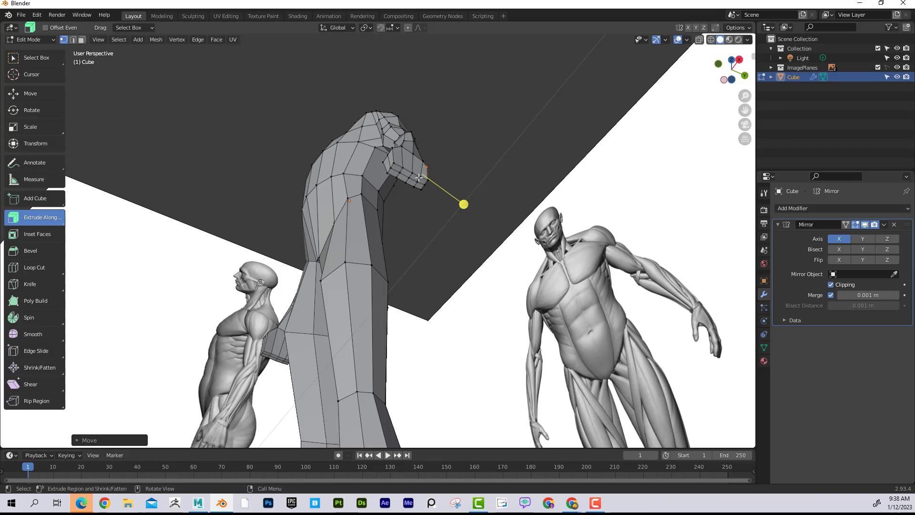
middle_click_drag(455, 146, 374, 208)
mouse_move(402, 163)
middle_mouse_down()
mouse_move(458, 167)
mouse_move(419, 168)
middle_mouse_up()
scroll(390, 211, "up", 2)
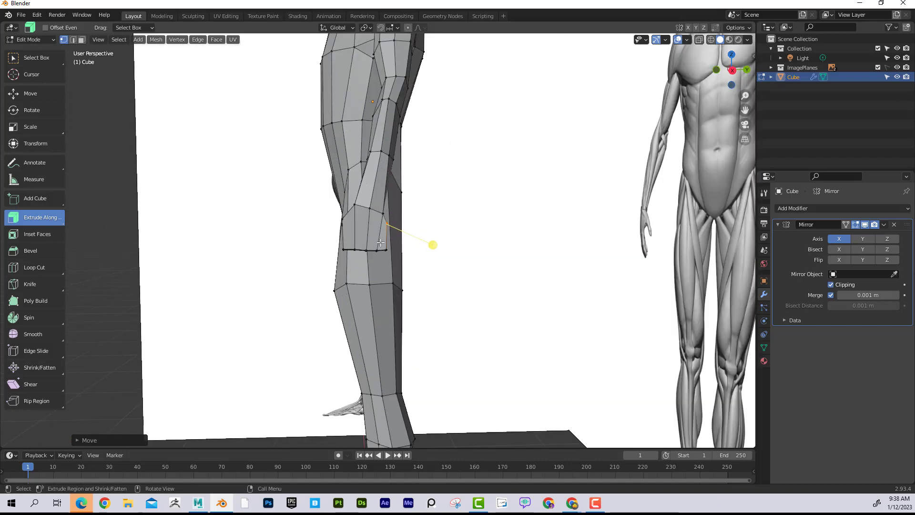
middle_click_drag(381, 243, 507, 195)
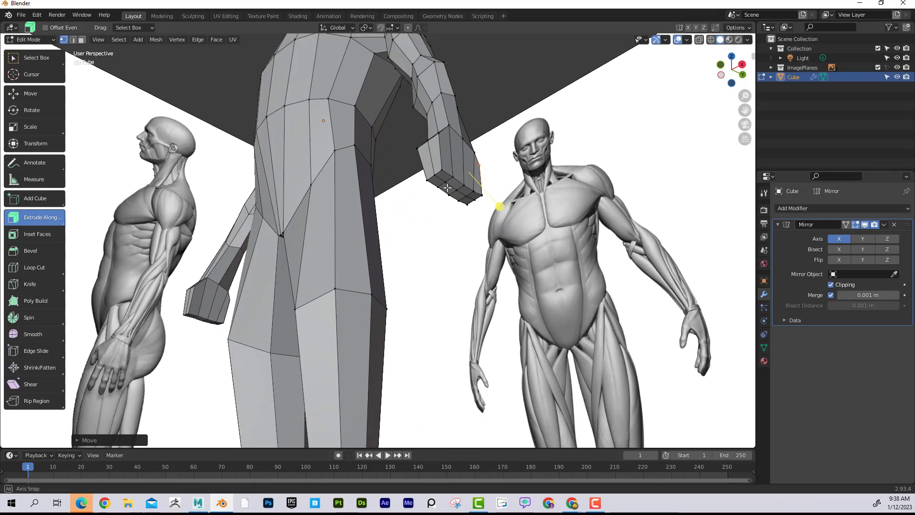
middle_click_drag(453, 190, 421, 179)
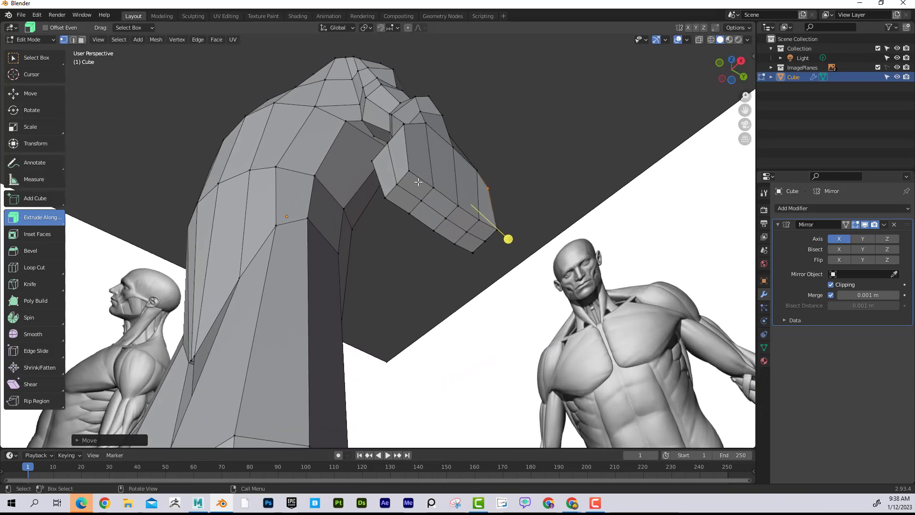
Inset the pair of underside faces at the front end of the palm with Inset Faces to outline the first finger's base.
left_click(82, 40)
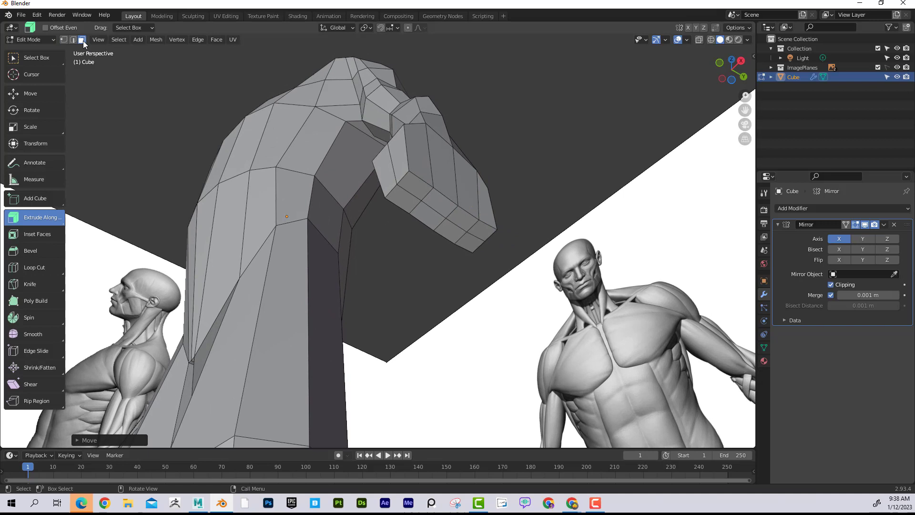
left_click(413, 186)
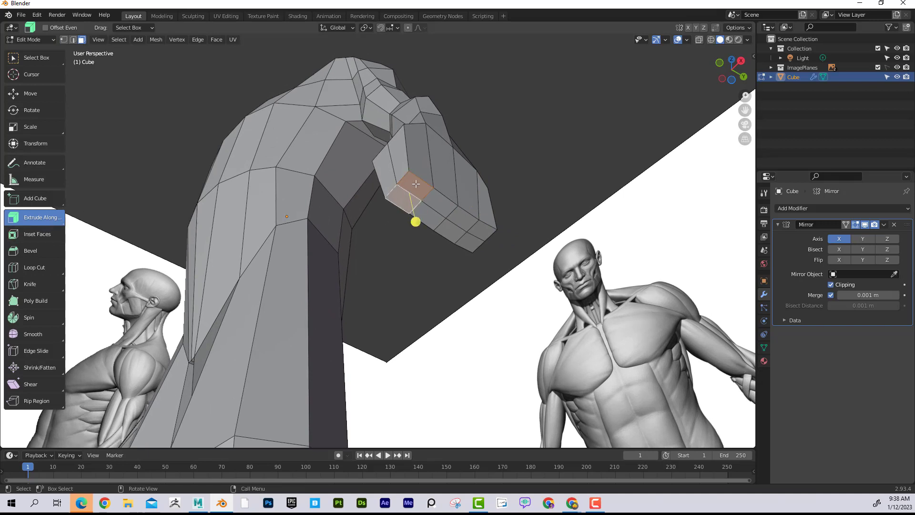
left_click(417, 184)
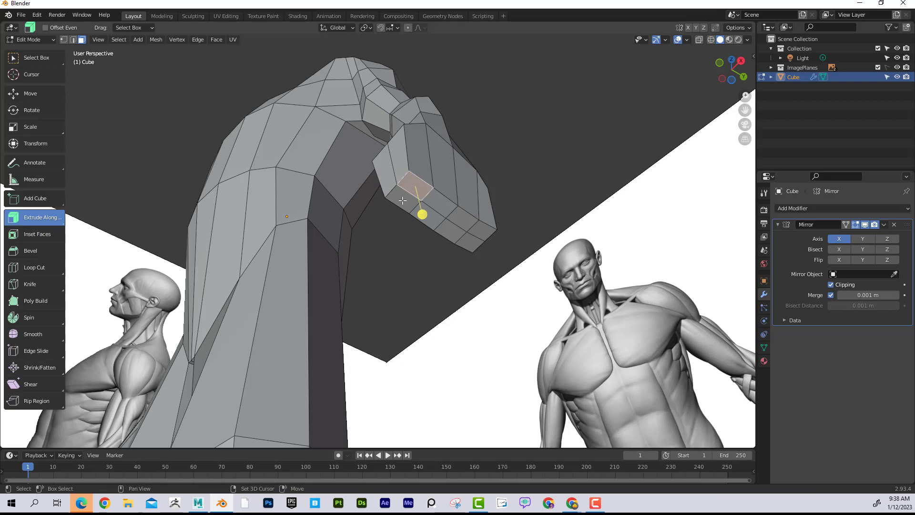
left_click(402, 201, "shift")
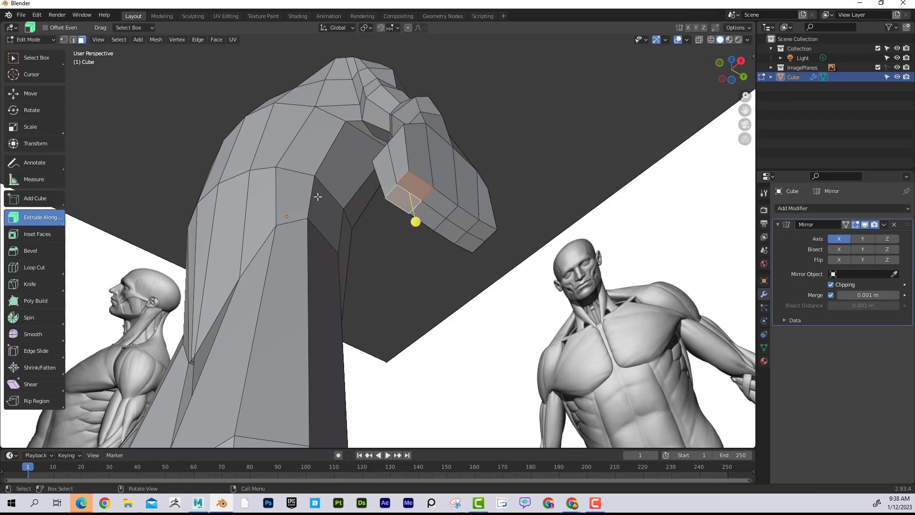
left_click(51, 222)
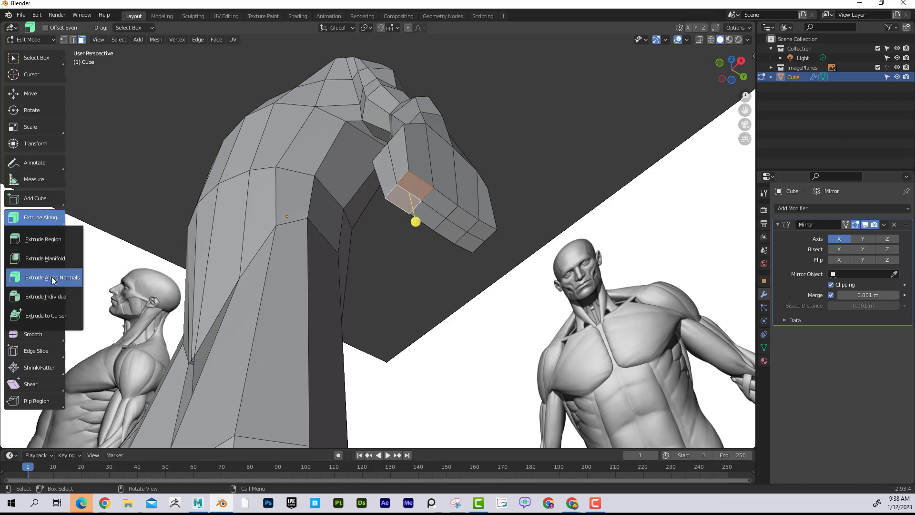
left_click(57, 218)
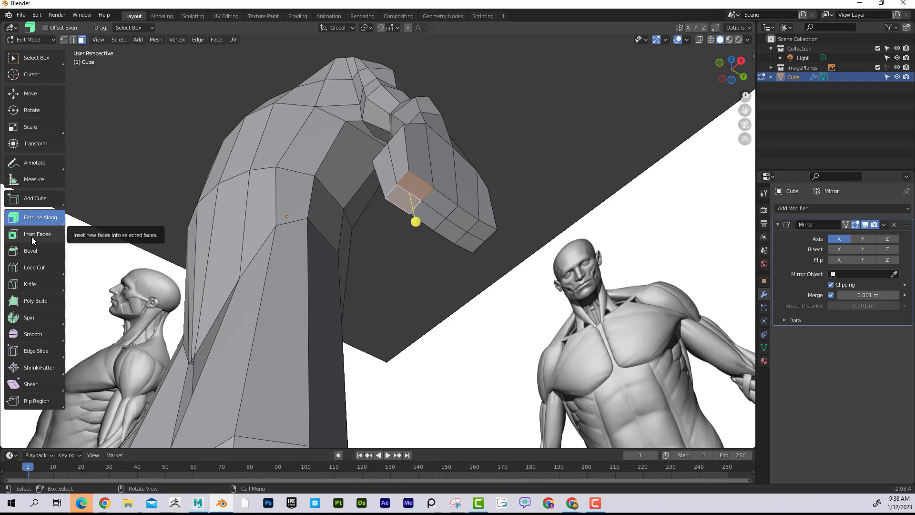
left_click(33, 236)
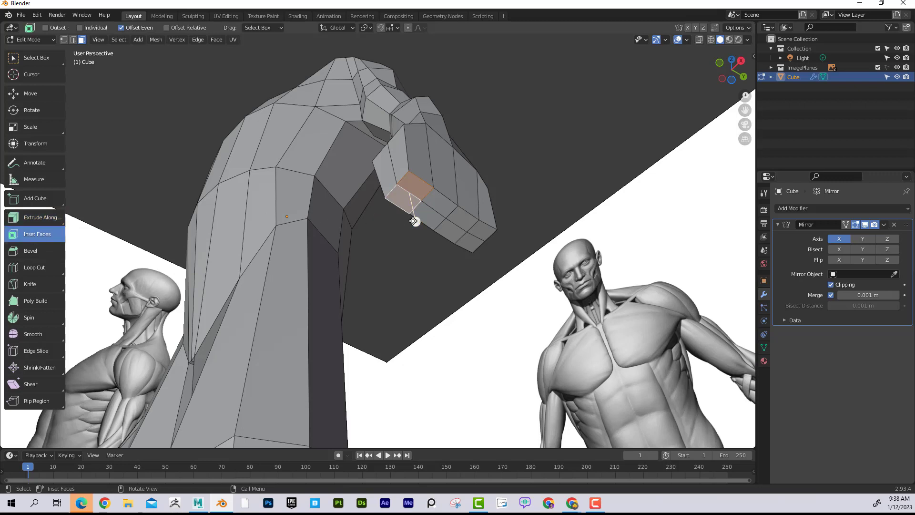
left_click_drag(415, 222, 410, 220)
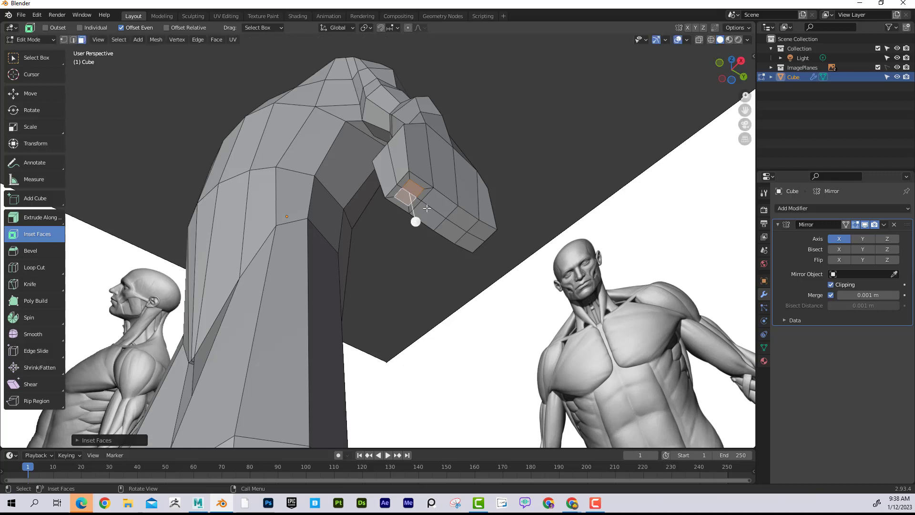
Inset the remaining three pairs of underside palm faces one pair at a time to outline the other finger bases.
left_click(440, 200)
left_click(425, 215, "shift")
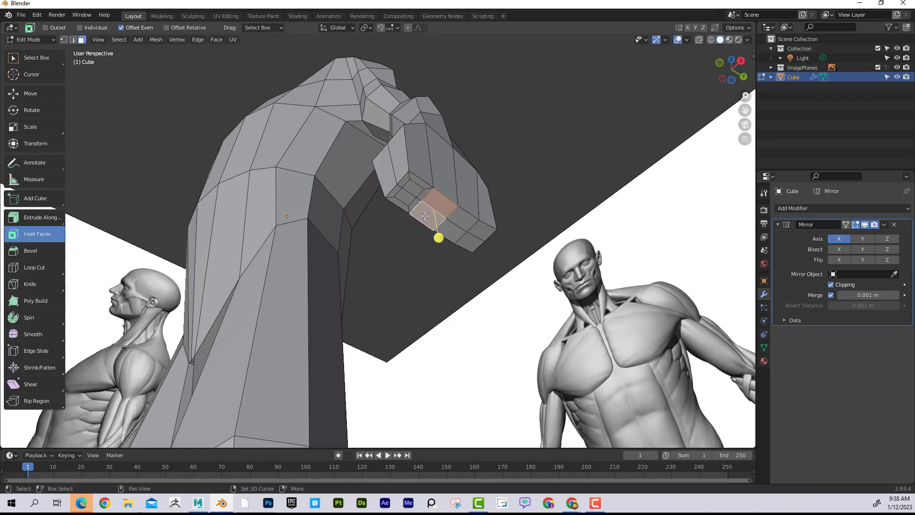
left_click_drag(439, 237, 490, 267)
left_click(453, 236)
left_click(484, 232)
Scale the outer and inner edges of the first finger's inset inward along Y to taper its outline.
middle_click_drag(489, 267, 359, 209)
scroll(429, 225, "up", 4)
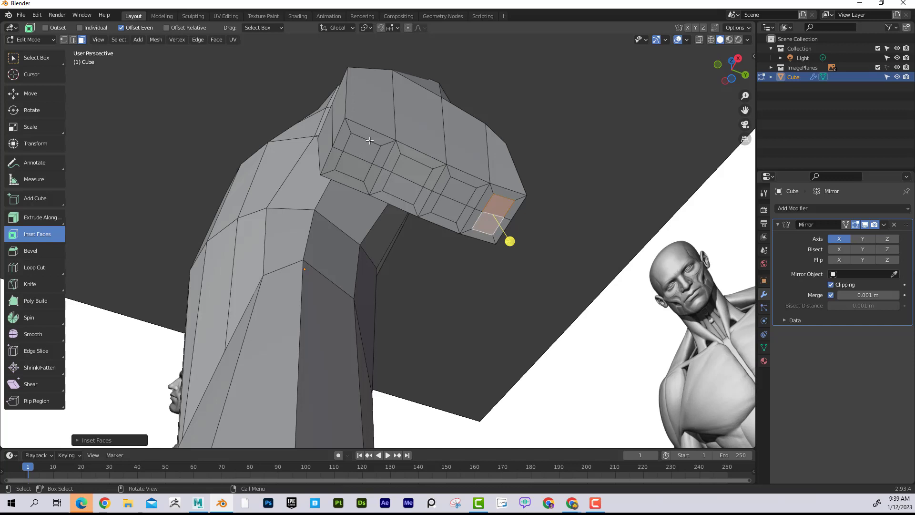
middle_click_drag(370, 140, 368, 134)
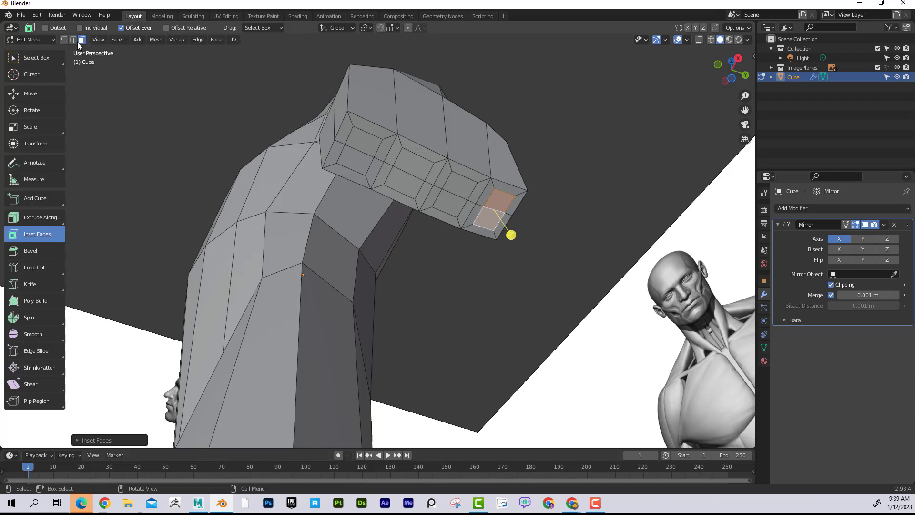
left_click(75, 40)
left_click(367, 138)
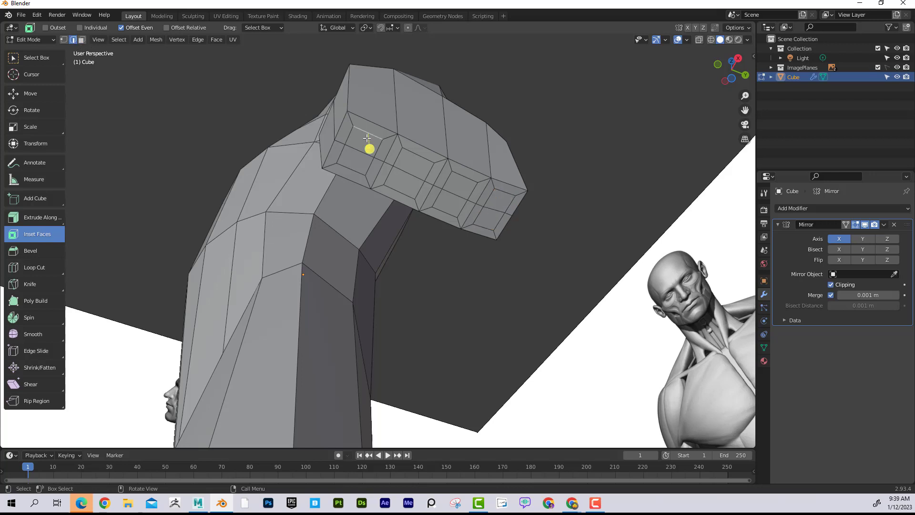
left_click(42, 127)
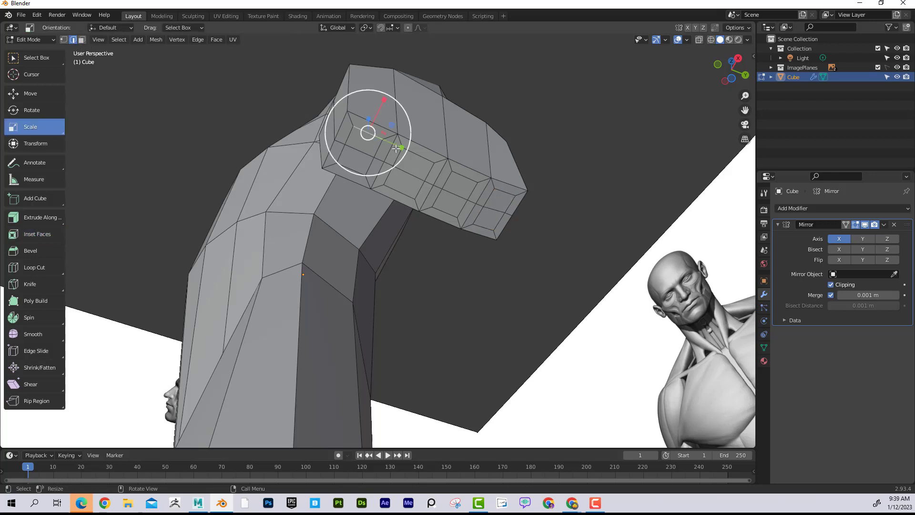
left_click_drag(399, 143, 390, 143)
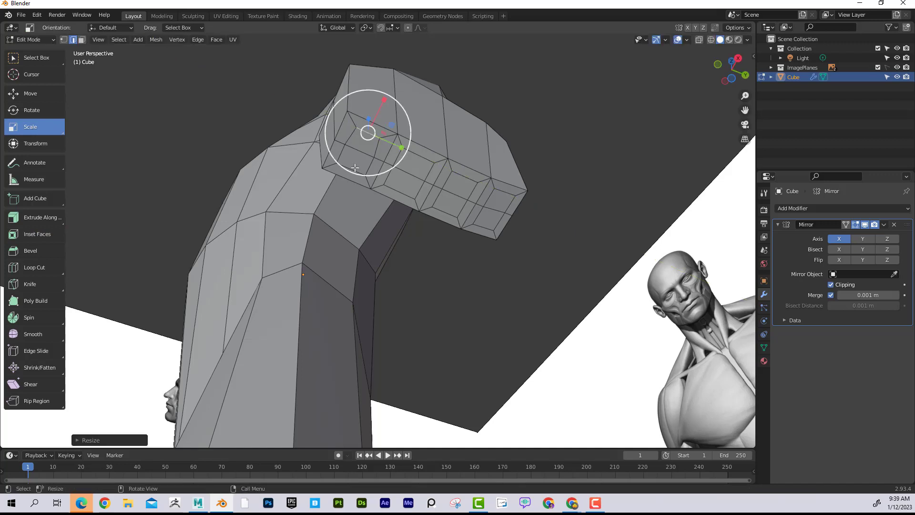
left_click(355, 168)
left_click_drag(383, 183, 376, 181)
left_click(372, 136)
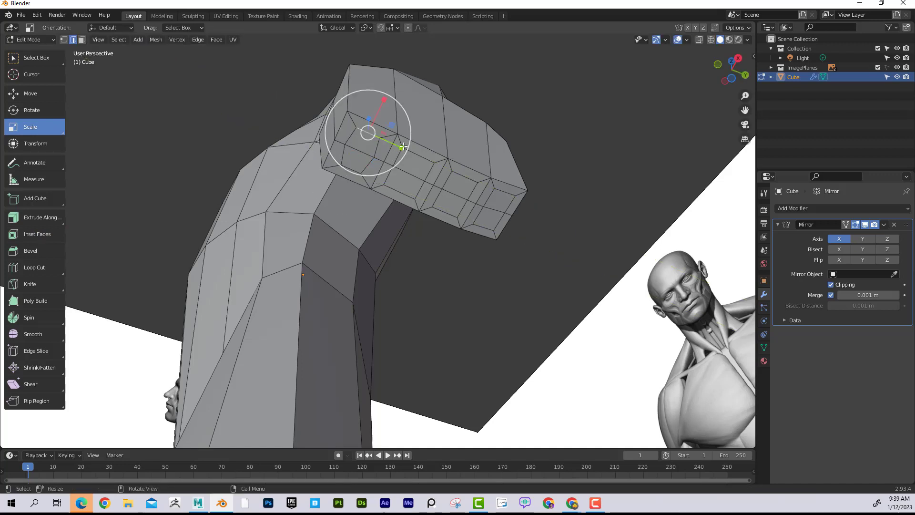
left_click_drag(400, 147, 401, 148)
Scale the outer and inner edges of the remaining three finger insets along Y, one inset at a time, to taper their outlines.
left_click(425, 160)
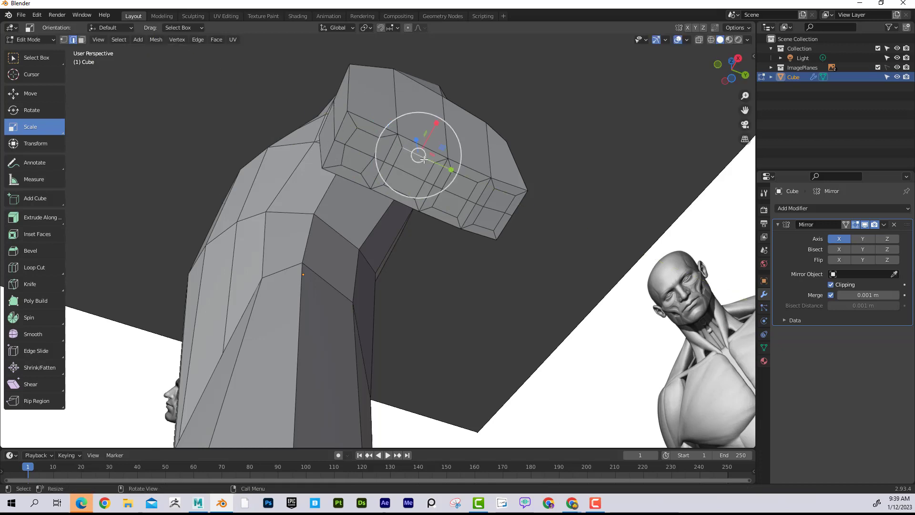
left_click(406, 194, "shift")
left_click_drag(441, 189, 433, 183)
left_click(469, 178)
left_click(451, 212, "shift")
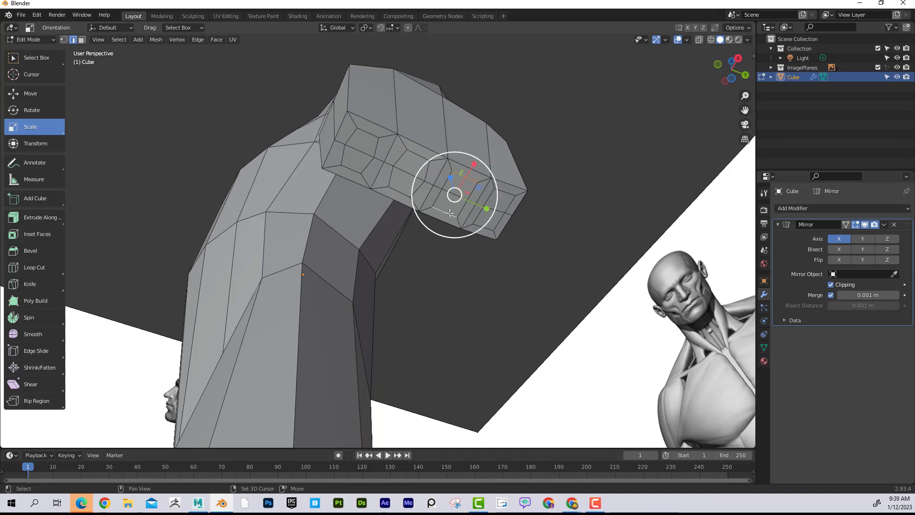
left_click_drag(489, 209, 513, 217)
left_click(505, 192)
left_click(485, 227, "shift")
middle_click_drag(498, 205, 513, 169)
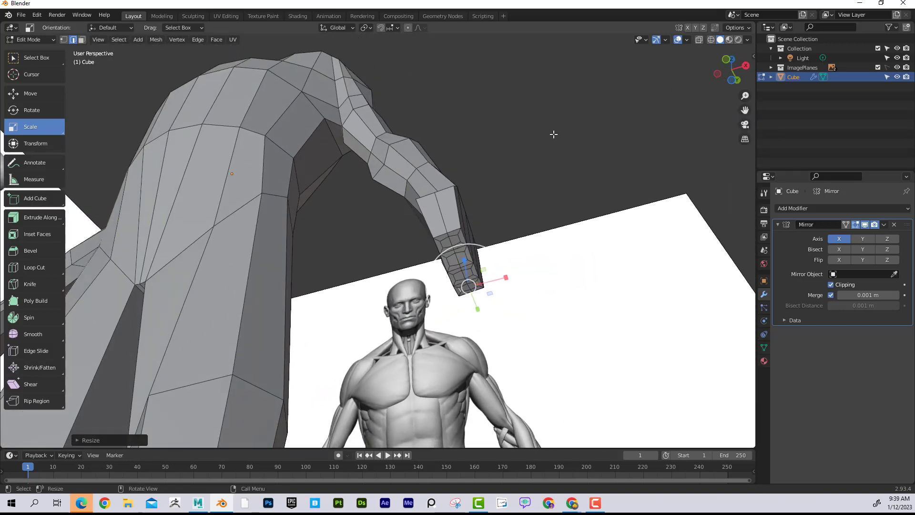
Extrude the two inner faces of the rearmost finger inset downward in front view to start the little finger.
key("KP_1")
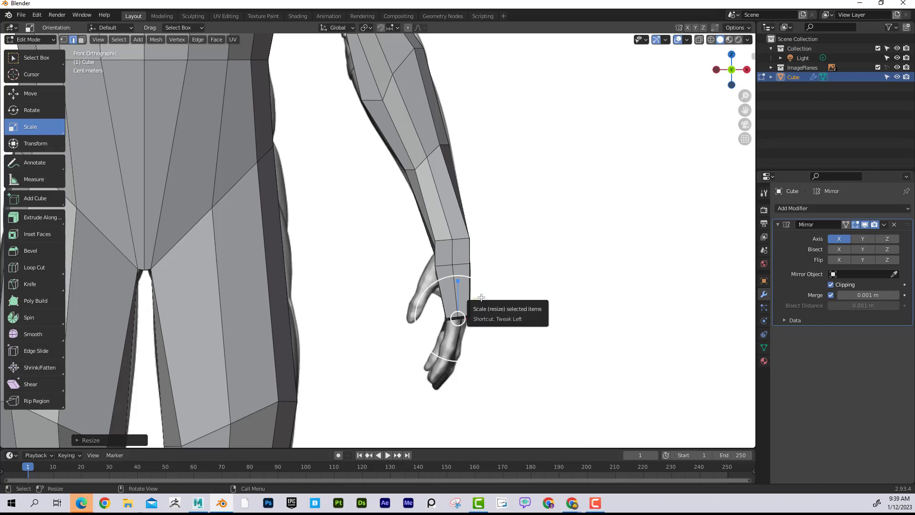
middle_click_drag(604, 213, 515, 184)
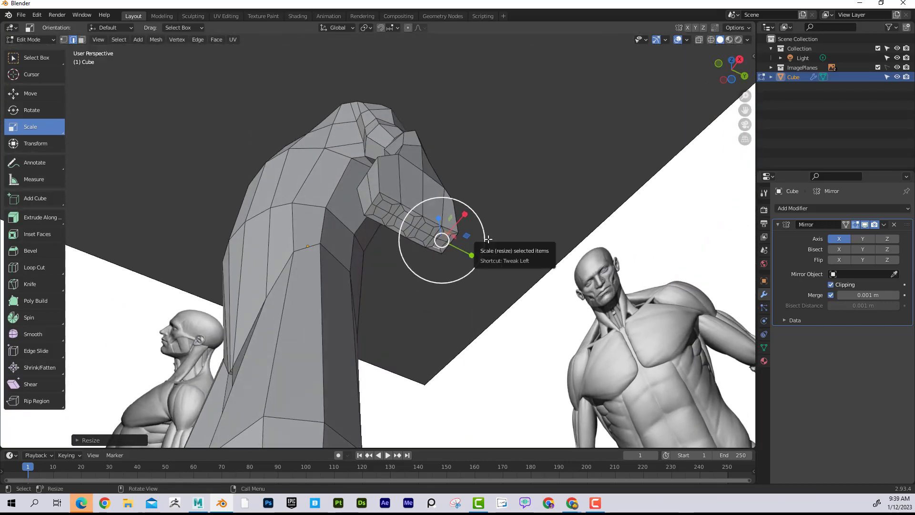
scroll(471, 241, "up", 4)
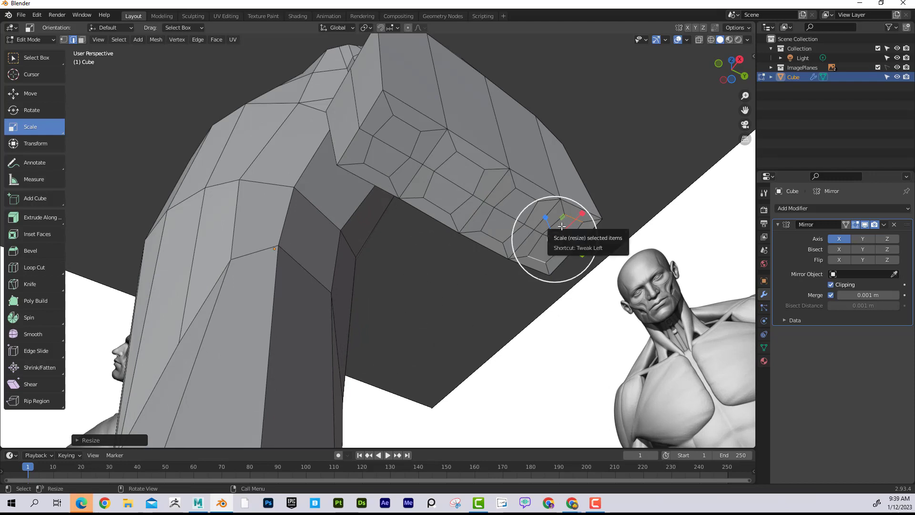
middle_click_drag(554, 237, 524, 194, "shift")
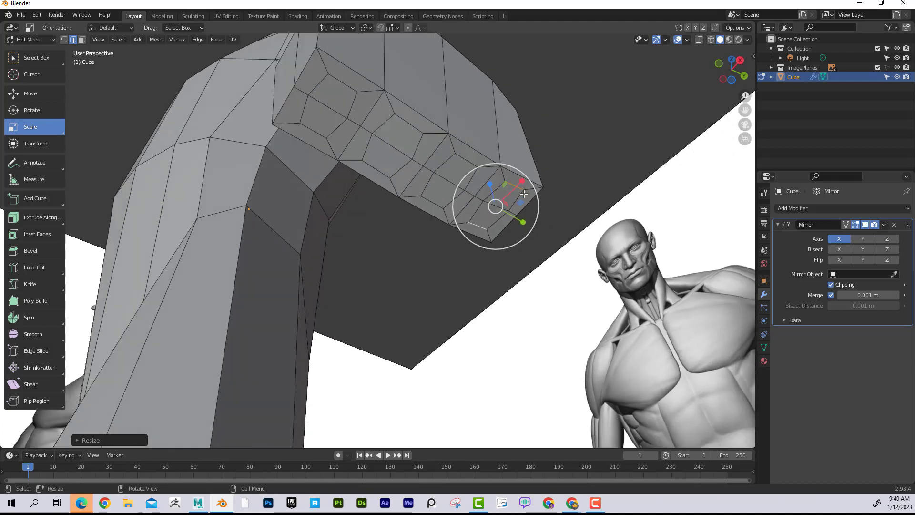
left_click(82, 40)
left_click(502, 196)
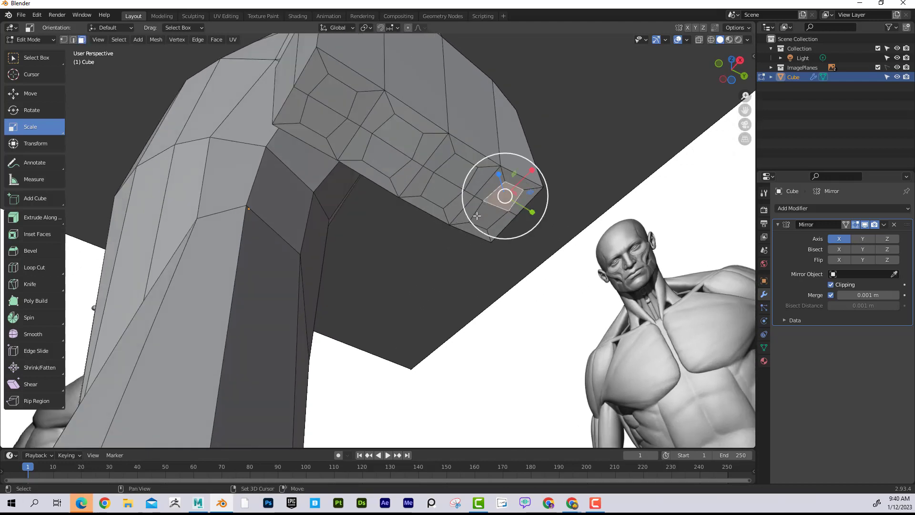
left_click(483, 213, "shift")
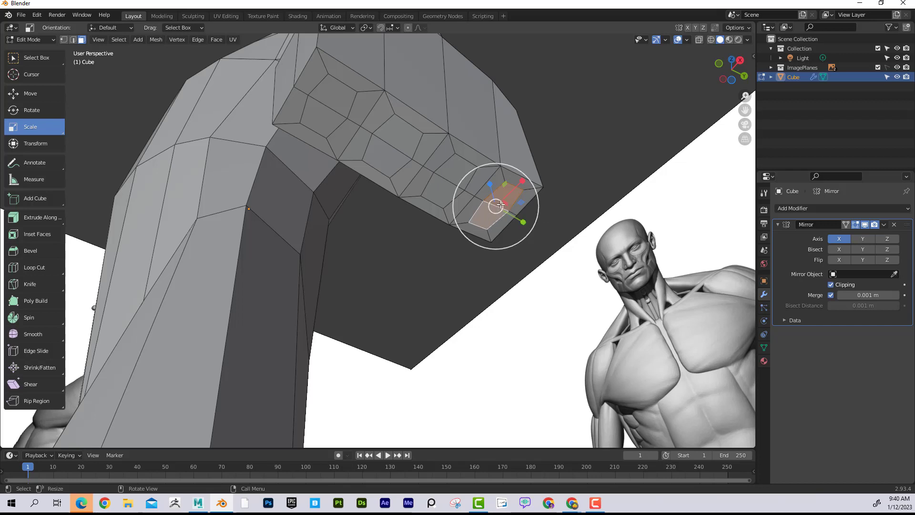
key("KP_1")
scroll(504, 211, "down", 2)
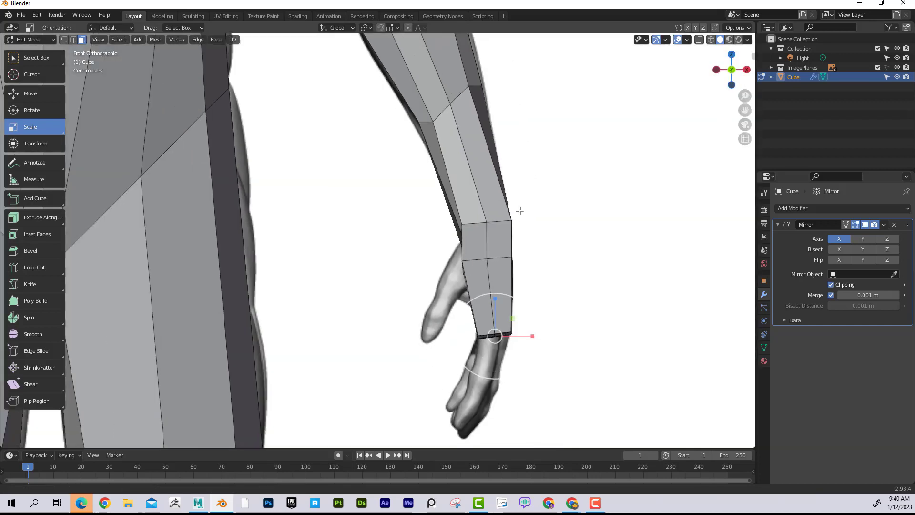
middle_click_drag(517, 208, 512, 152, "shift")
key("e")
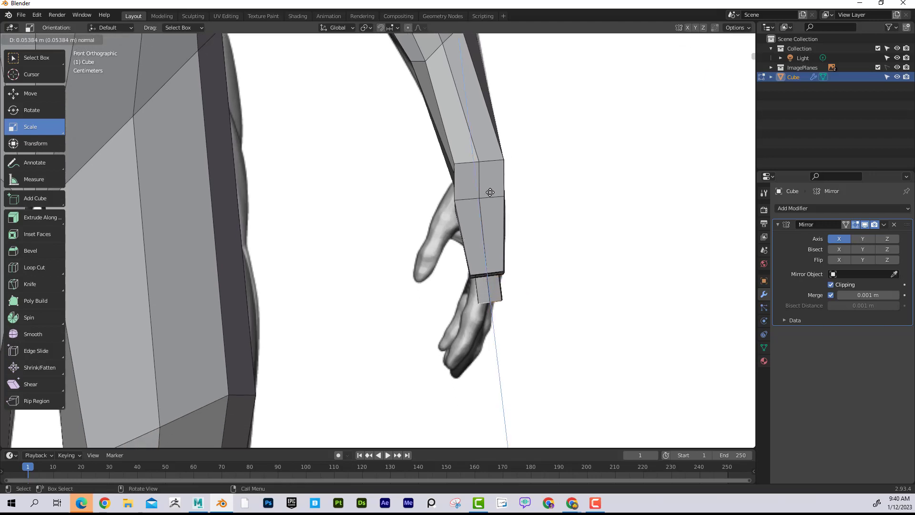
left_click(475, 205)
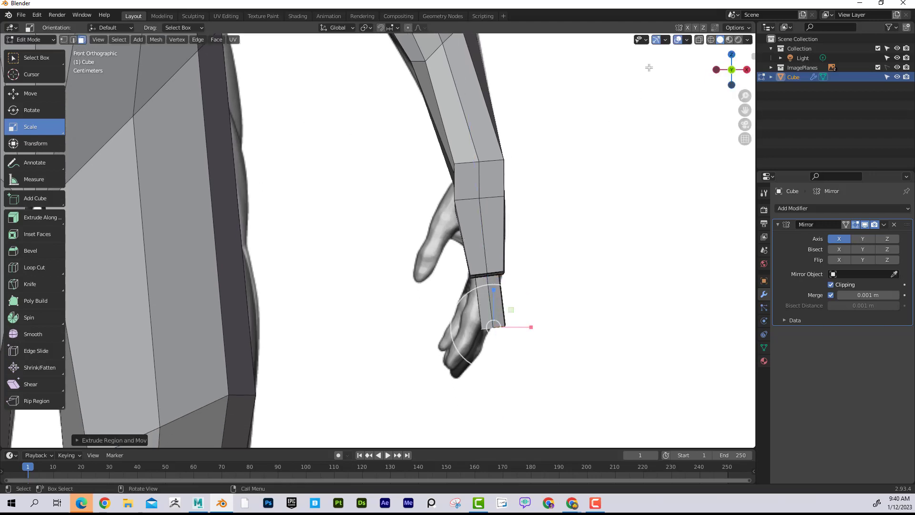
Turn on X-ray and move the little finger's end vertices inward and down to the reference fingertip.
left_click(699, 40)
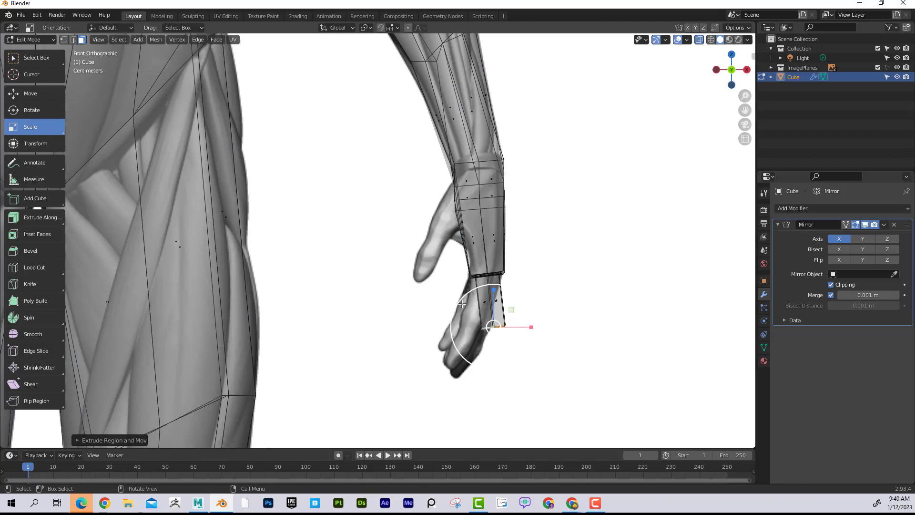
left_click(63, 40)
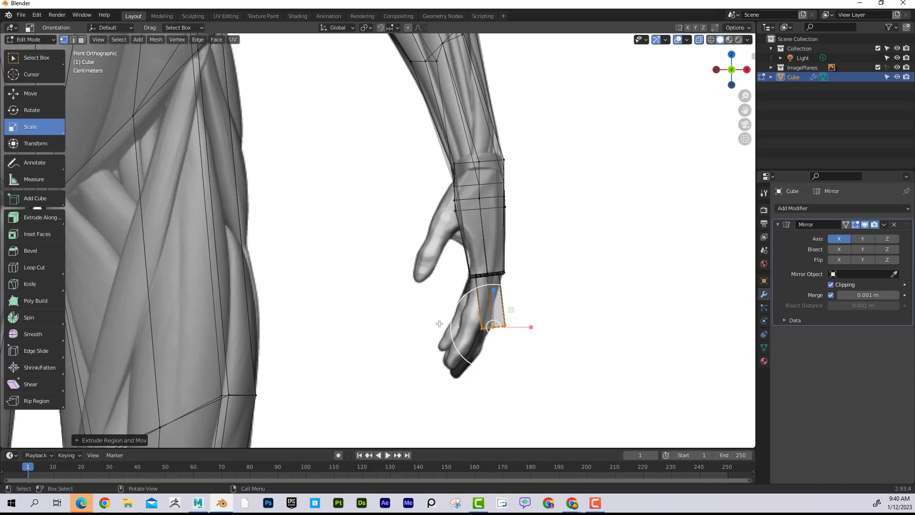
left_click_drag(469, 321, 471, 322)
left_click(41, 97)
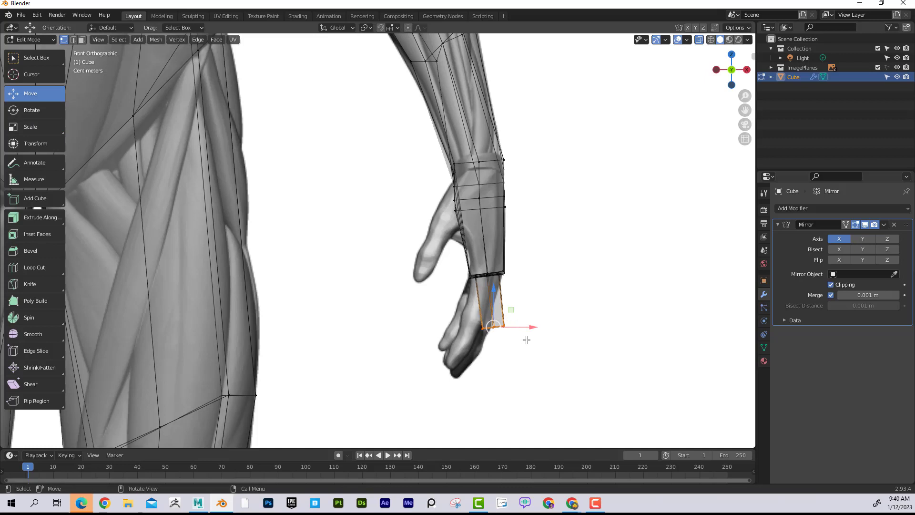
left_click_drag(494, 326, 446, 346)
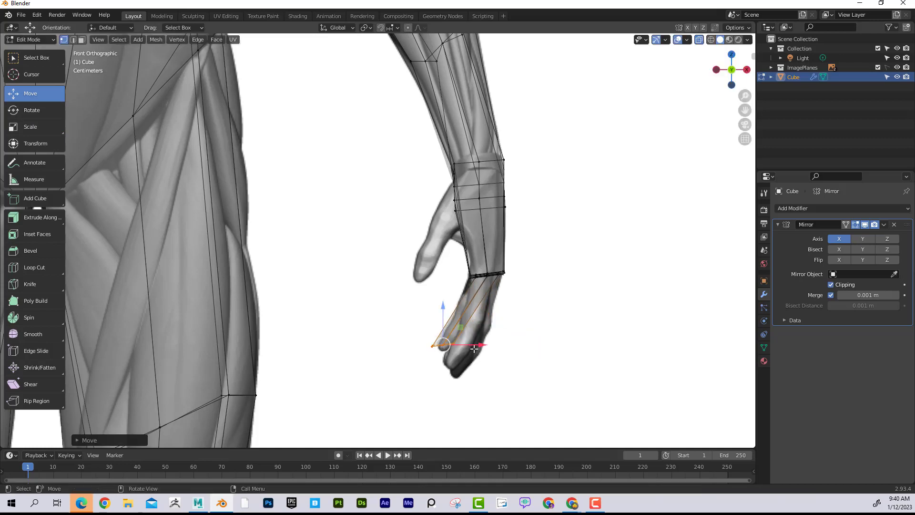
Rotate the little finger's end in front view to square it to the finger's slant and scale it down.
scroll(487, 318, "up", 2)
middle_click_drag(488, 318, 468, 269, "shift")
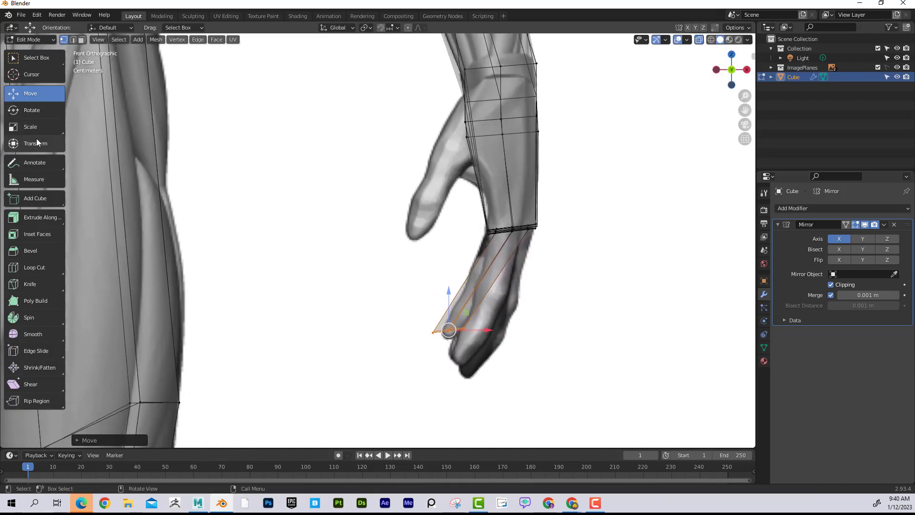
left_click(39, 111)
left_click_drag(476, 308, 470, 331)
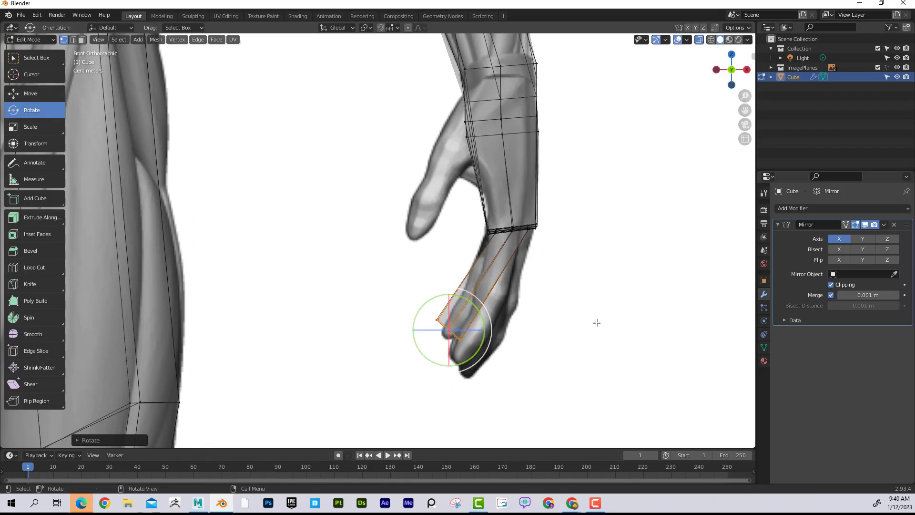
key("s")
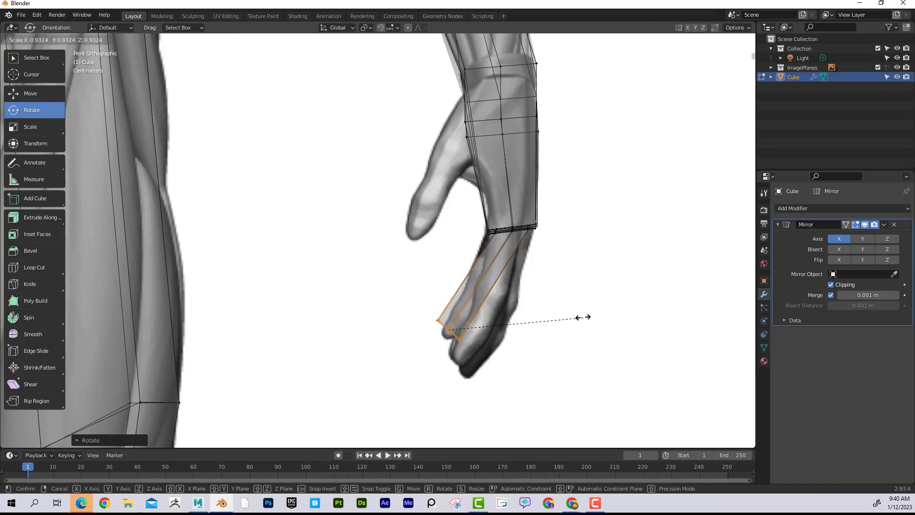
left_click(534, 311)
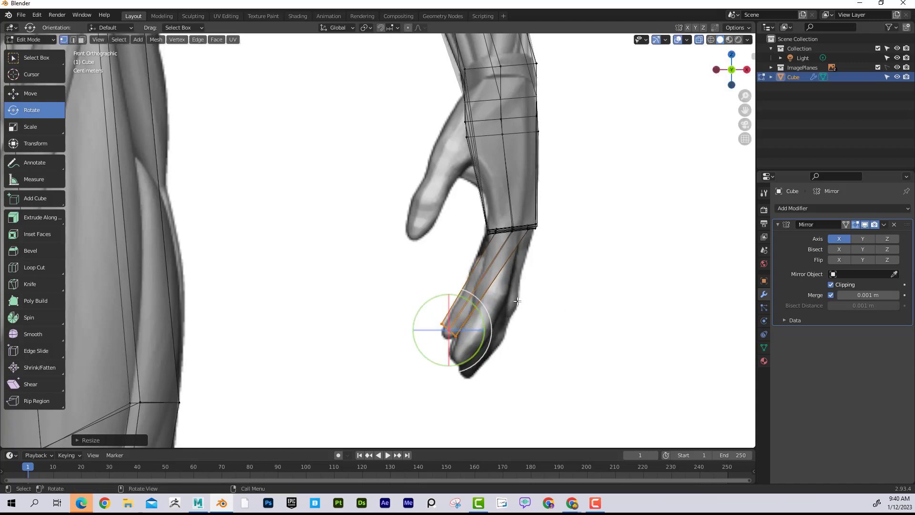
Fine-tune the little finger's end in front view by moving it slightly down-inward and rotating it onto the reference.
key("g")
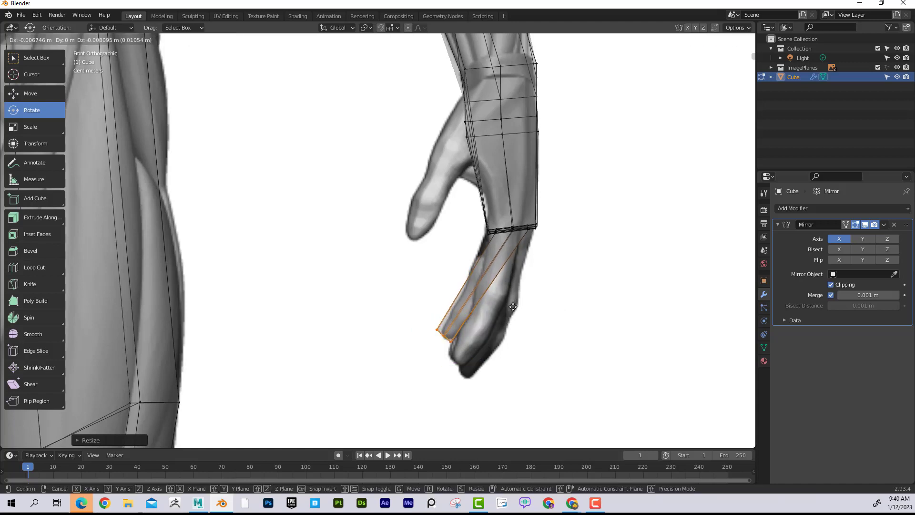
left_click(514, 307)
key("r")
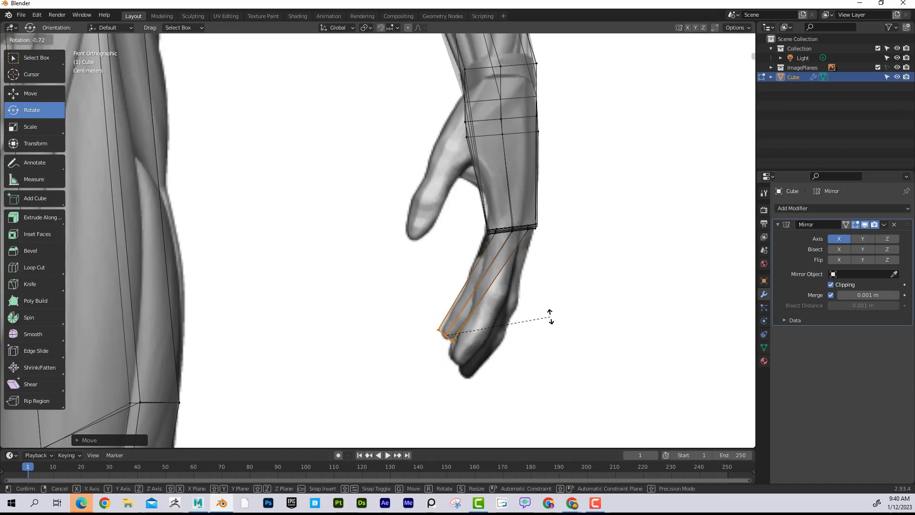
left_click(550, 312)
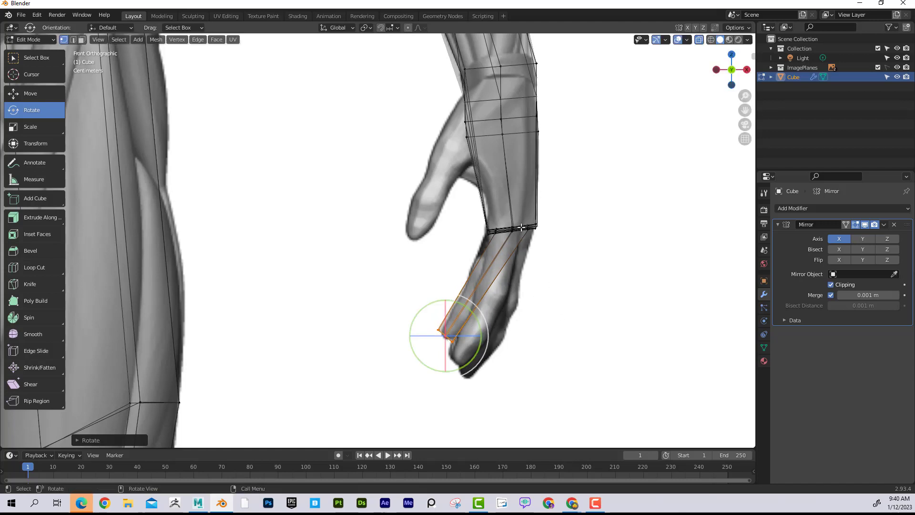
Widen the little finger's end along Y in the right view to match the finger width in the reference.
middle_click_drag(575, 296, 700, 75)
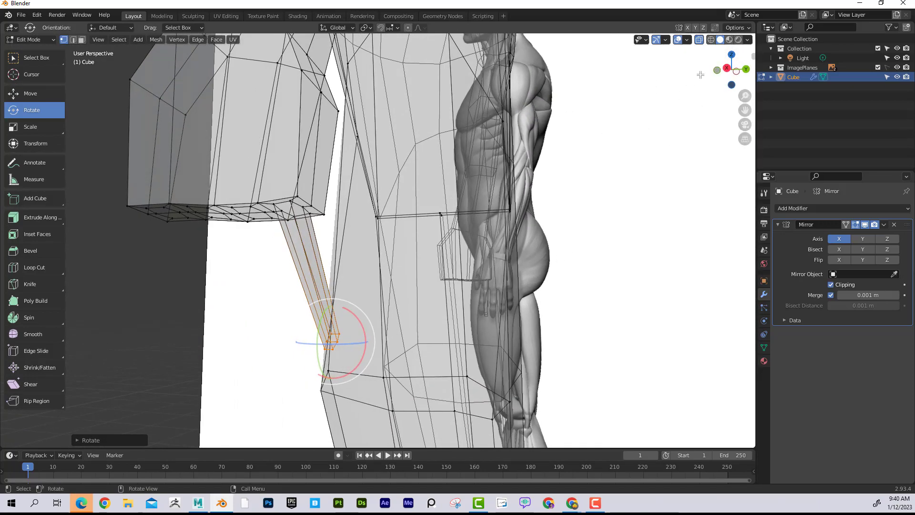
key("KP_3")
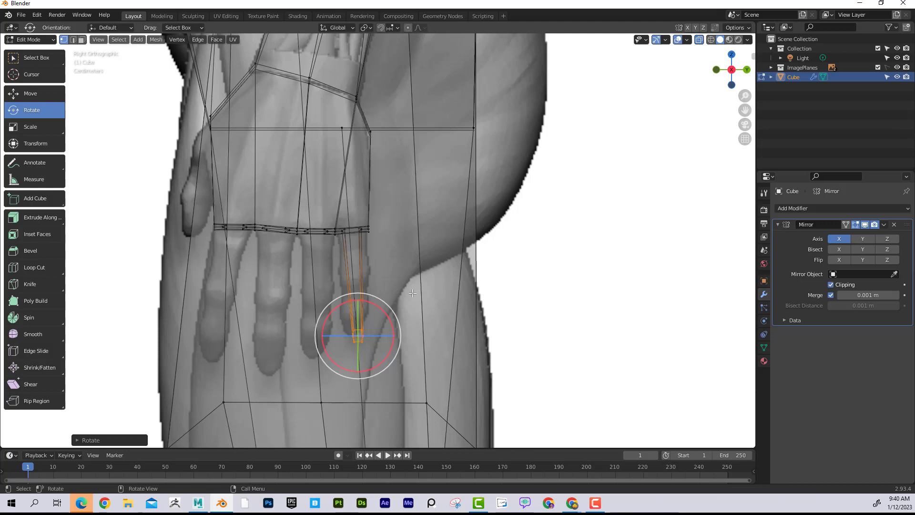
left_click(23, 125)
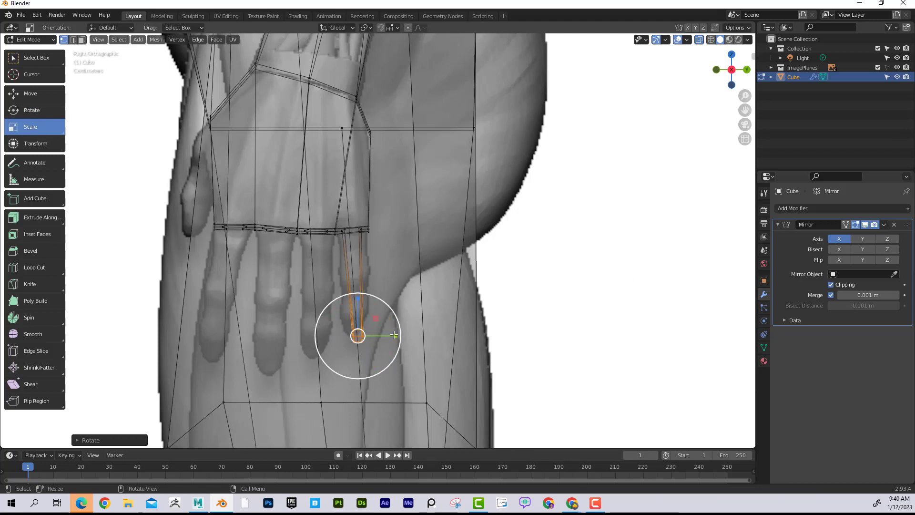
left_click_drag(395, 336, 435, 340)
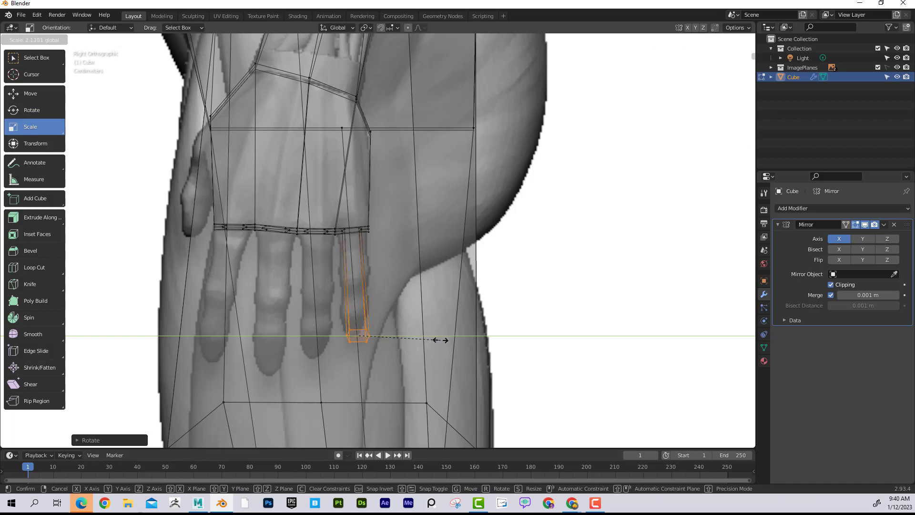
Move the little finger's end slightly up along Z and forward along Y to align it with the side reference.
left_click(32, 93)
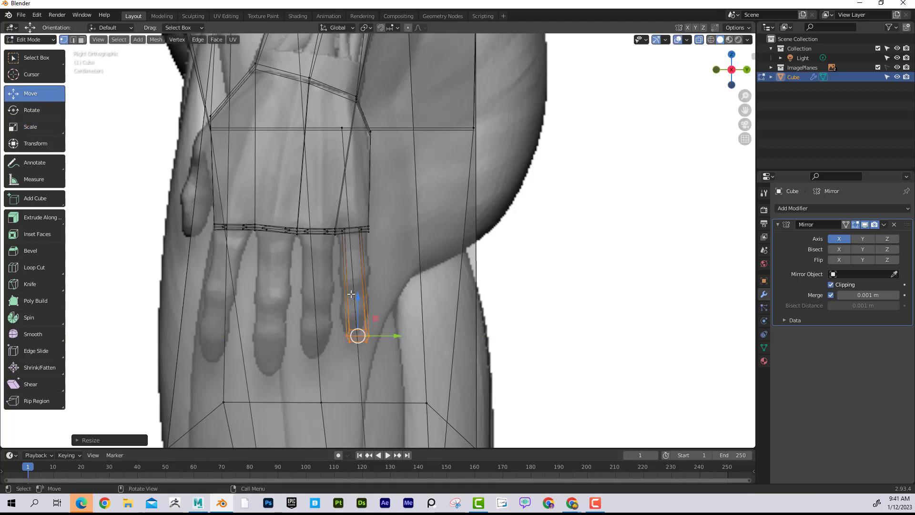
left_click_drag(355, 295, 355, 292)
left_click_drag(395, 336, 391, 334)
left_click_drag(357, 297, 357, 296)
Extrude the two inner faces of the inset beside the little finger downward in front view to start the ring finger.
middle_click_drag(421, 249, 493, 205)
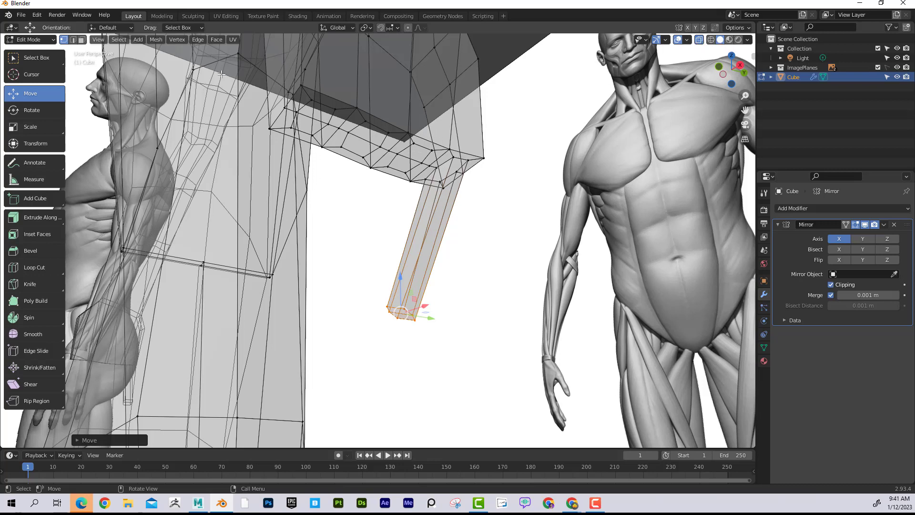
left_click(81, 40)
left_click(415, 152)
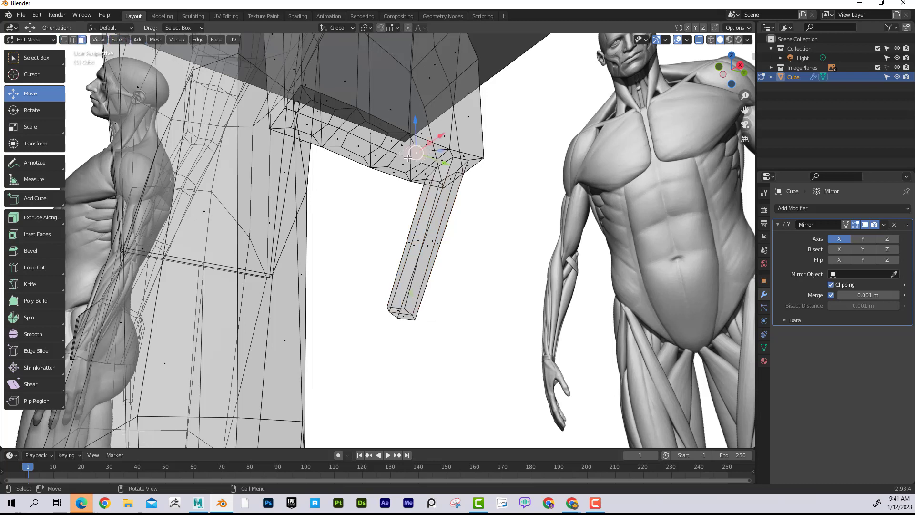
left_click(404, 164)
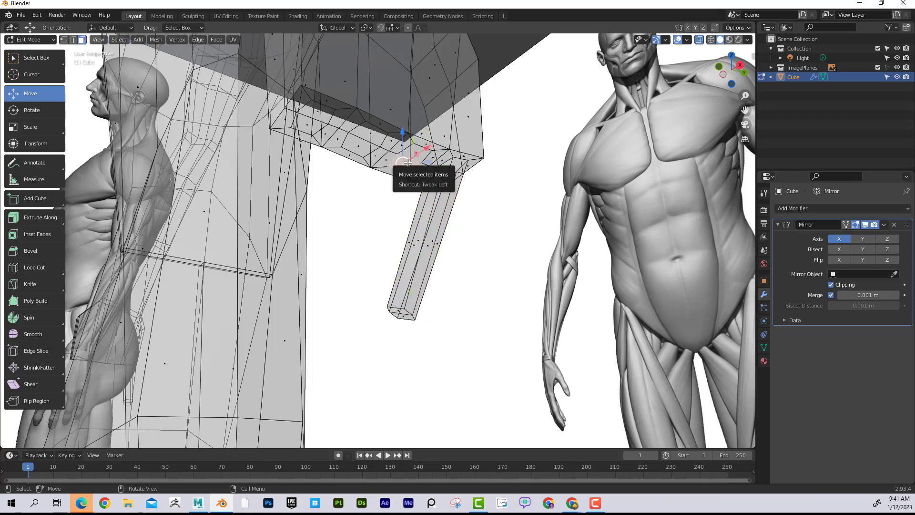
left_click(418, 155)
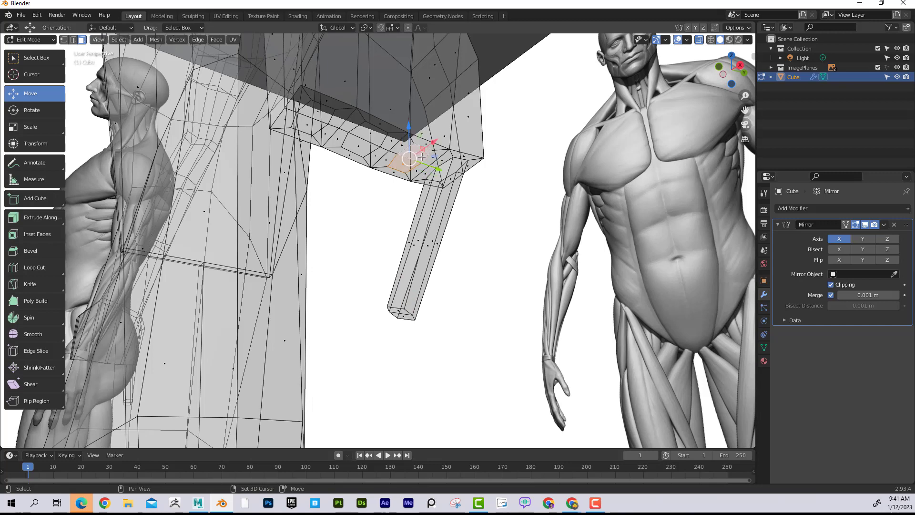
key("KP_1")
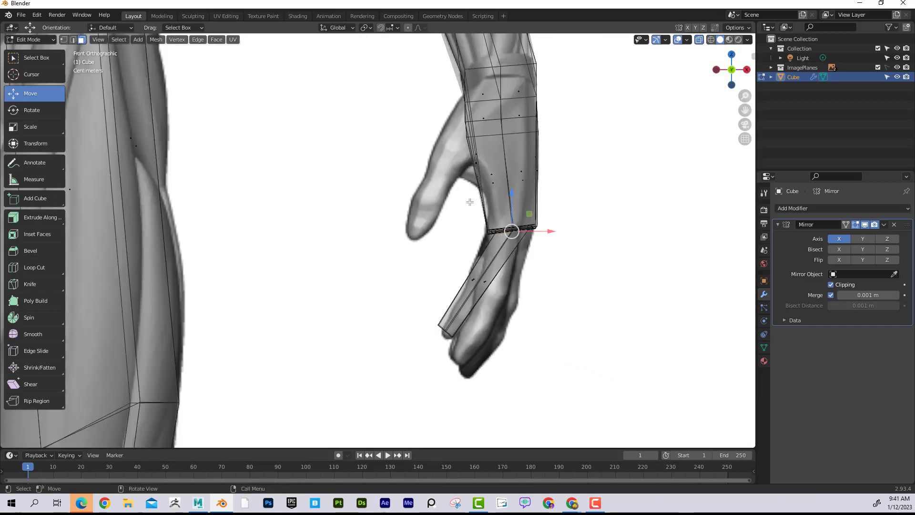
key("e")
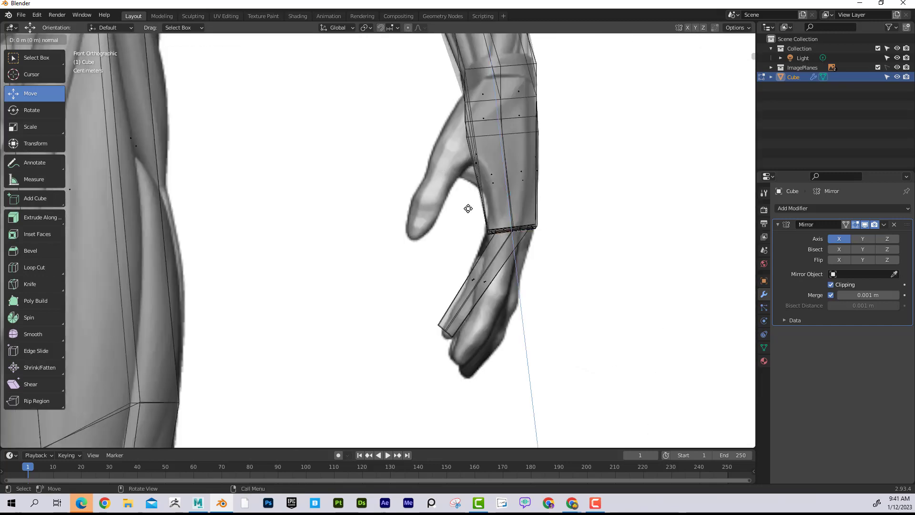
left_click(448, 291)
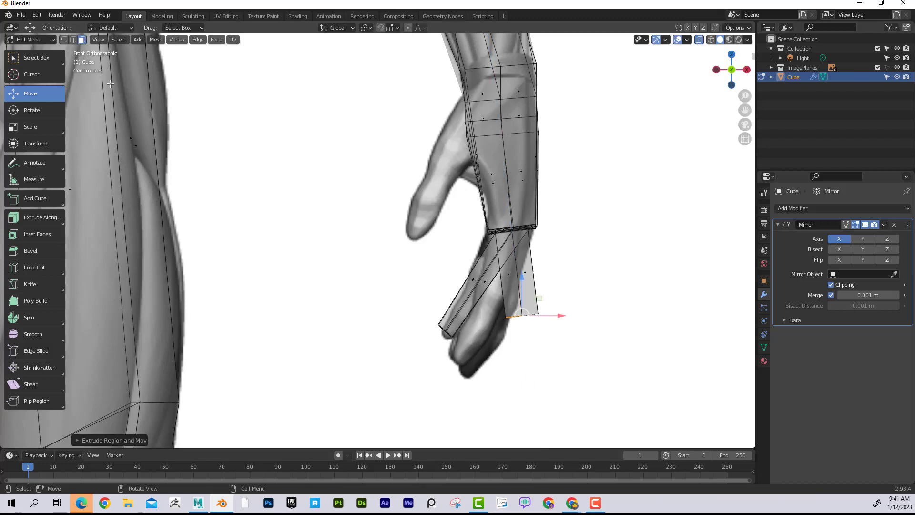
Move the ring finger's end down-inward onto the reference in front view and rotate it to follow the finger's slant.
left_click(63, 39)
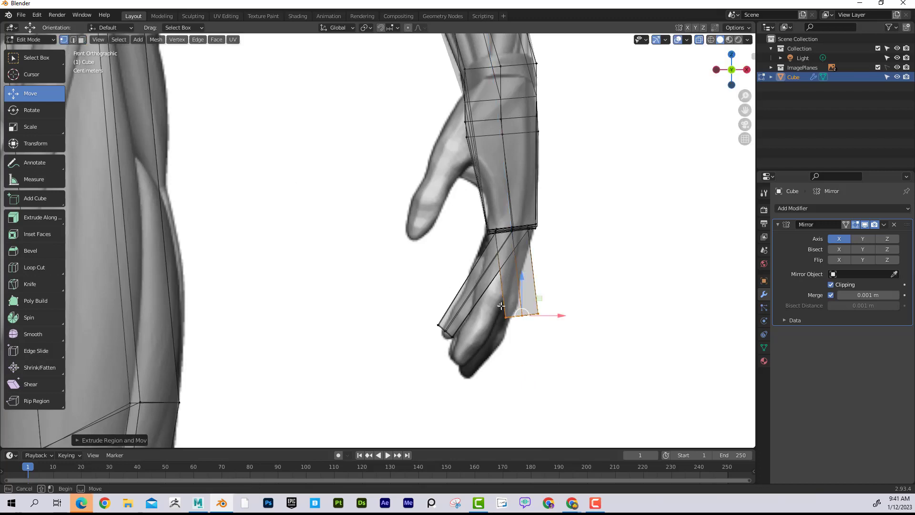
key("g")
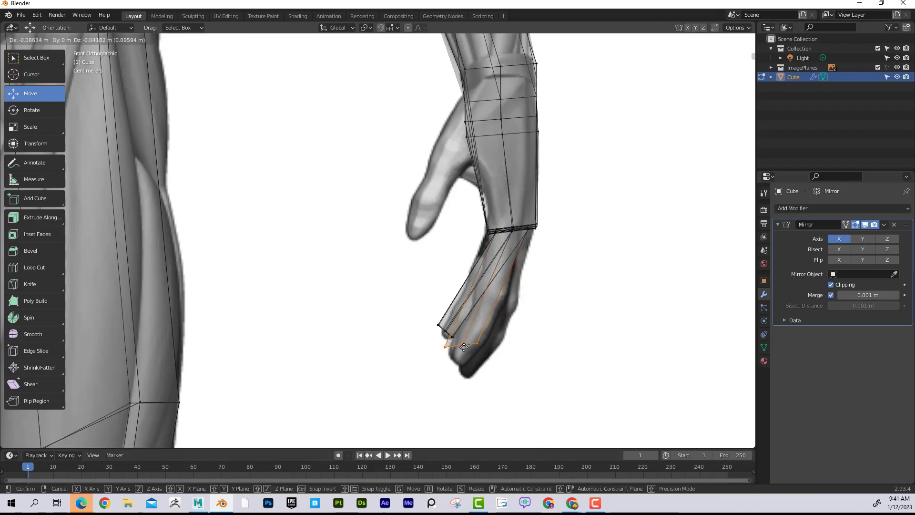
left_click(462, 349)
key("r")
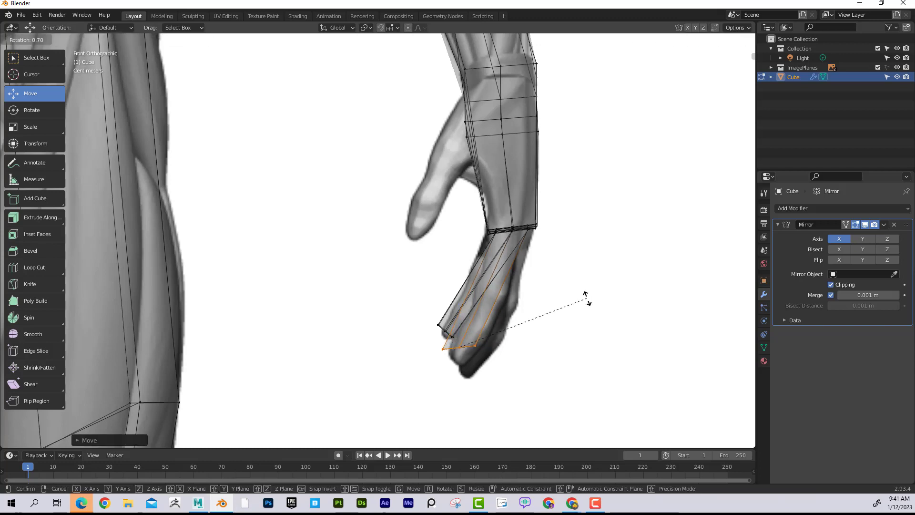
left_click(508, 364)
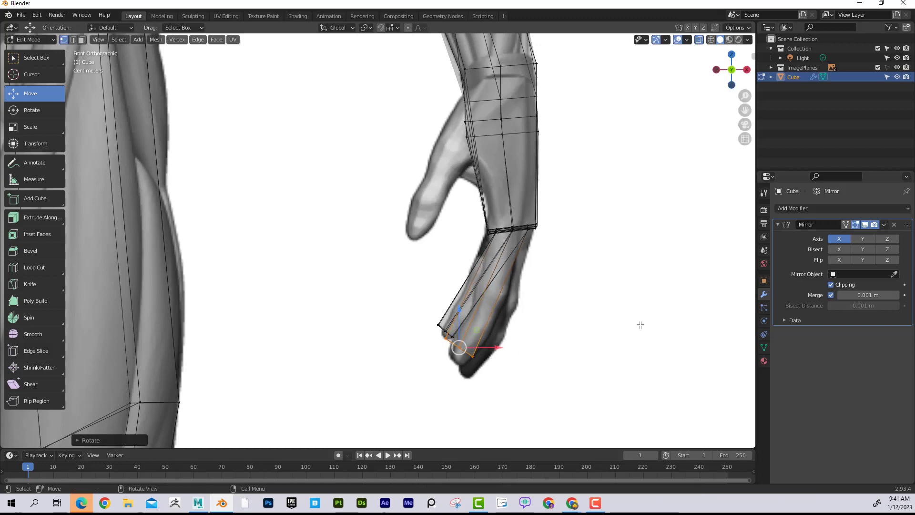
Scale the ring finger's end down to about 0.64 and shift it slightly down-inward onto the reference fingertip.
key("s")
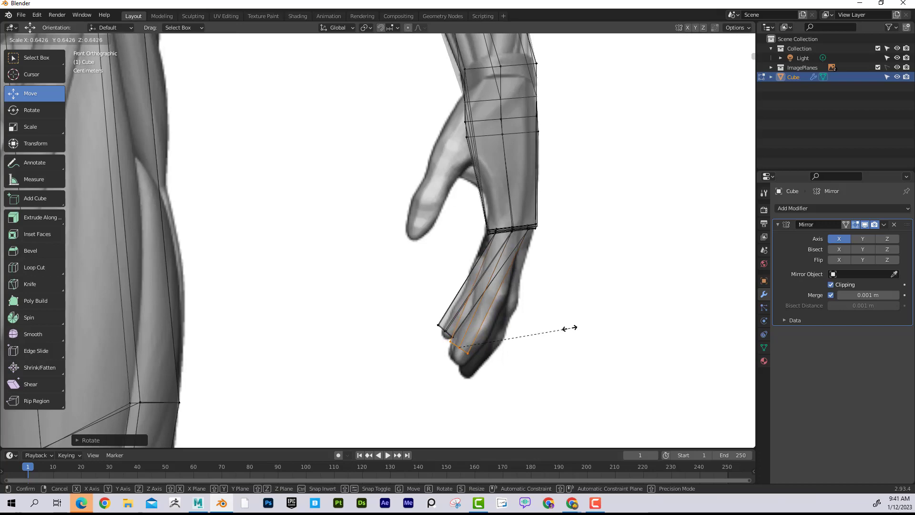
left_click(564, 328)
key("g")
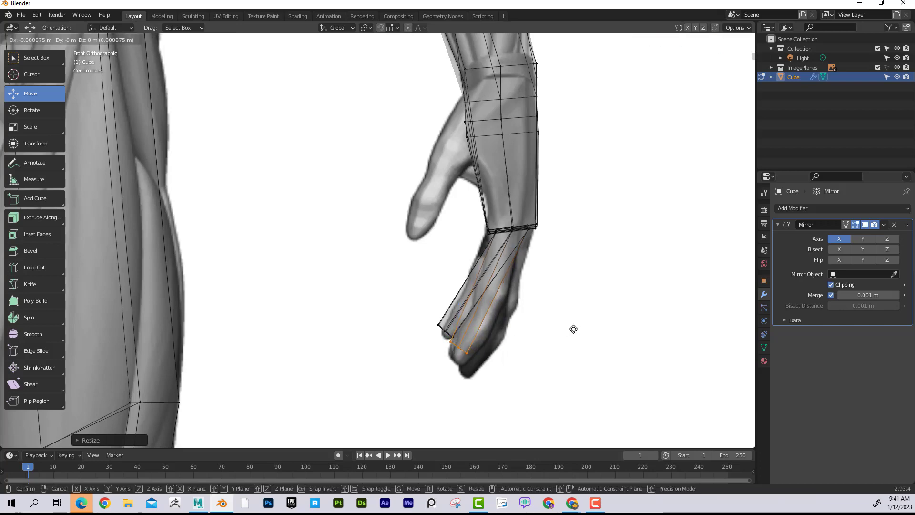
left_click(571, 332)
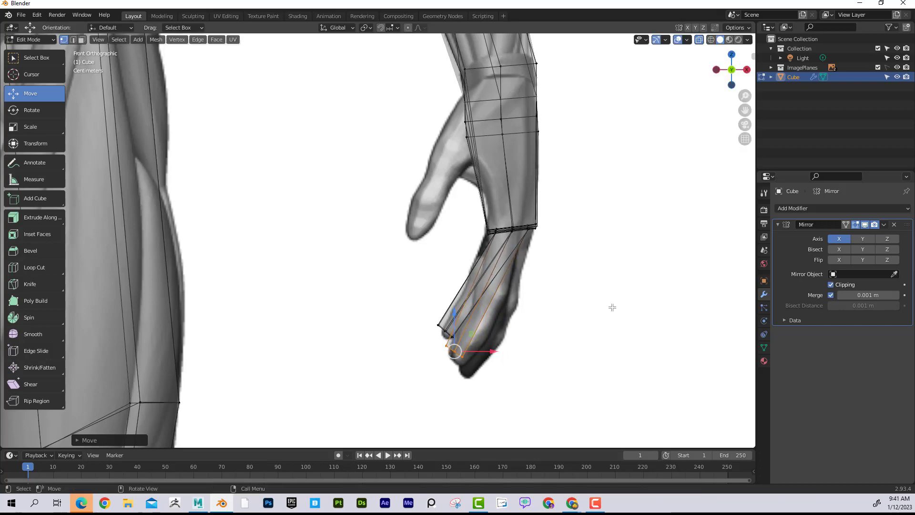
Widen the ring finger's end and base along Y in the right view to match the finger width in the reference.
scroll(613, 307, "down", 3)
middle_click_drag(586, 302, 508, 303)
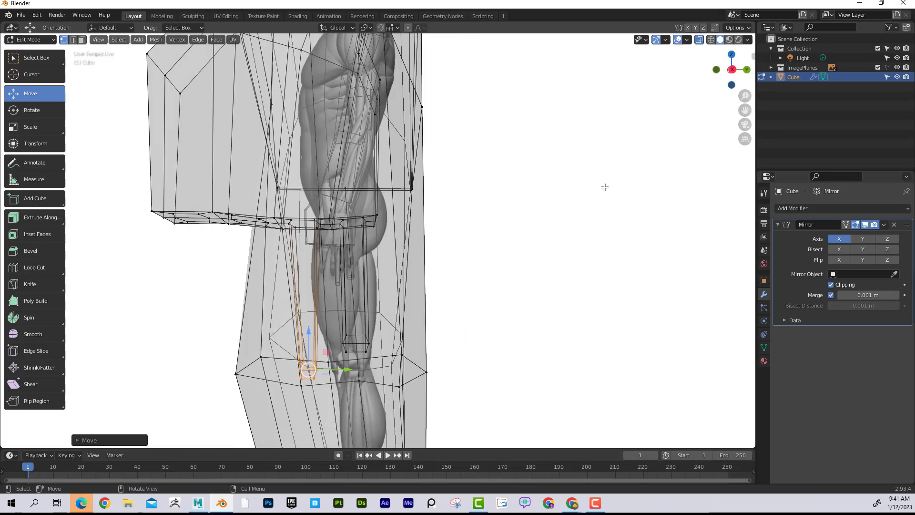
key("KP_3")
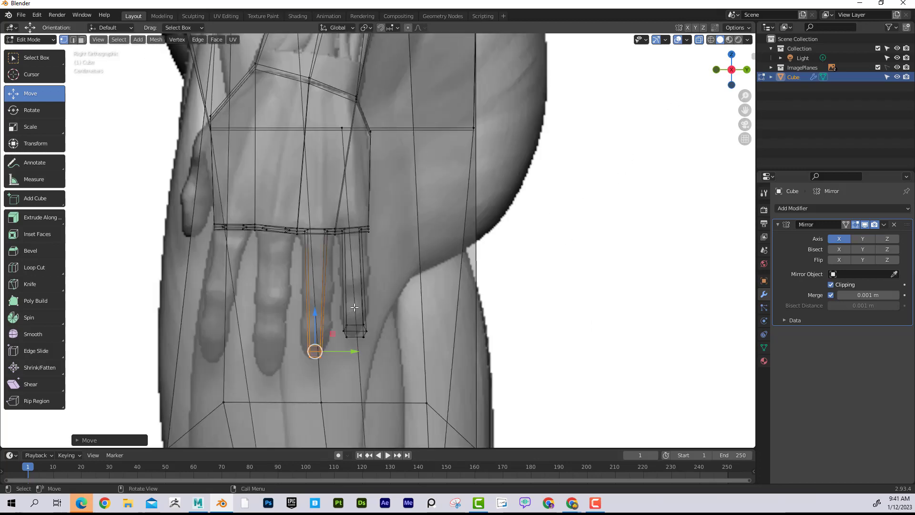
key("s")
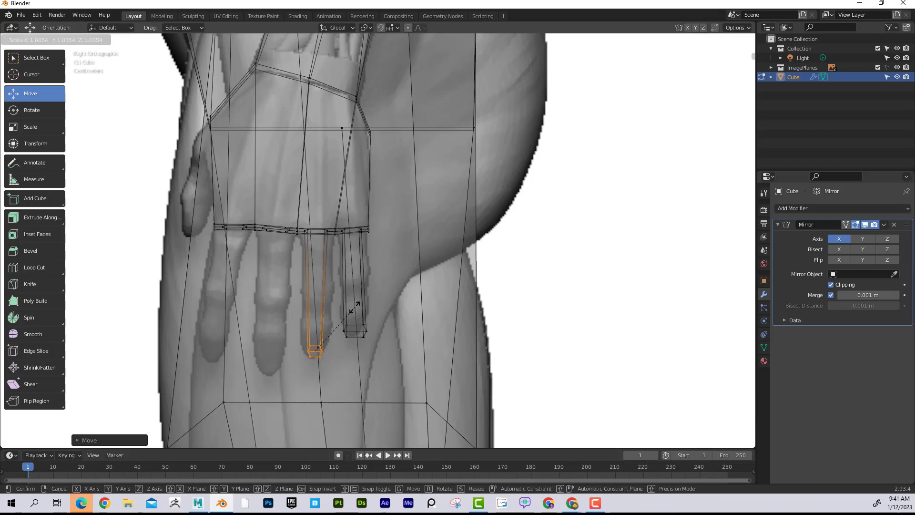
left_click(355, 307)
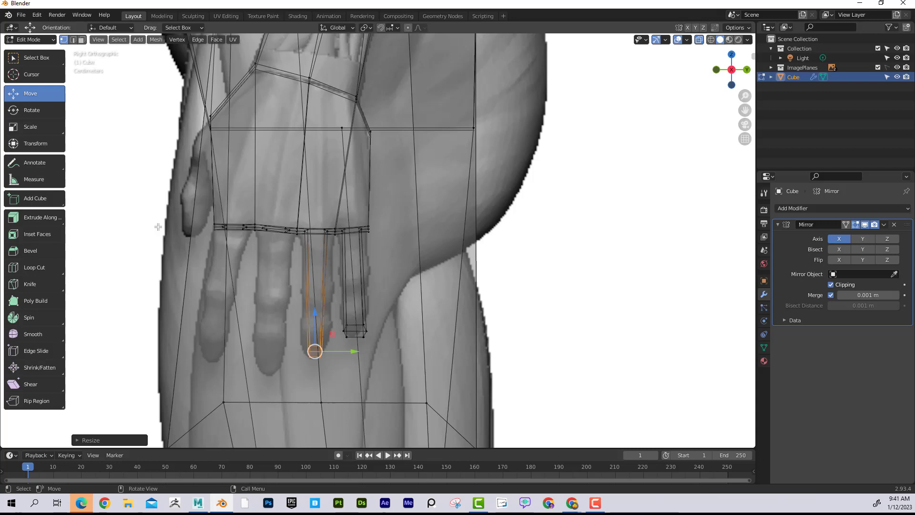
left_click(31, 127)
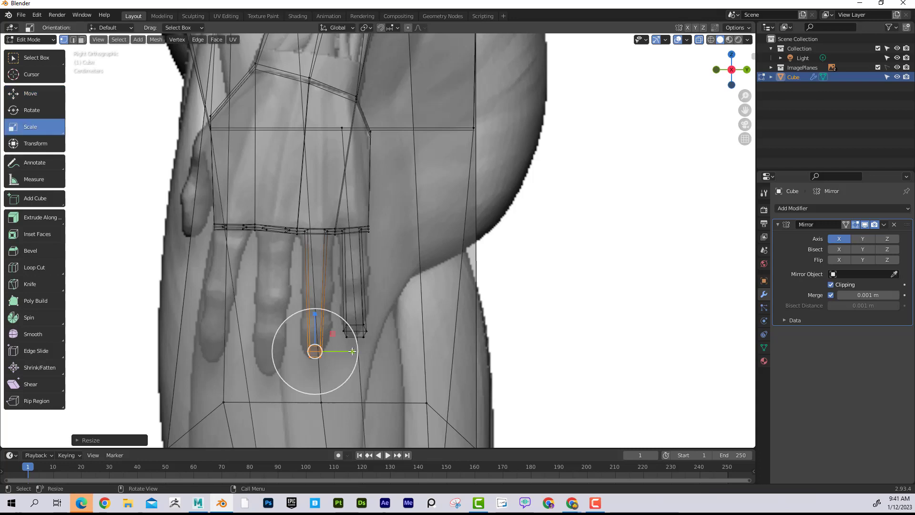
left_click_drag(351, 351, 390, 356)
left_click_drag(302, 223, 360, 231)
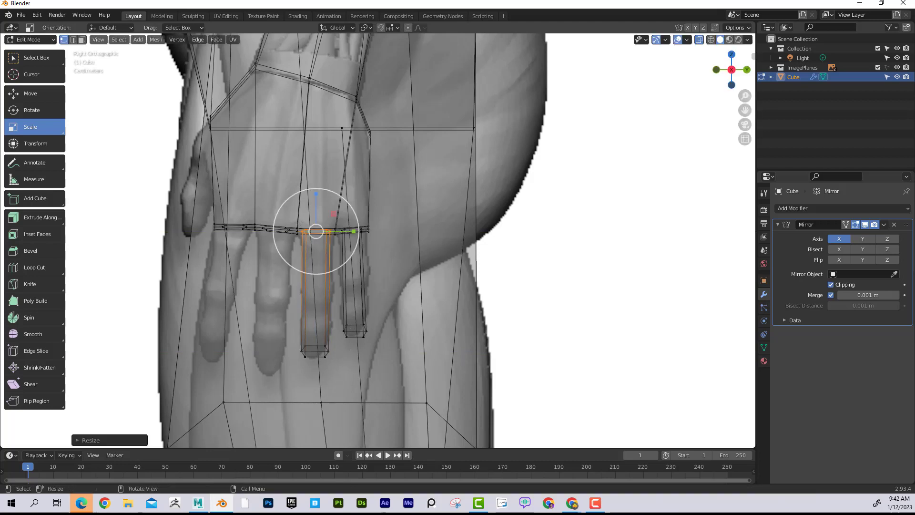
left_click(426, 249)
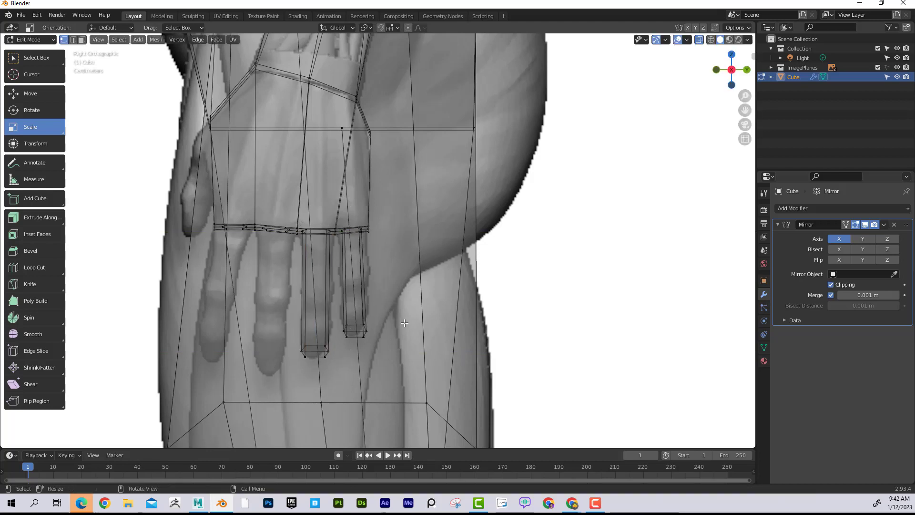
Extrude the two inner faces of the inset beside the ring finger downward in front view to start the middle finger.
scroll(469, 264, "down", 8)
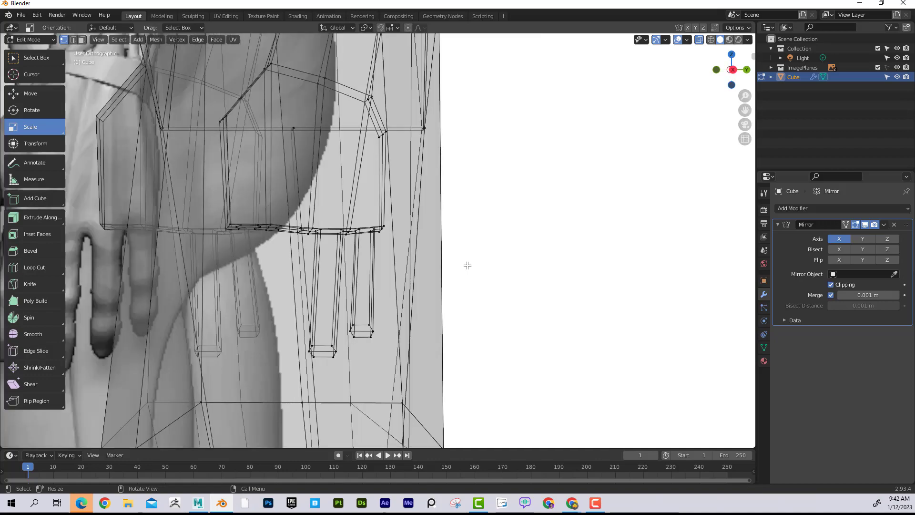
middle_click_drag(563, 253, 494, 223)
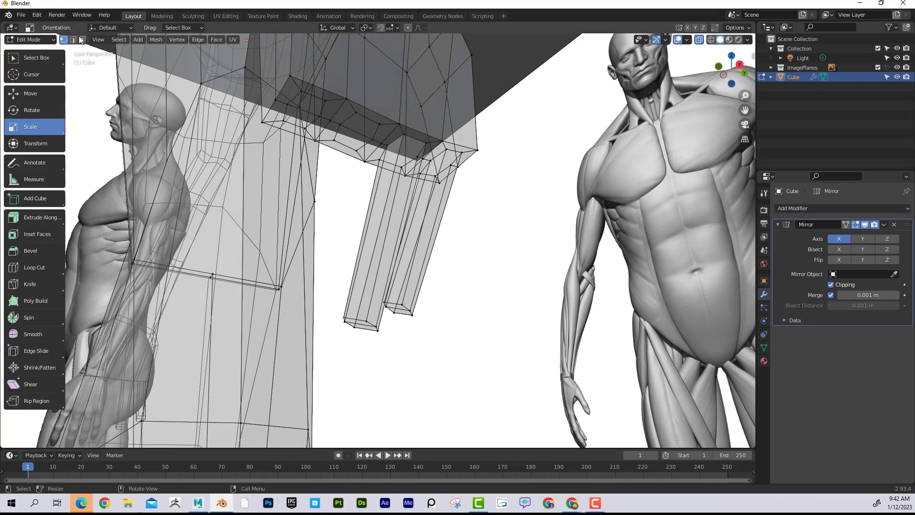
left_click(362, 125)
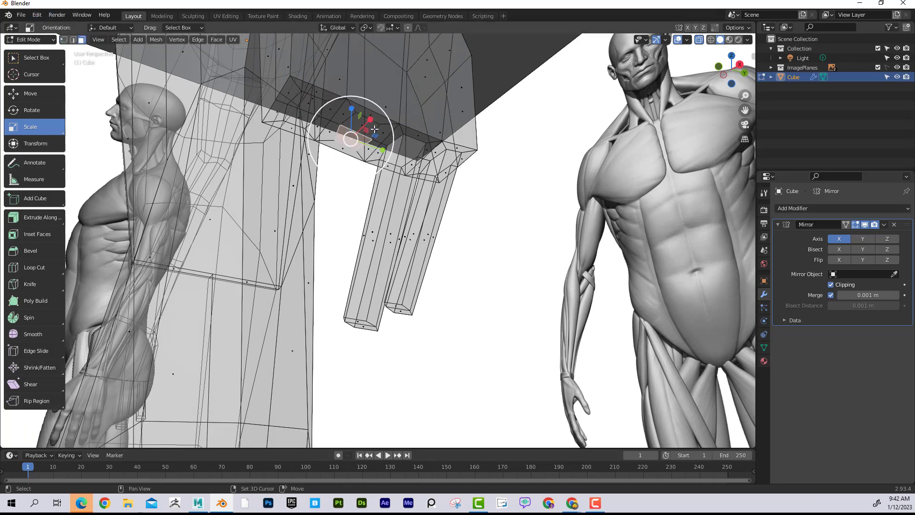
left_click(385, 141, "shift")
left_click(359, 123)
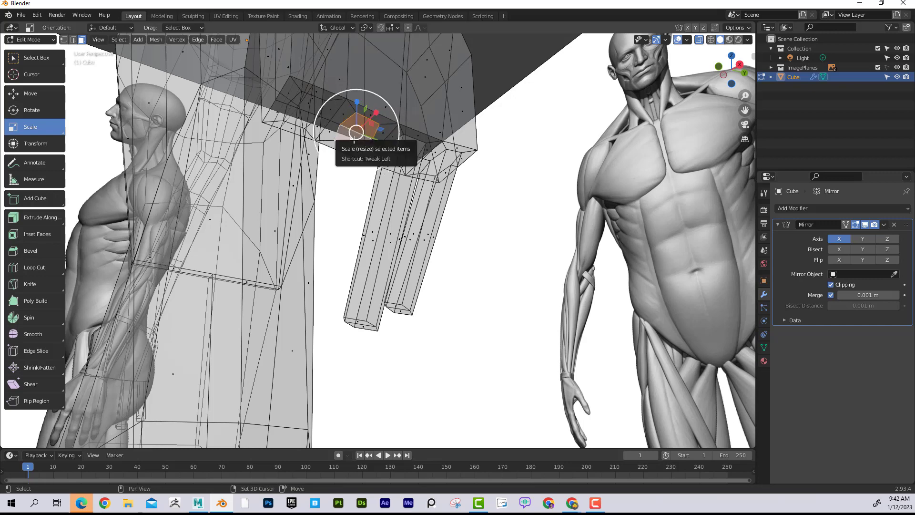
key("KP_1")
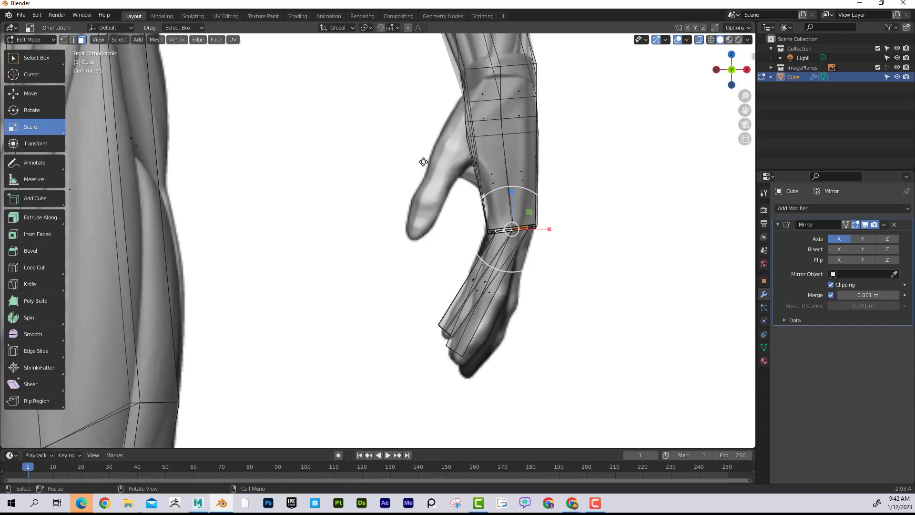
key("e")
left_click(432, 255)
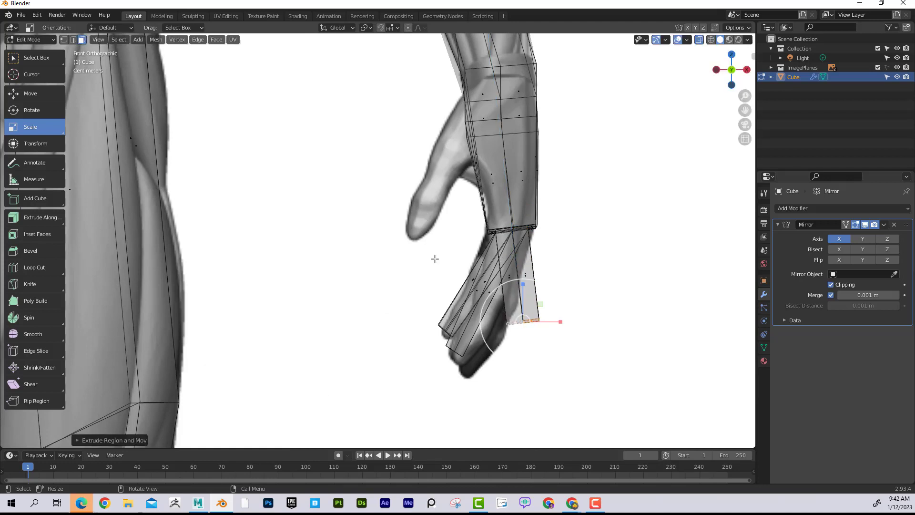
Move the middle finger's end down-inward onto the reference in front view and scale it down to about 0.84.
key("g")
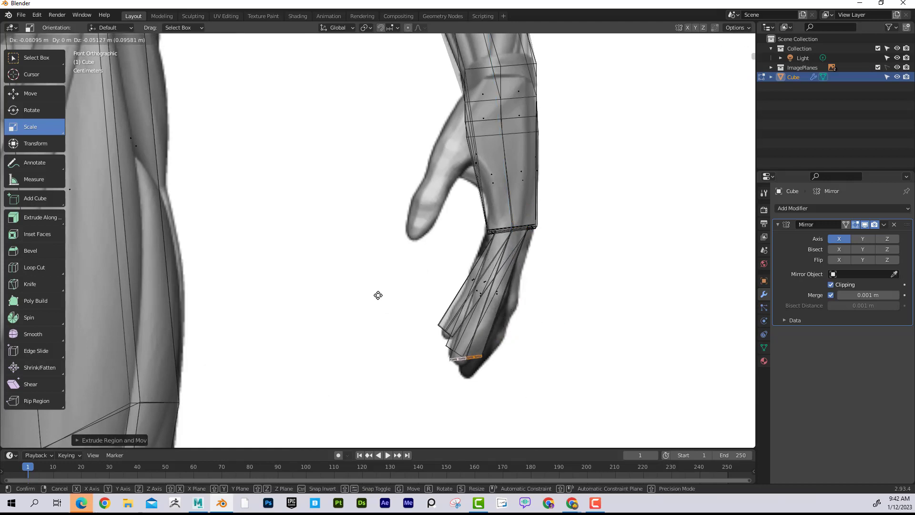
left_click(380, 297)
key("r")
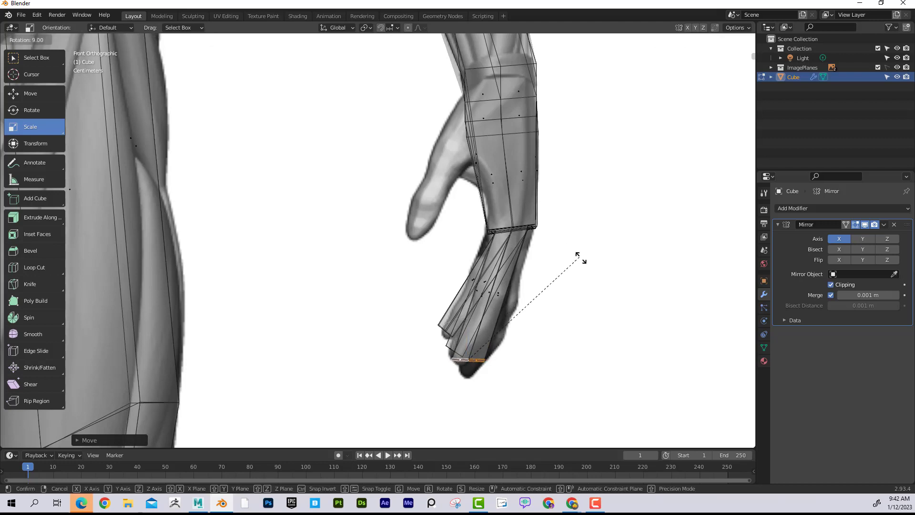
key("s")
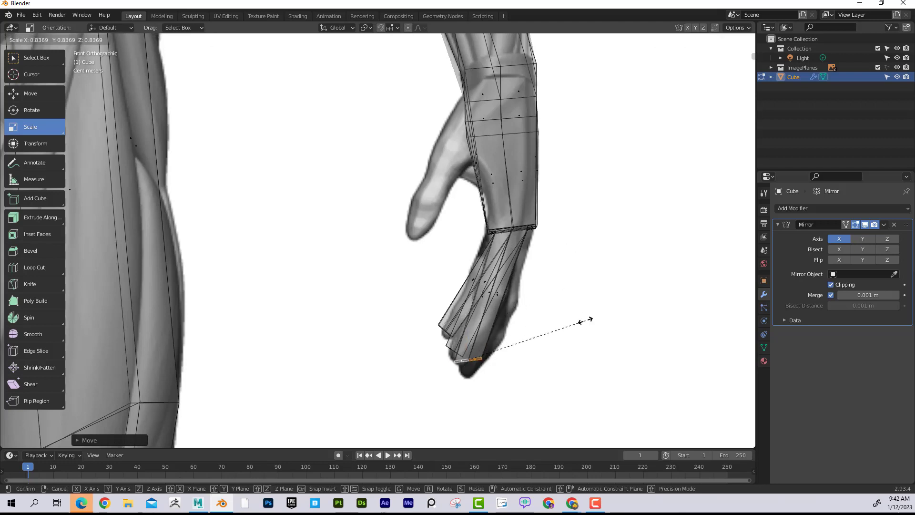
left_click(579, 321)
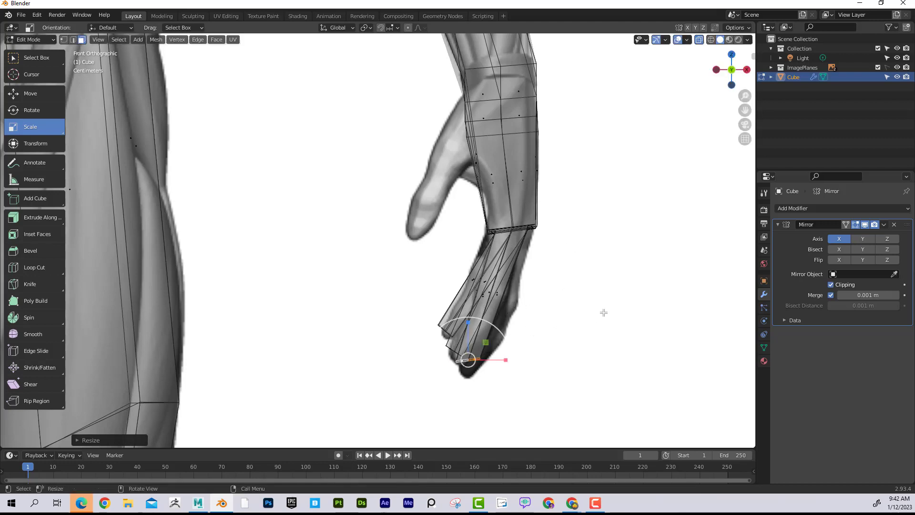
Rotate the middle finger's end about 36° in front view and shift it slightly down-inward to the reference fingertip.
key("r")
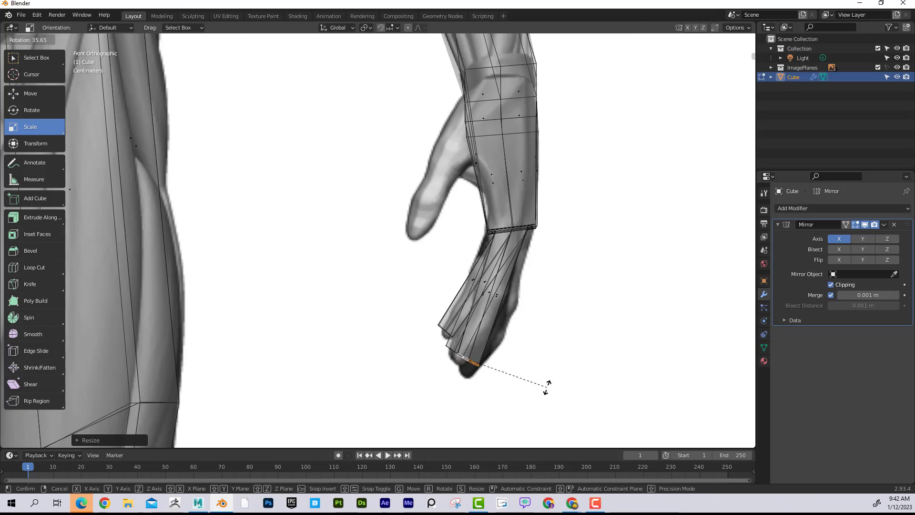
left_click(587, 357)
key("g")
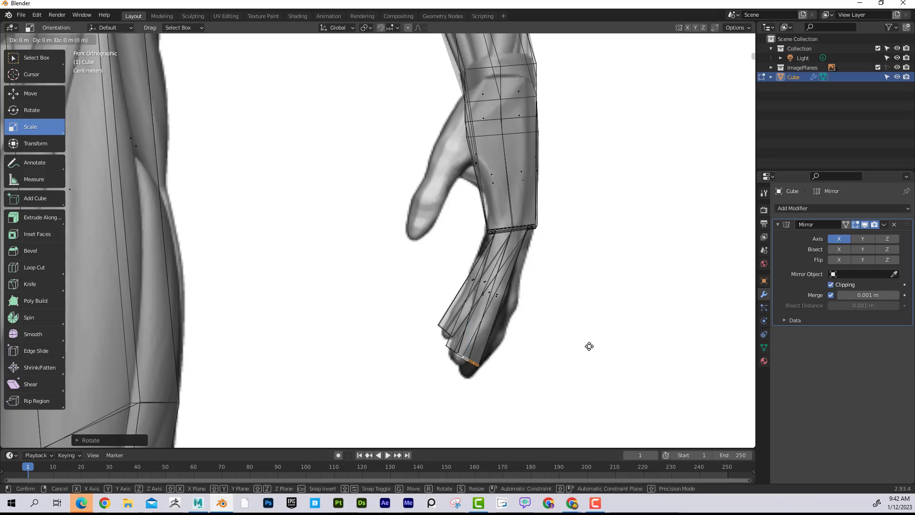
left_click(587, 354)
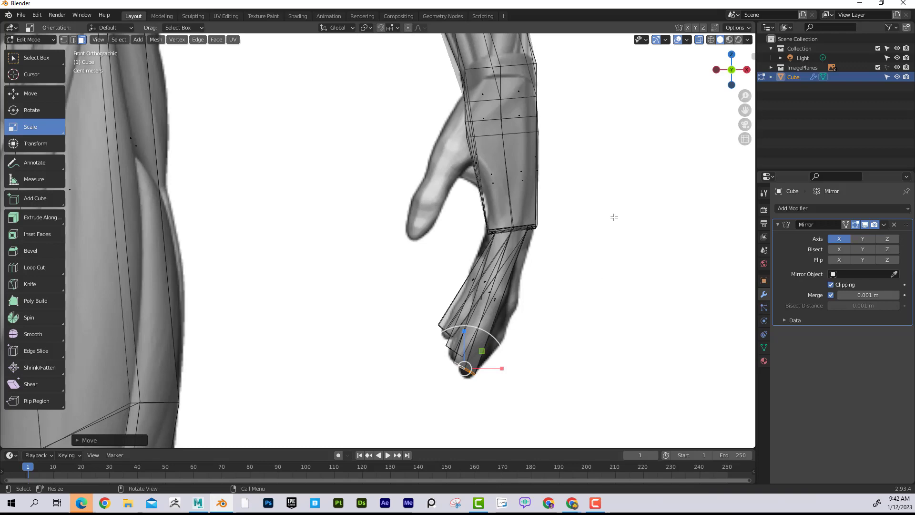
Widen the middle finger's end along Y in the right view and move it to align with the side reference.
key("KP_3")
left_click_drag(304, 368, 323, 360)
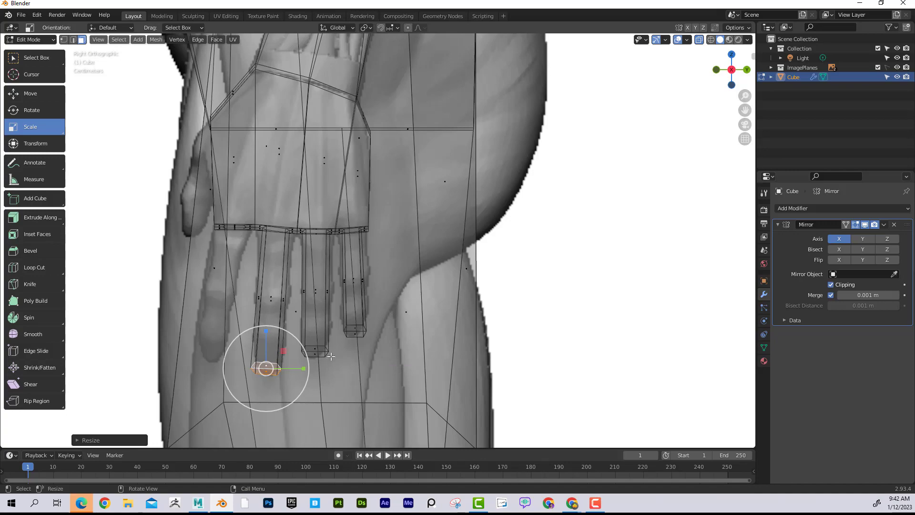
key("g")
left_click(334, 356)
Extrude the two inner faces of the last palm inset downward in front view to start the index finger.
middle_click_drag(418, 305, 523, 204)
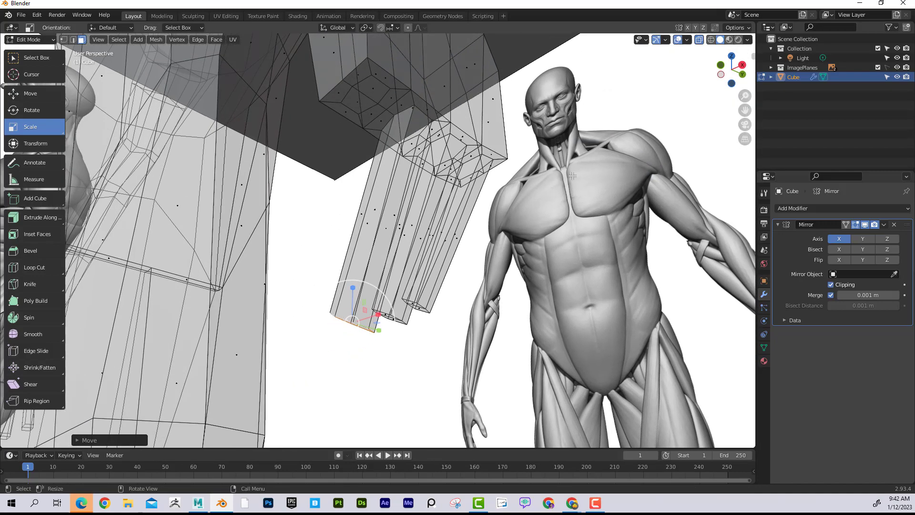
left_click(375, 88)
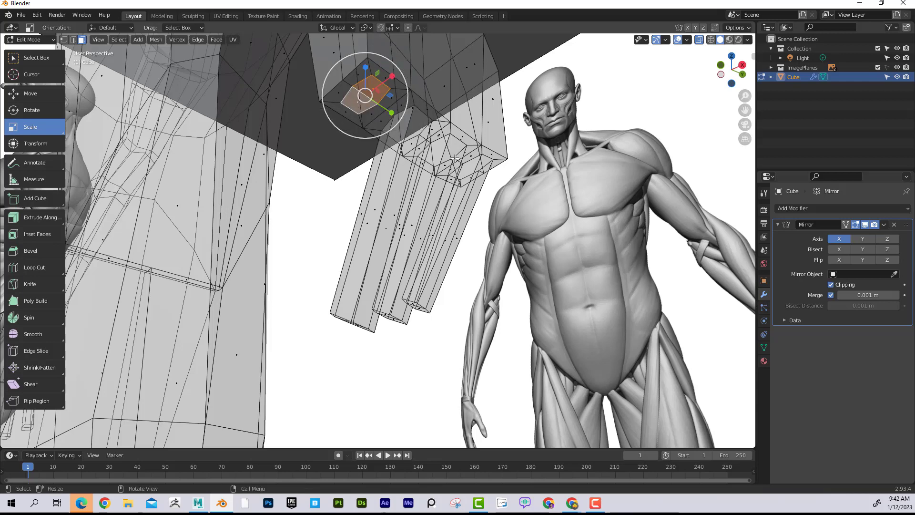
key("KP_1")
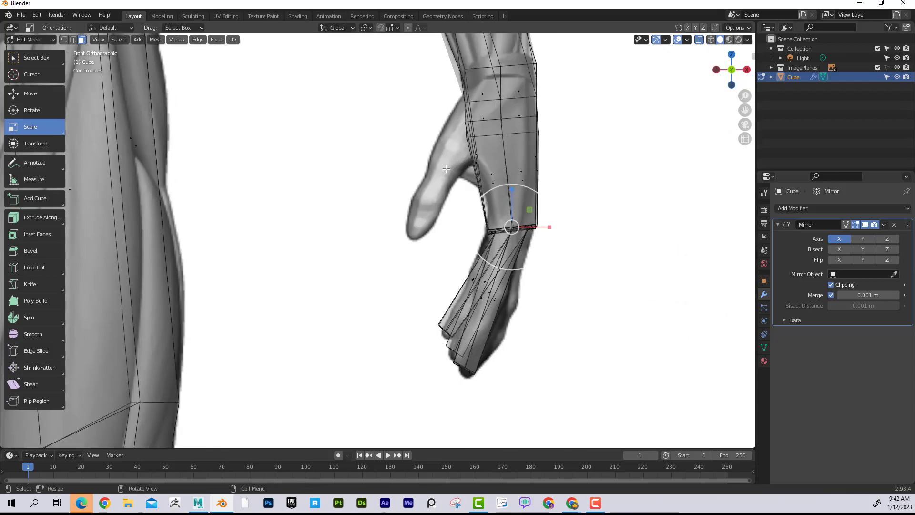
key("e")
left_click(444, 286)
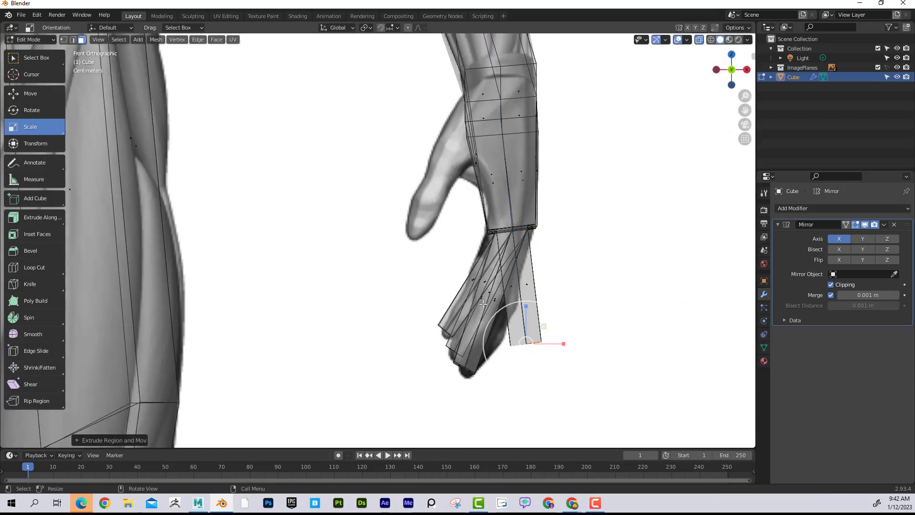
Move the index finger's end down-inward toward the reference fingertip in front view and rotate it about 19°.
key("g")
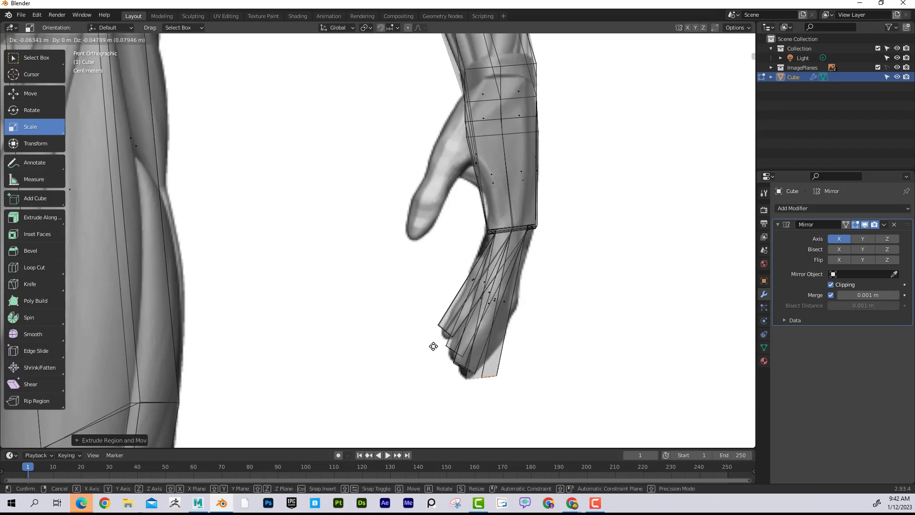
left_click(434, 345)
key("r")
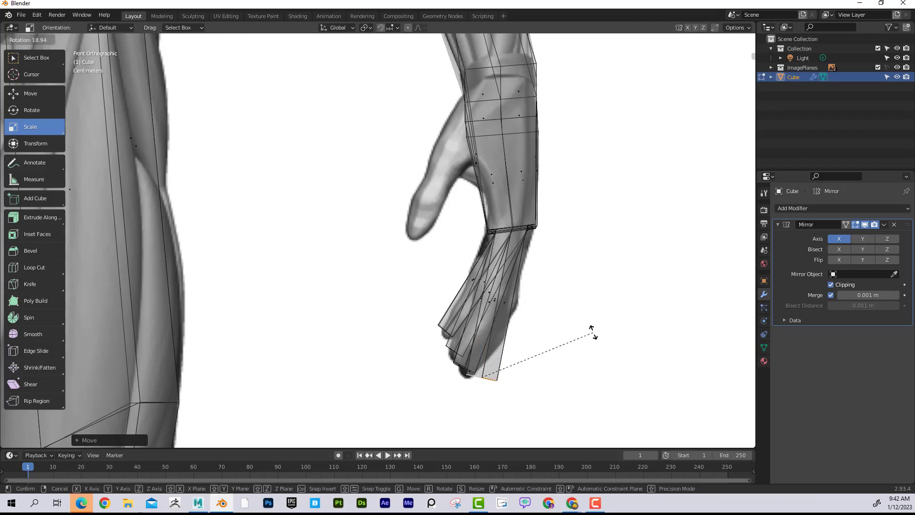
left_click(592, 329)
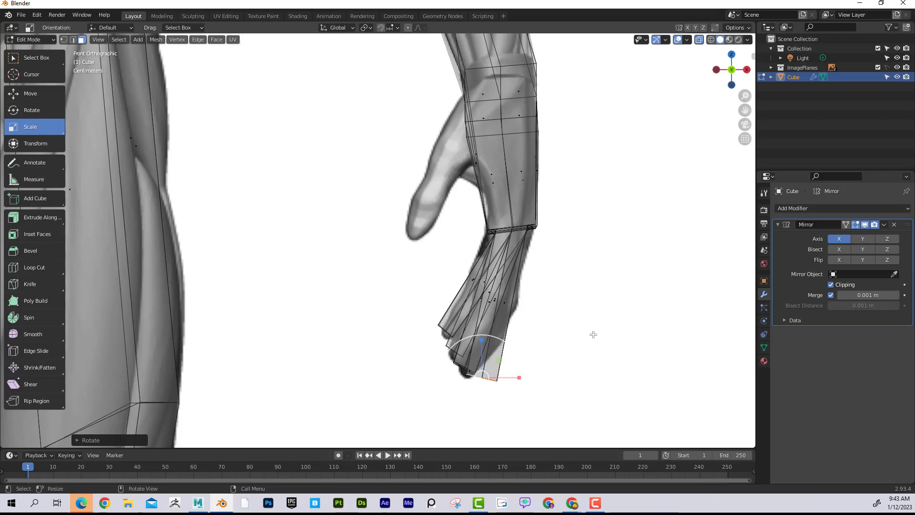
Scale the index finger's end slightly in front view and move it onto the reference fingertip in the right view.
key("s")
left_click(577, 335)
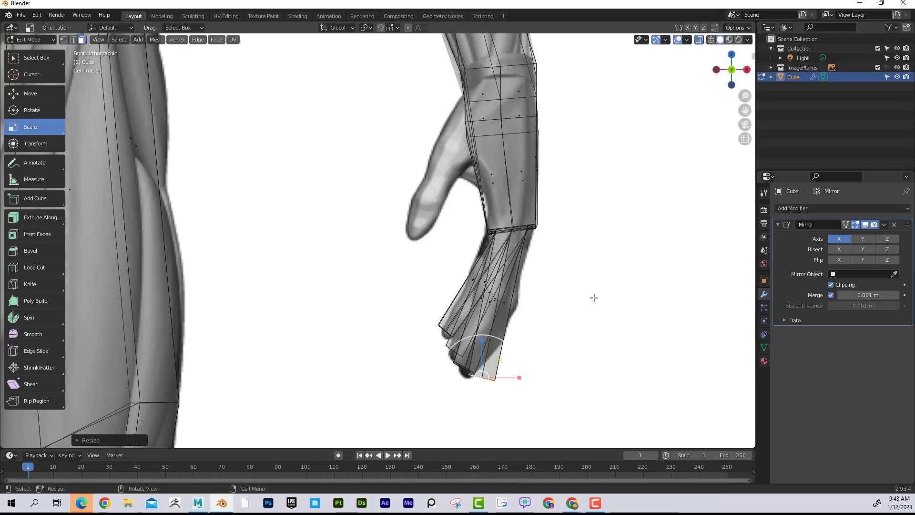
key("KP_3")
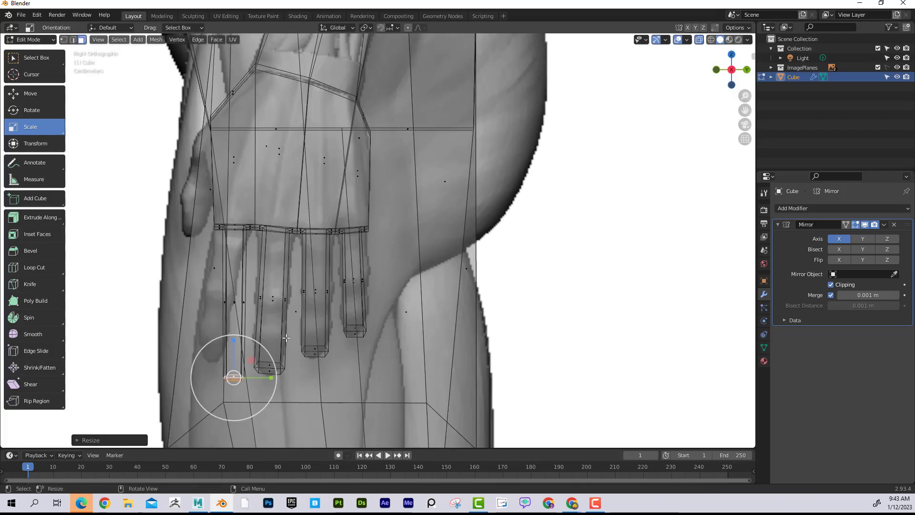
key("g")
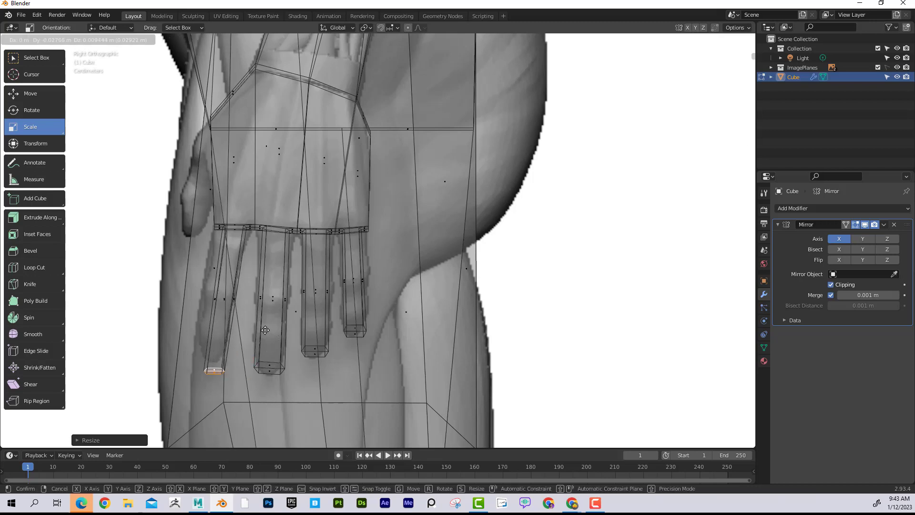
left_click(262, 321)
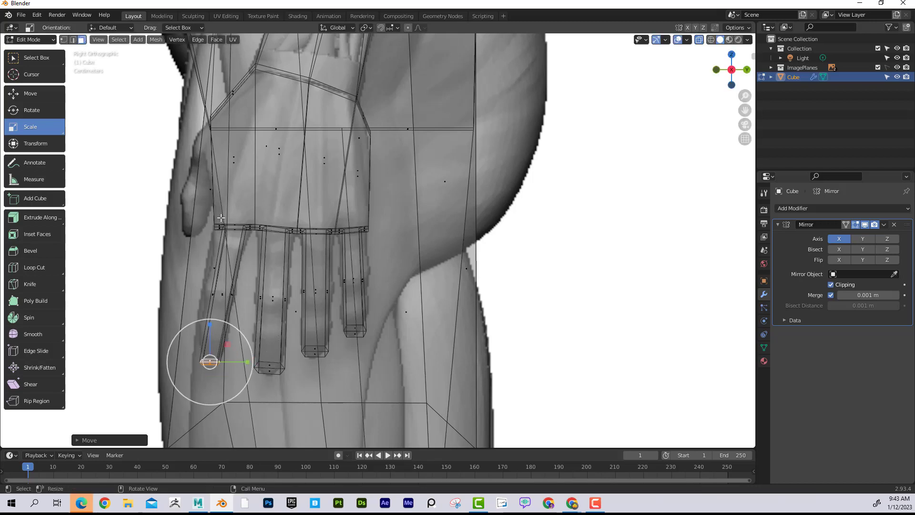
Try to shift the index finger's base faces along Y in the right view.
left_click_drag(221, 217, 249, 237)
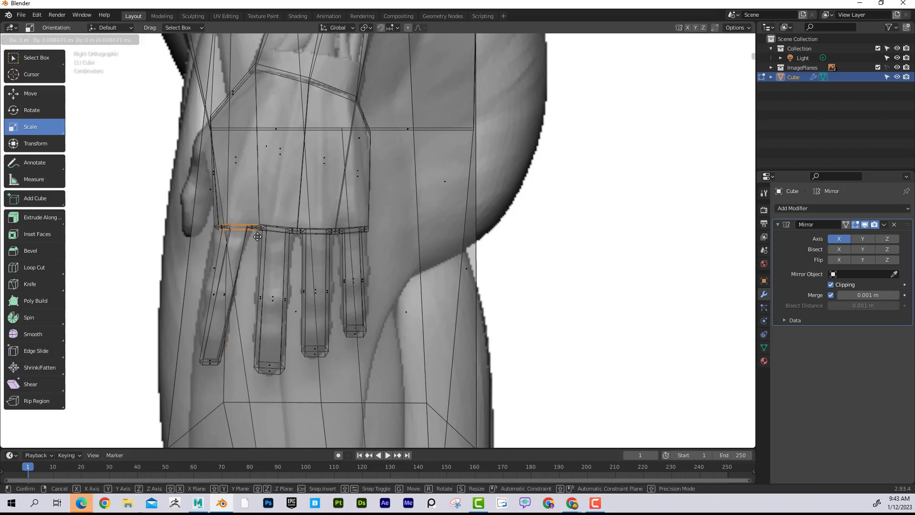
left_click(205, 213)
key("ctrl+z")
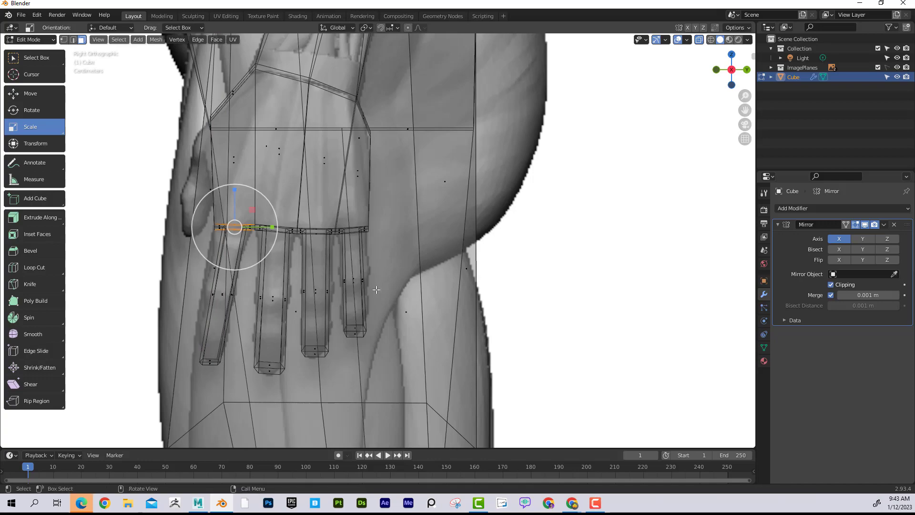
Turn off X-ray and add a centred loop cut across the little finger.
scroll(451, 292, "down", 3)
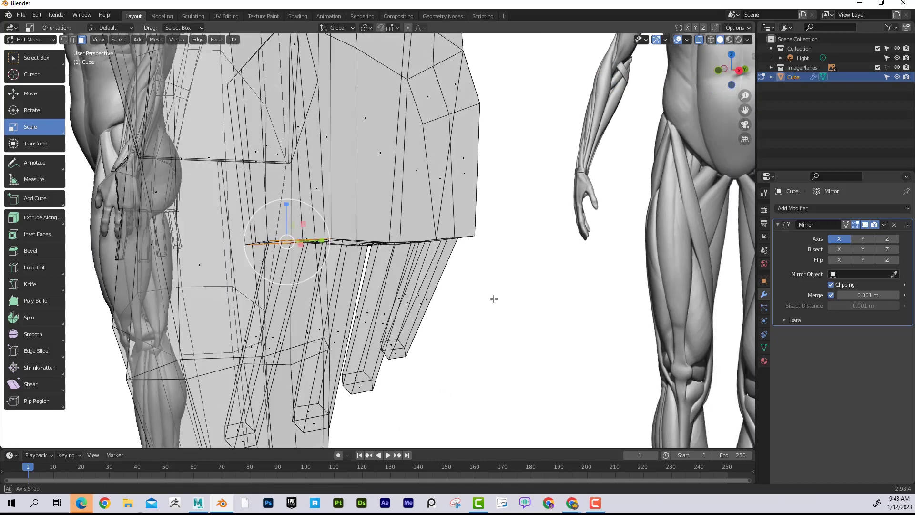
middle_click_drag(492, 300, 554, 284)
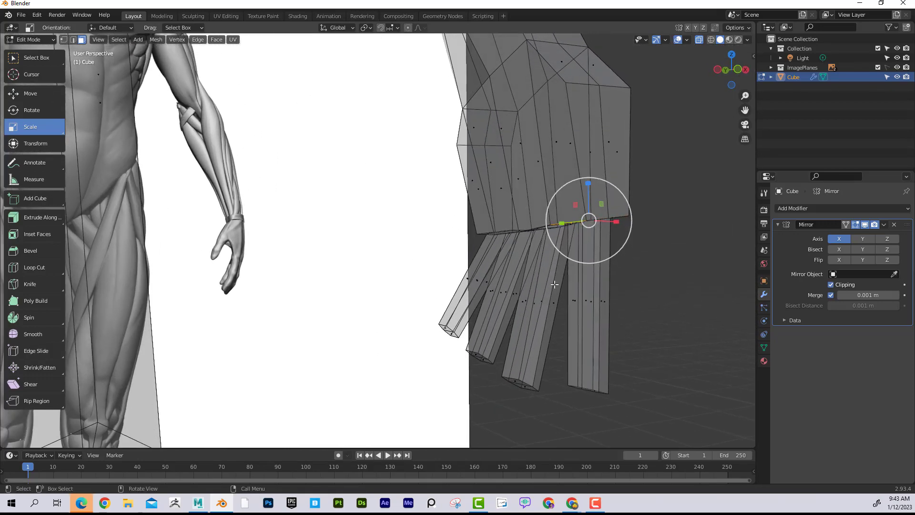
left_click(699, 40)
middle_click_drag(615, 200, 385, 233)
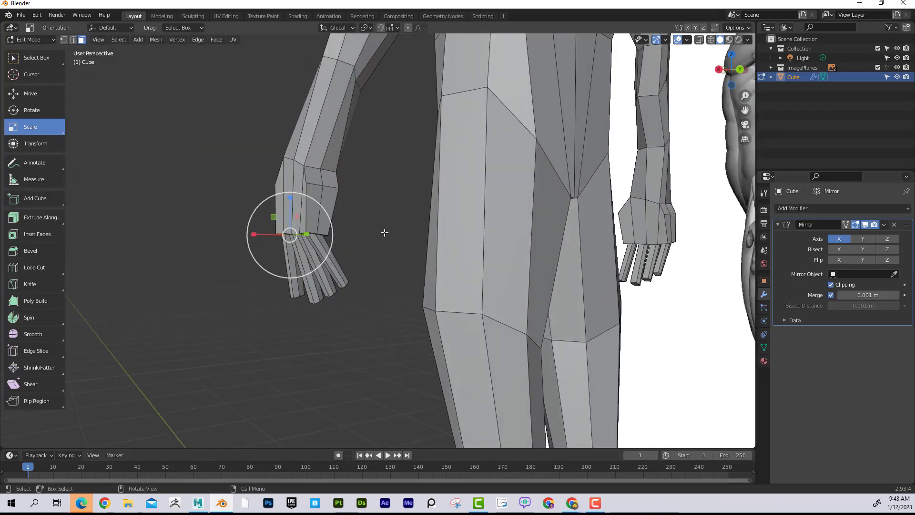
scroll(385, 232, "up", 3)
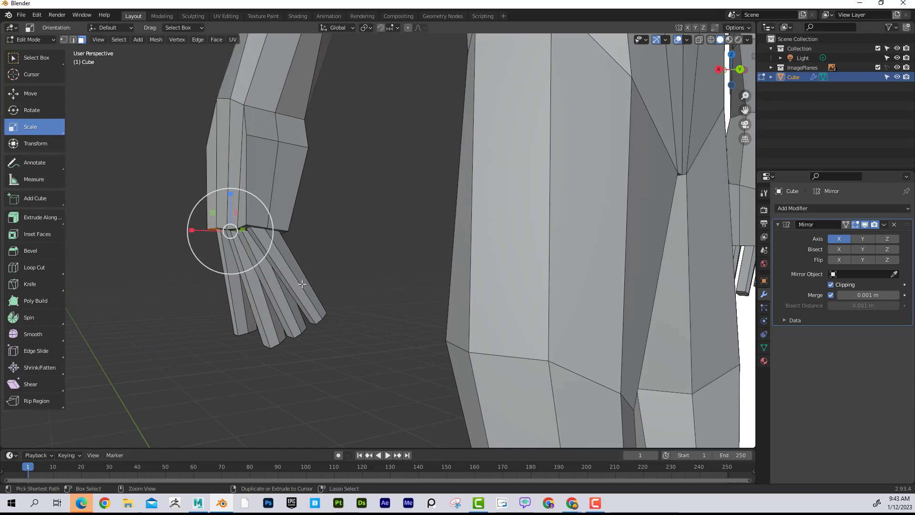
key("ctrl+r")
left_click(302, 284)
right_click(303, 289)
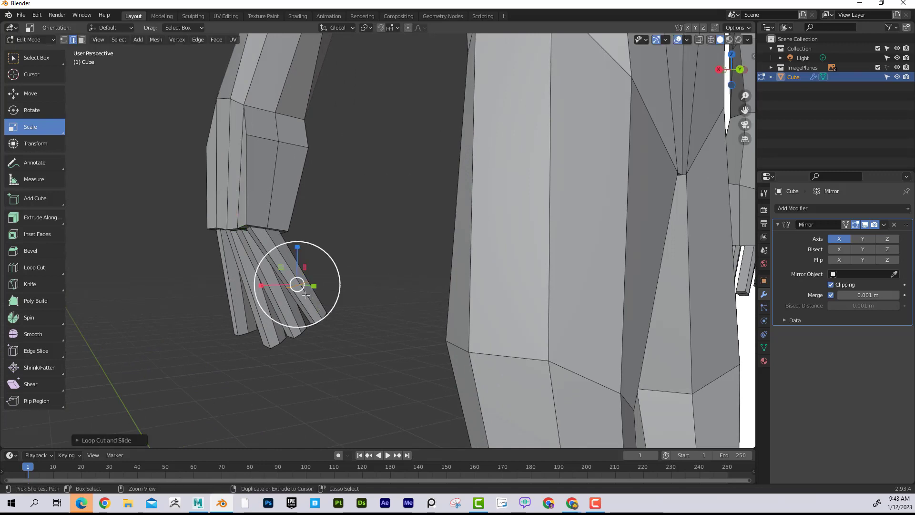
Move the little finger's middle edge loop outward along X to bend the finger.
left_click(47, 98)
middle_click_drag(314, 226, 267, 231)
left_click_drag(250, 290, 237, 292)
middle_click_drag(267, 279, 302, 263)
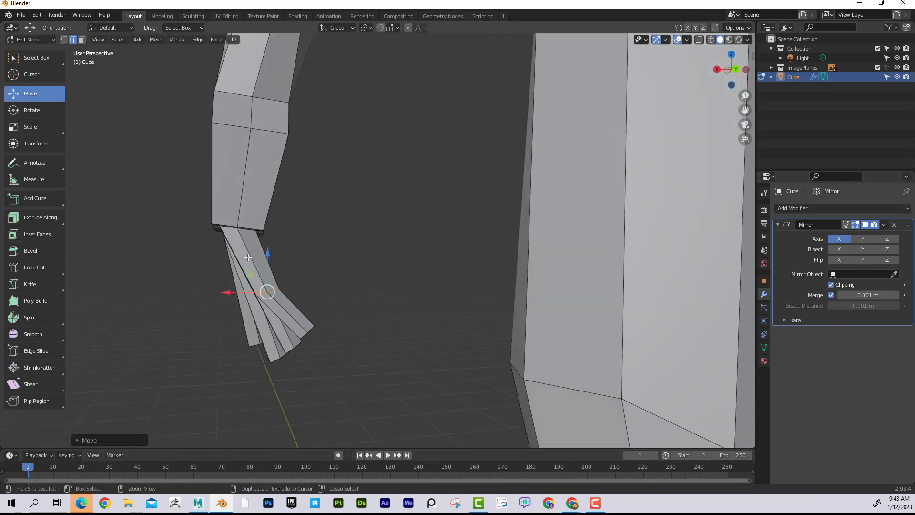
Add a second loop cut between the little finger's base and middle loop, shifting it slightly outward along X.
key("ctrl+r")
left_click(249, 258)
left_click(249, 258)
left_click_drag(220, 261, 214, 263)
middle_click_drag(229, 263, 270, 310)
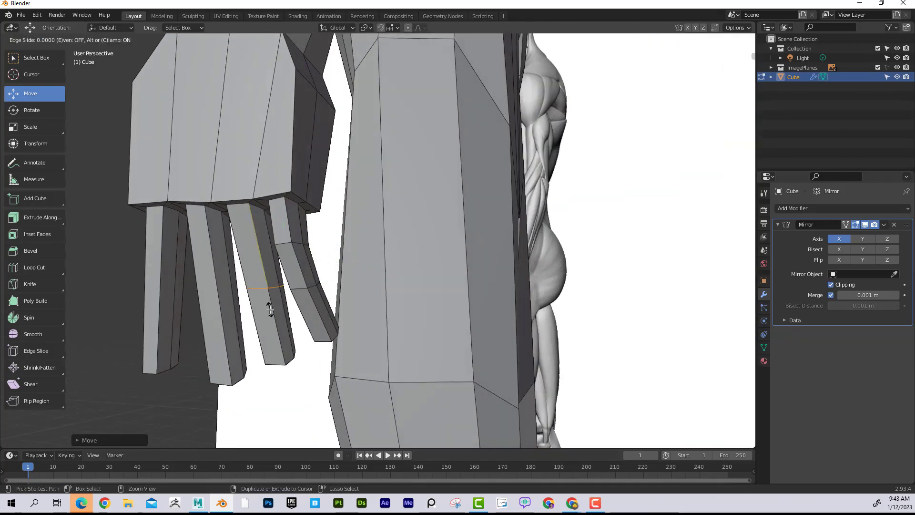
Add a loop cut across the middle of the ring finger and move it outward along X to form a bend.
key("ctrl+r")
left_click(278, 295)
left_click(278, 295)
mouse_move(278, 295)
middle_mouse_down()
mouse_move(302, 299)
mouse_move(273, 301)
middle_mouse_up()
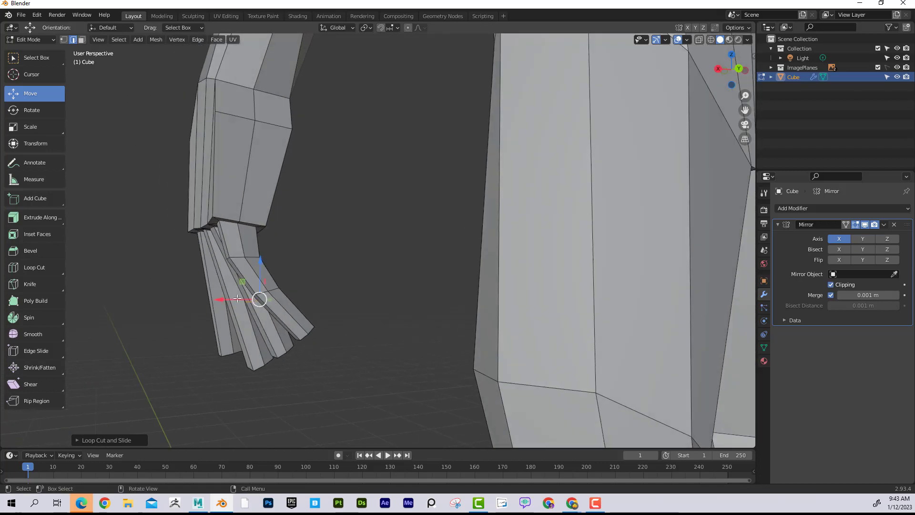
left_click_drag(224, 300, 209, 300)
middle_click_drag(219, 282, 225, 263)
Add a loop cut on the ring finger's upper segment and shift it slightly outward along X.
key("ctrl+r")
left_click(241, 259)
left_click(240, 260)
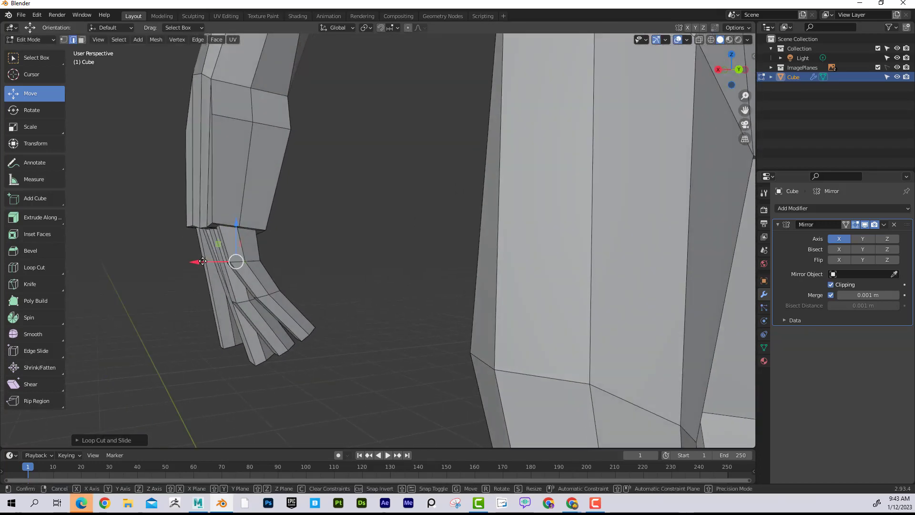
left_click_drag(201, 262, 195, 262)
middle_click_drag(204, 263, 313, 323)
Add a loop cut across the middle finger, slide it toward the tip, and move it outward along X.
key("ctrl+r")
left_click(307, 334)
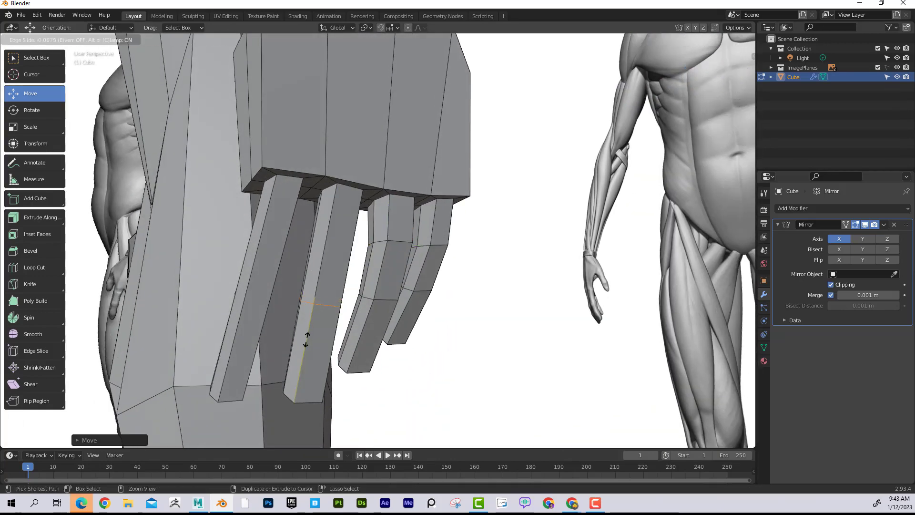
left_click(299, 365)
middle_click_drag(299, 365, 467, 324)
key("g")
key("x")
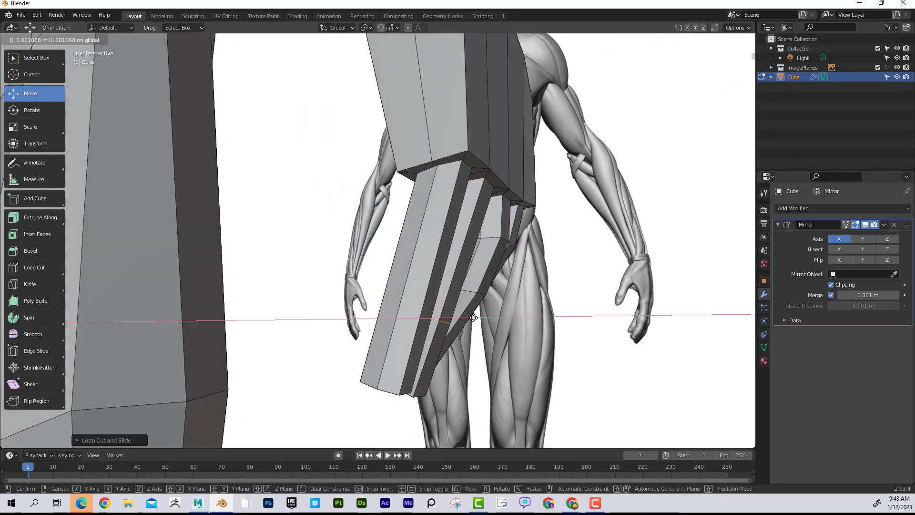
left_click(484, 319)
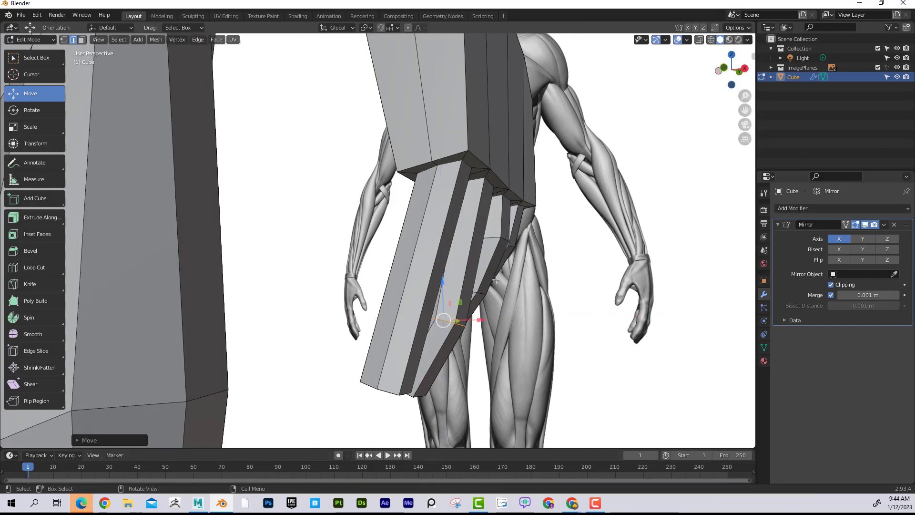
middle_click_drag(453, 314, 475, 308)
Add a loop cut on the middle finger's upper segment and move it outward along X.
key("ctrl+r")
left_click(432, 271)
left_click(433, 261)
key("g")
key("x")
left_click(500, 323)
Add a loop cut across the index finger, slide it toward the tip, and move it outward along X.
key("g")
key("g")
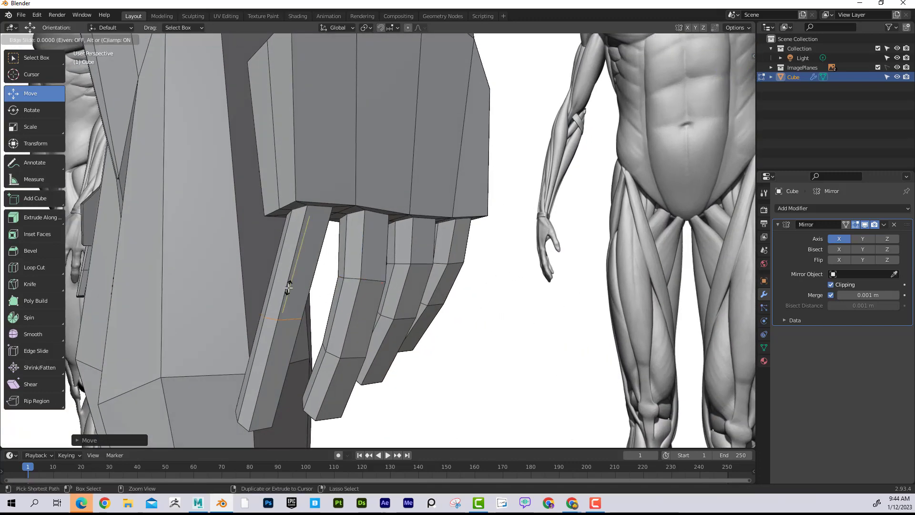
left_click(282, 330)
middle_click_drag(338, 330, 401, 336)
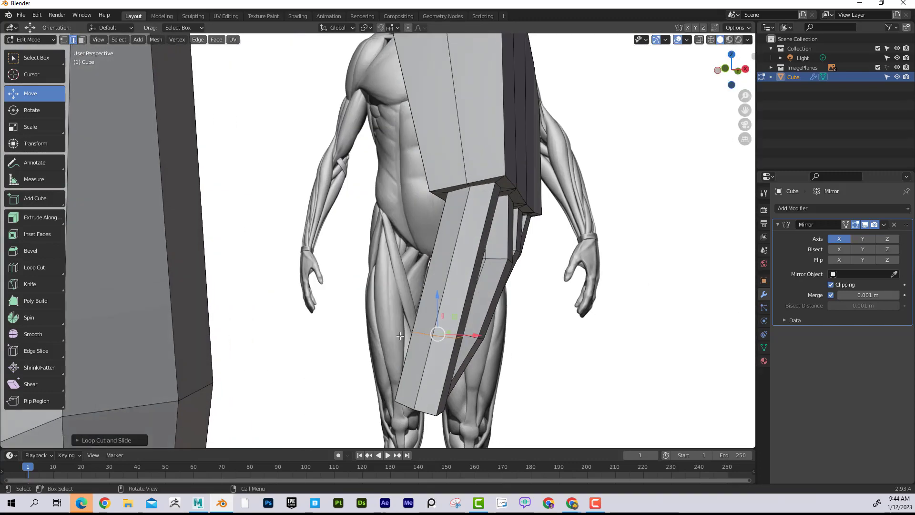
left_click_drag(480, 335, 498, 336)
middle_click_drag(491, 329, 476, 324)
Add a loop cut on the index finger's upper segment and move it outward along X.
key("ctrl+r")
left_click(446, 273)
left_click(447, 264)
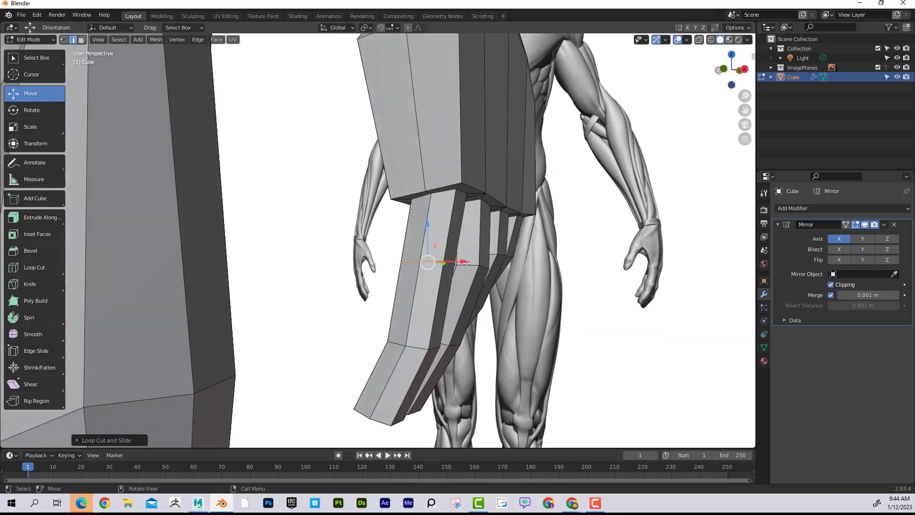
left_click_drag(470, 261, 483, 262)
middle_click_drag(501, 269, 464, 289)
With X-ray on in the right view, add a loop cut across the palm between the wrist and the finger bases.
scroll(550, 271, "down", 6)
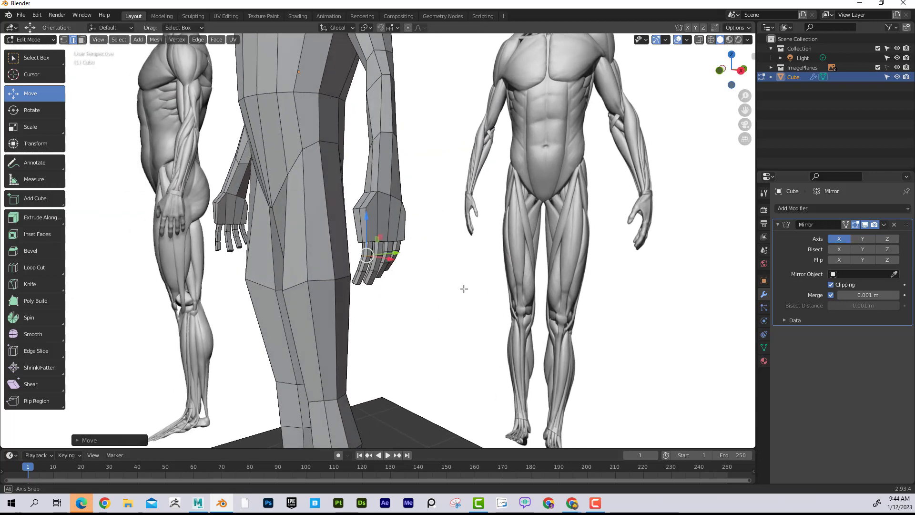
scroll(464, 289, "up", 2)
scroll(463, 289, "up", 1)
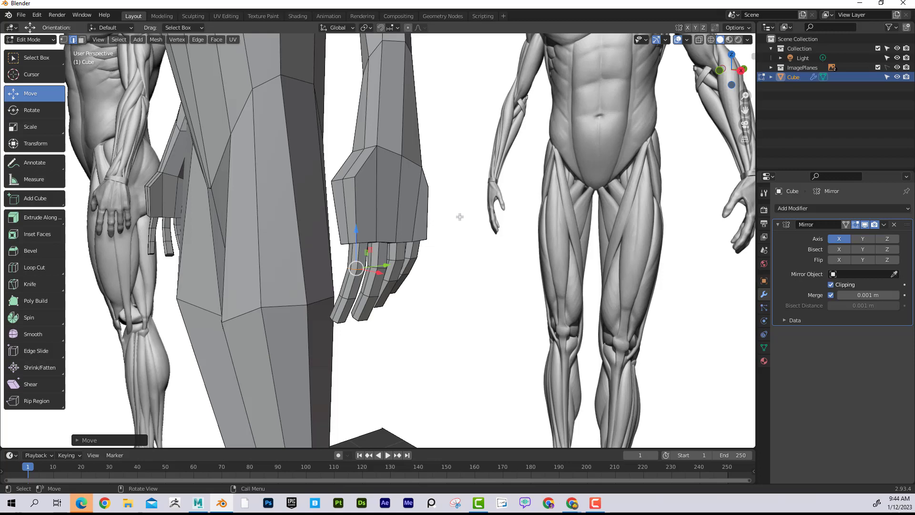
middle_click_drag(402, 233, 339, 209, "alt")
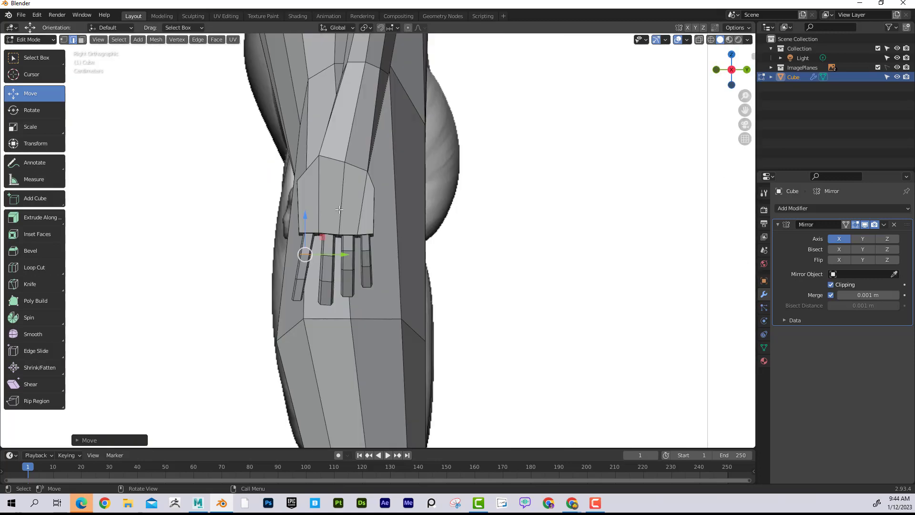
left_click(699, 40)
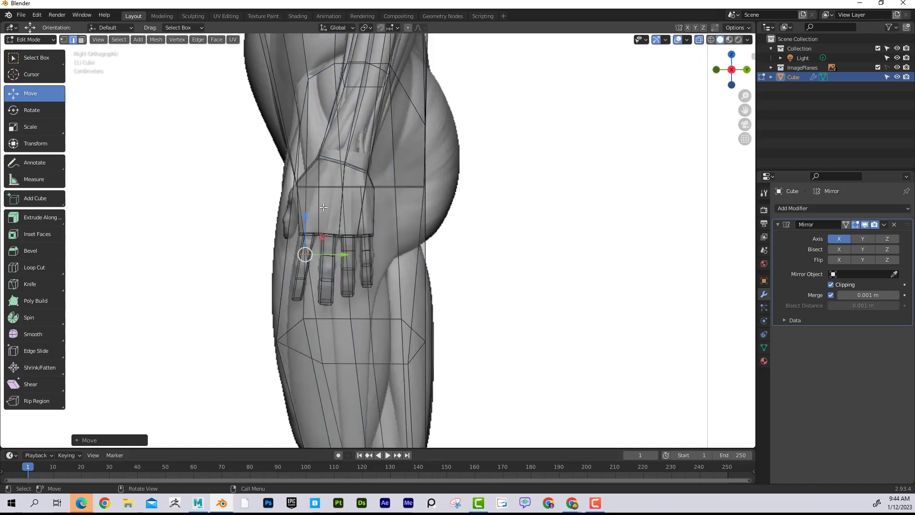
key("ctrl+r")
left_click(324, 207)
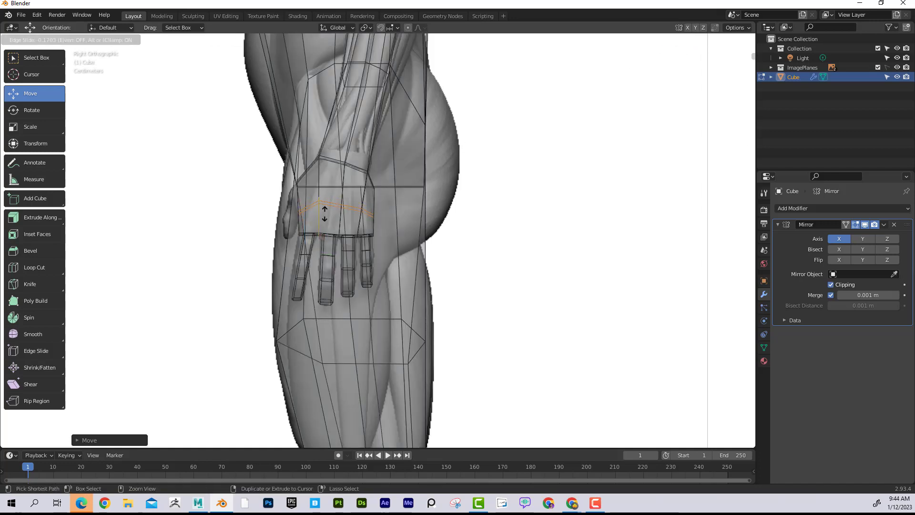
left_click(326, 211)
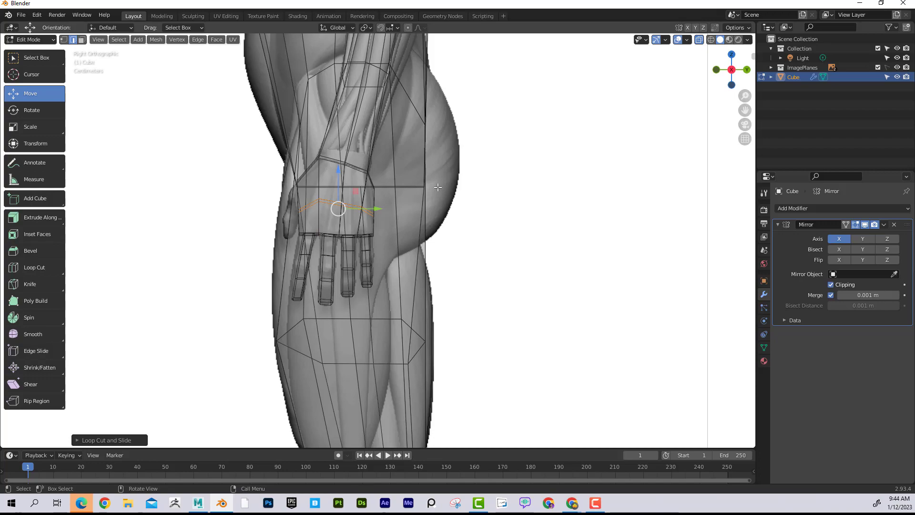
Turn off X-ray, select the two front-side palm faces above the new loop, and extrude them forward in right view for the thumb.
middle_click_drag(440, 187, 557, 163)
left_click(736, 72)
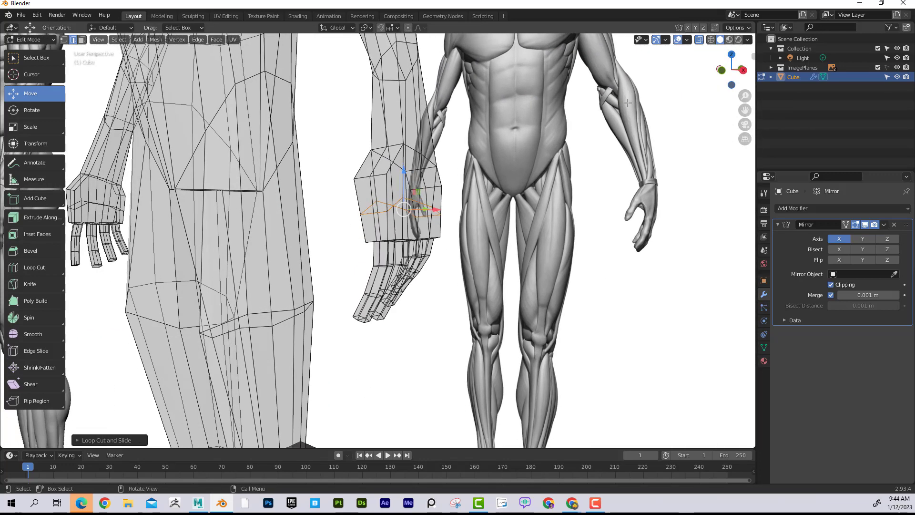
left_click(701, 42)
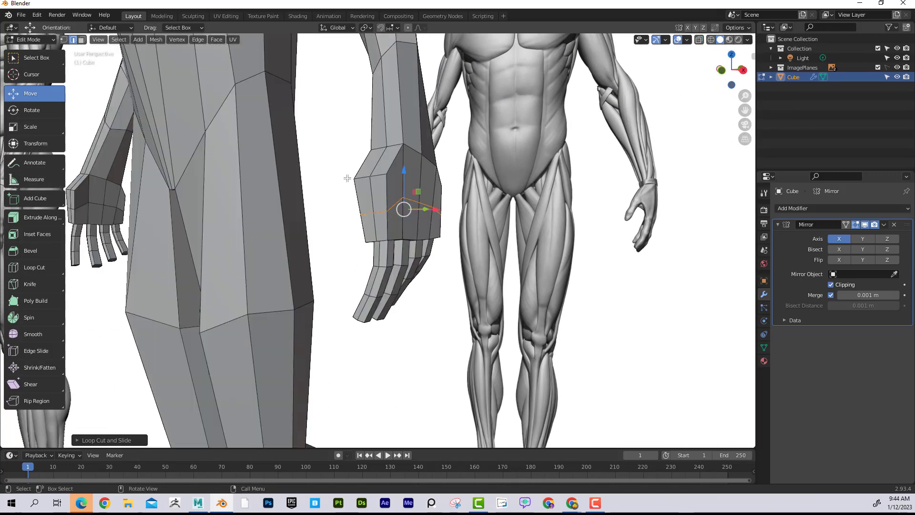
left_click(82, 40)
left_click(379, 193)
left_click(358, 193, "shift")
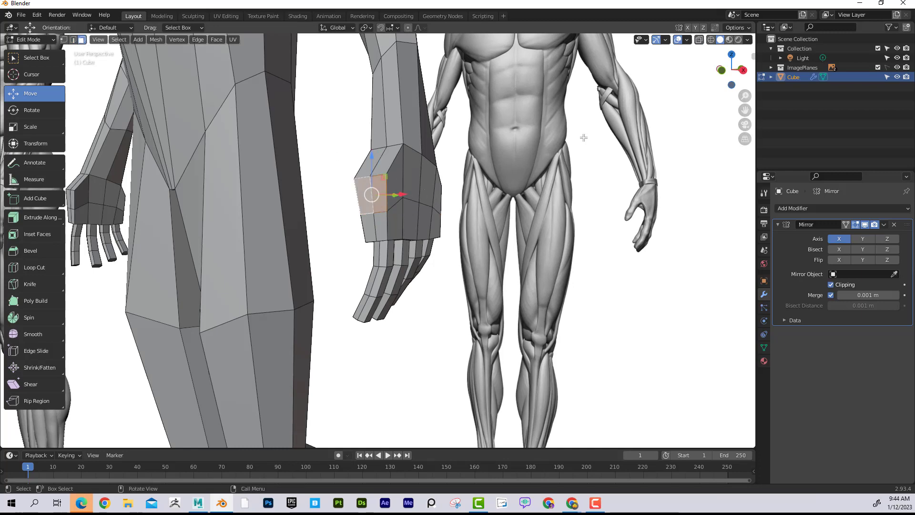
key("KP_3")
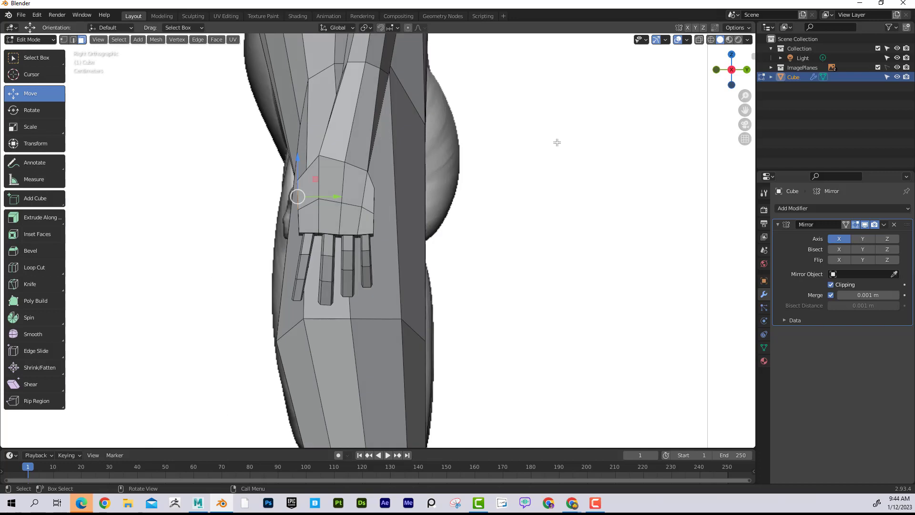
key("e")
left_click(530, 145)
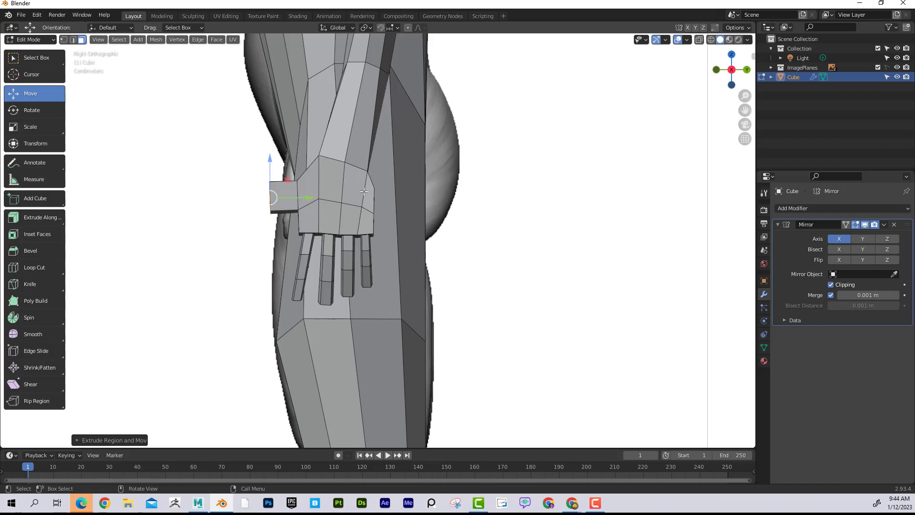
Scale down the thumb extrusion's end so it tapers, and turn X-ray on to show the reference.
key("s")
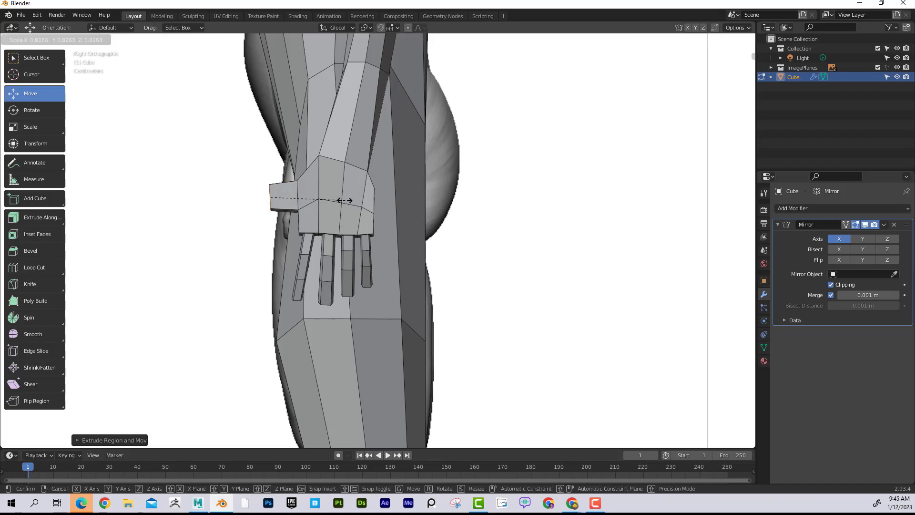
left_click(295, 197)
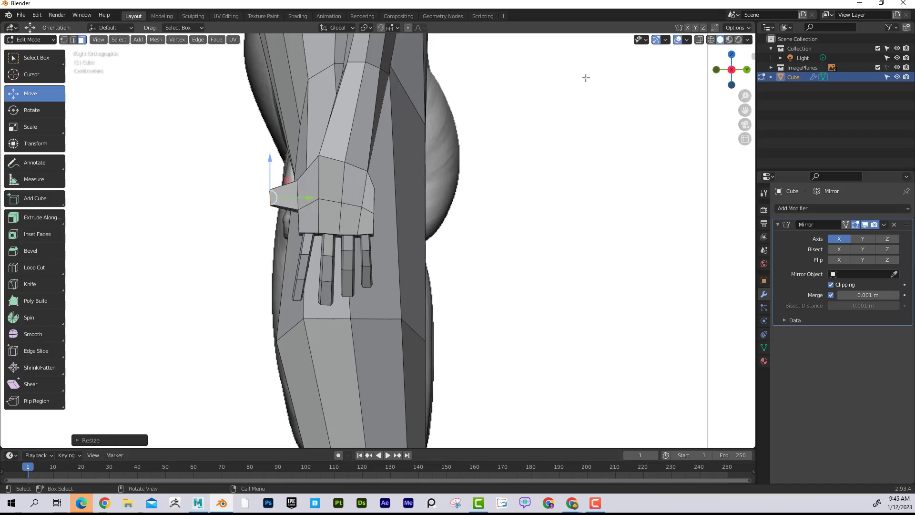
key("alt+z")
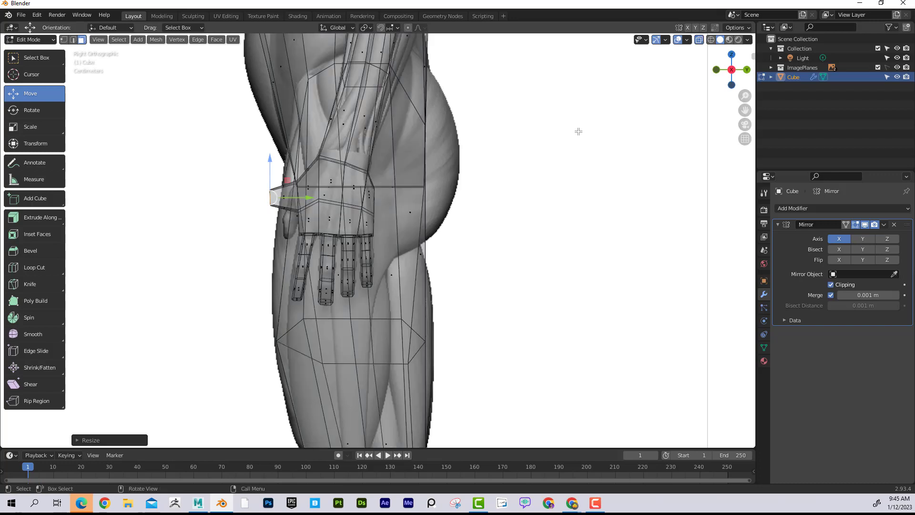
Move the thumb's end face down over the reference in right view and rotate it to follow the thumb's direction.
key("g")
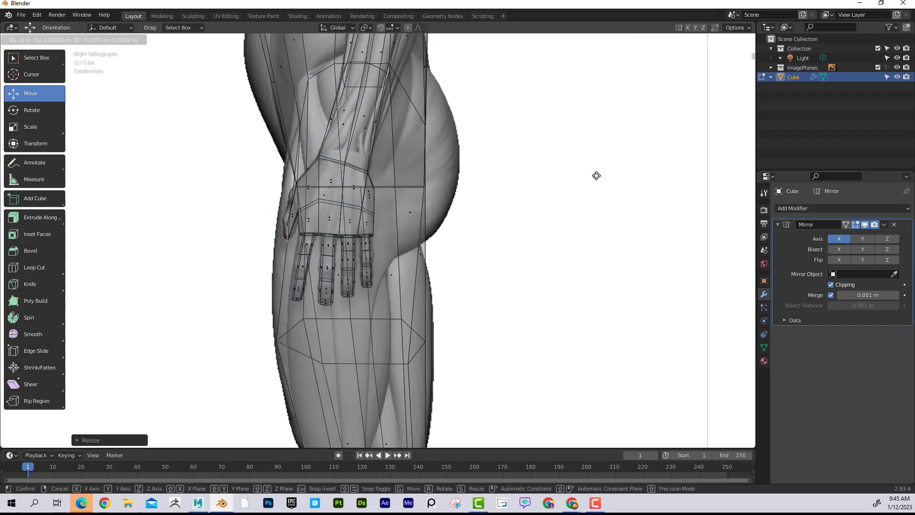
left_click(595, 176)
key("r")
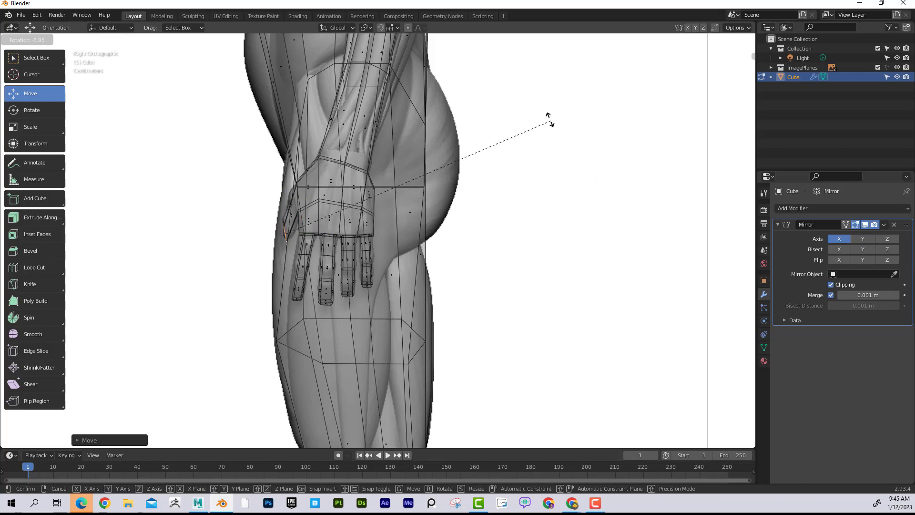
left_click(367, 95)
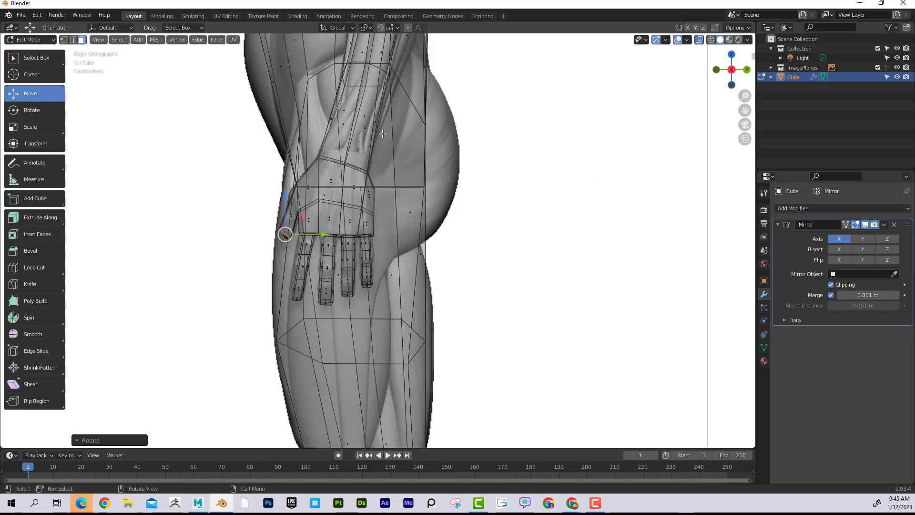
In front view, move the thumb's end toward the body along X onto the reference thumb tip and scale it down.
key("KP_1")
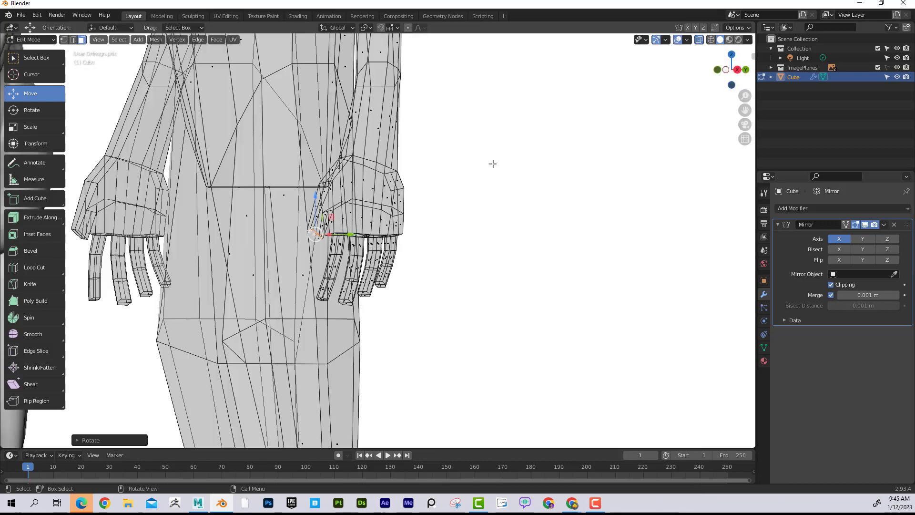
left_click_drag(473, 232, 433, 232)
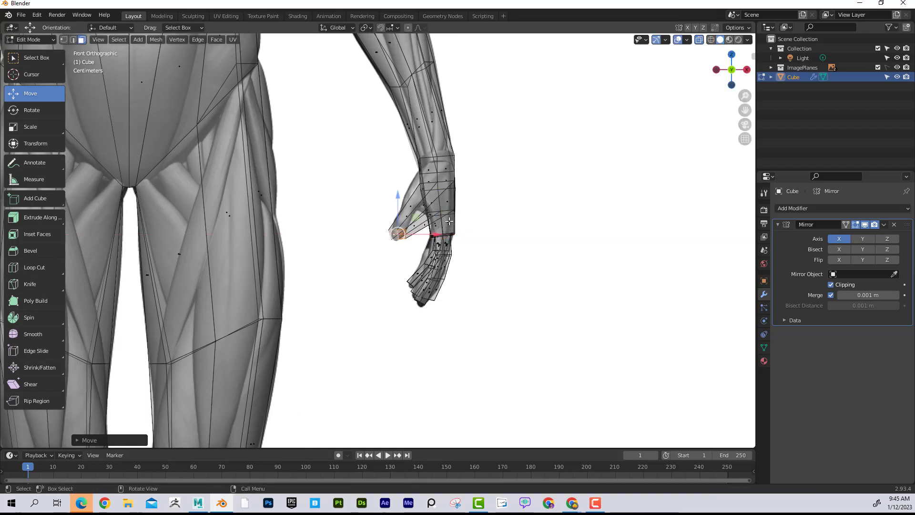
key("s")
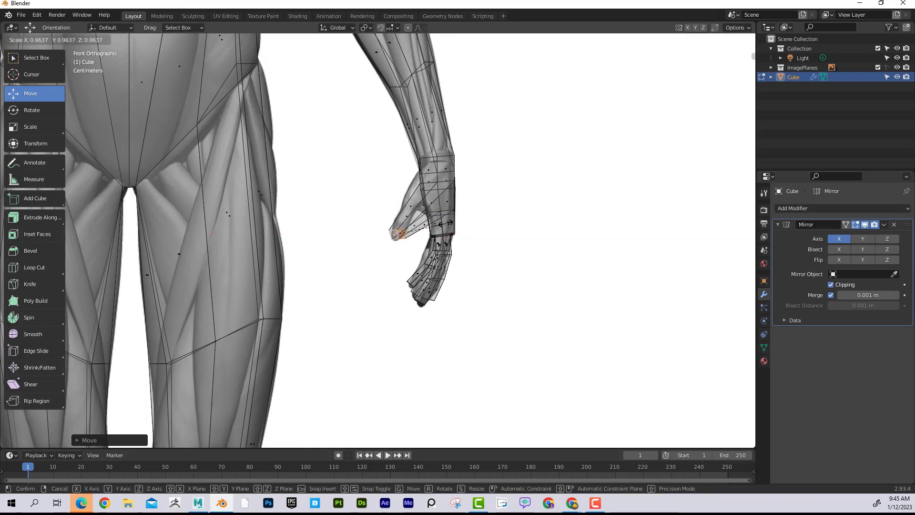
left_click(443, 223)
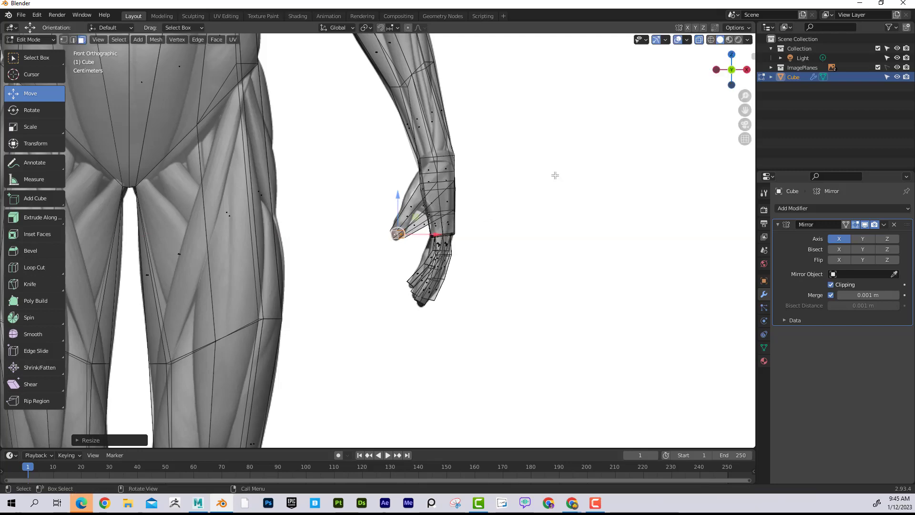
Turn off X-ray and, in vertex mode, move vertices at the thumb's base along X to reshape the palm.
middle_click_drag(555, 176, 543, 156)
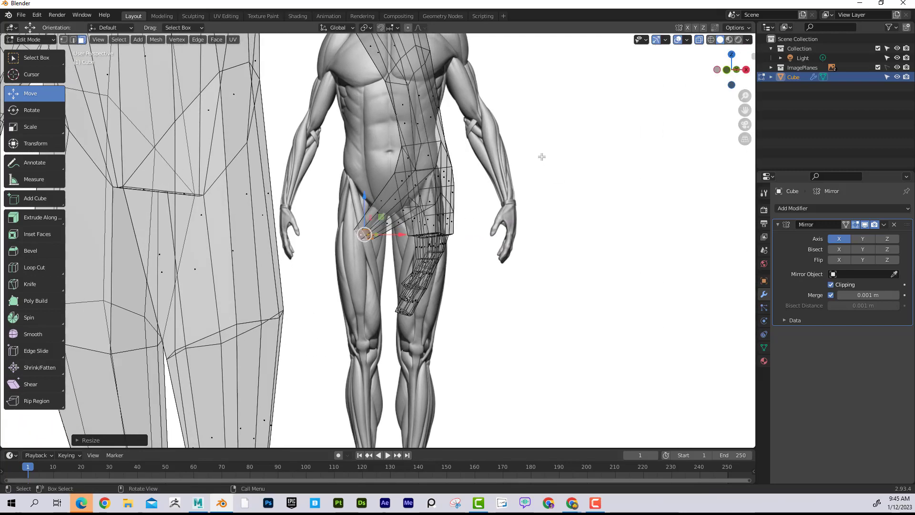
left_click(701, 42)
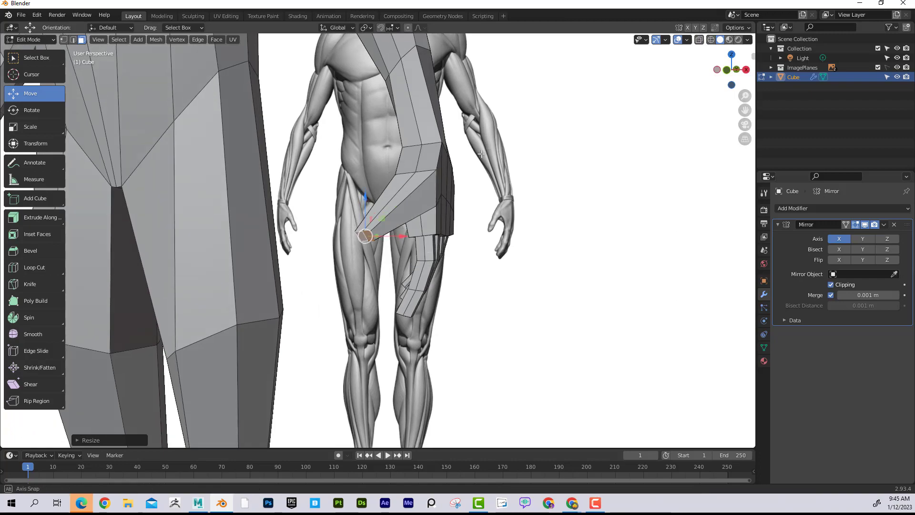
mouse_move(487, 150)
middle_mouse_down()
mouse_move(449, 145)
mouse_move(579, 167)
mouse_move(580, 102)
mouse_move(558, 52)
middle_mouse_up()
scroll(525, 155, "up", 4)
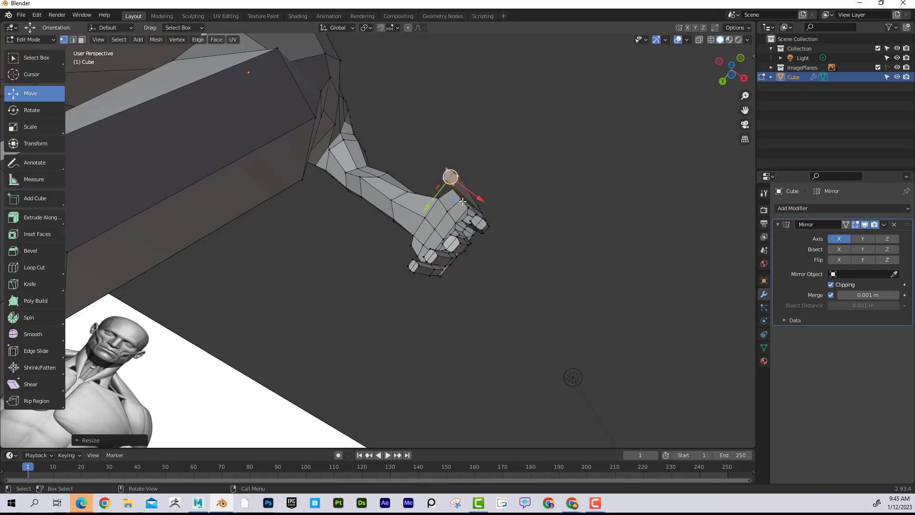
middle_click_drag(465, 202, 493, 218)
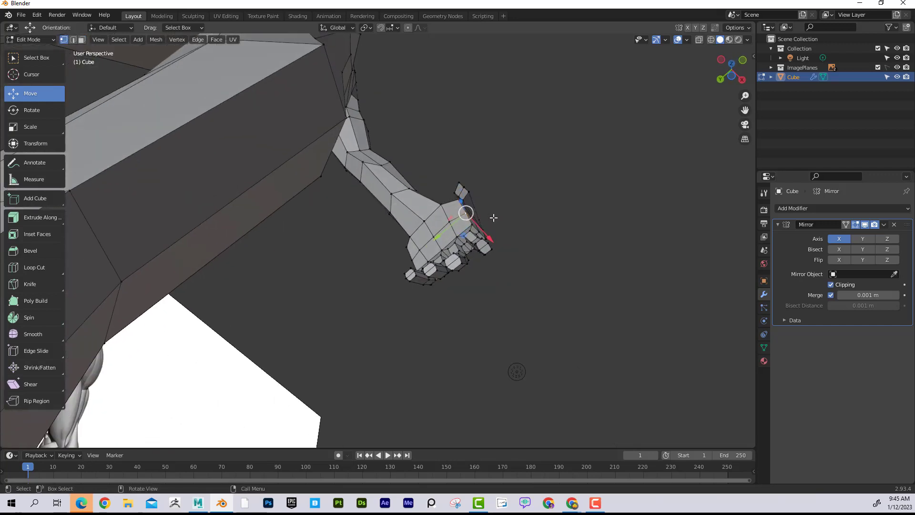
left_click_drag(486, 235, 443, 225)
middle_click_drag(443, 225, 472, 198)
left_click_drag(494, 190, 448, 194)
middle_click_drag(496, 198, 450, 162)
left_click(411, 143)
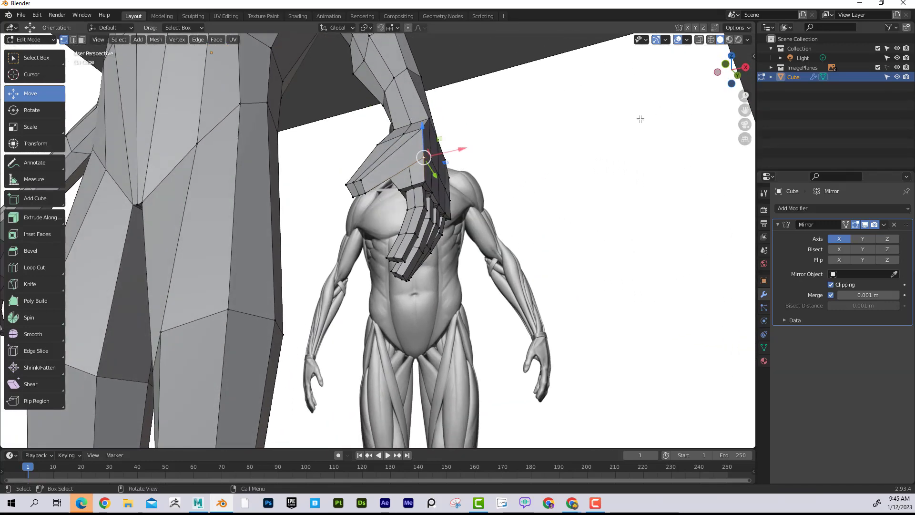
Shift another thumb-side palm vertex toward the body along X and select the wrist vertex above the thumb.
key("KP_3")
key("KP_1")
left_click_drag(494, 210, 460, 184)
left_click(453, 181)
left_click(437, 182)
middle_click_drag(460, 184, 445, 157)
left_click(356, 123)
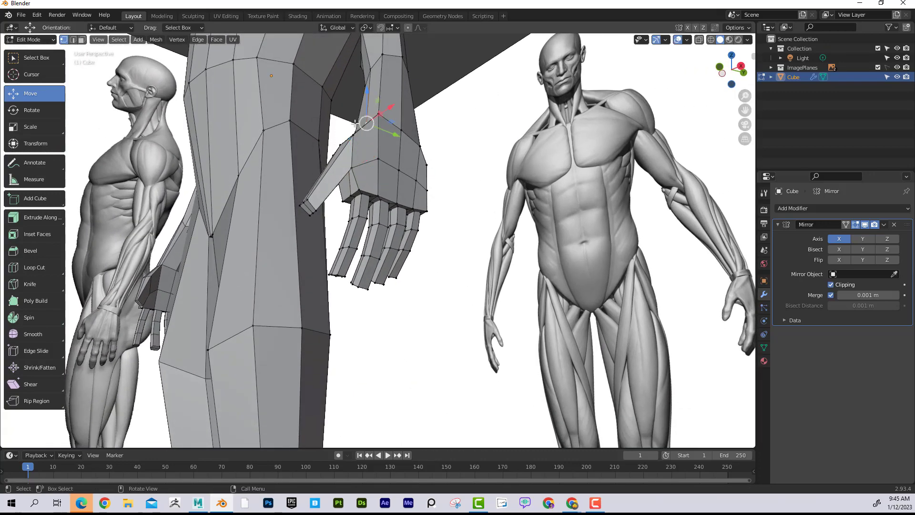
Move the vertex where the thumb meets the palm along X and fine-tune its position from several angles.
left_click(353, 168)
middle_click_drag(376, 159, 431, 152)
left_click_drag(418, 148, 413, 151)
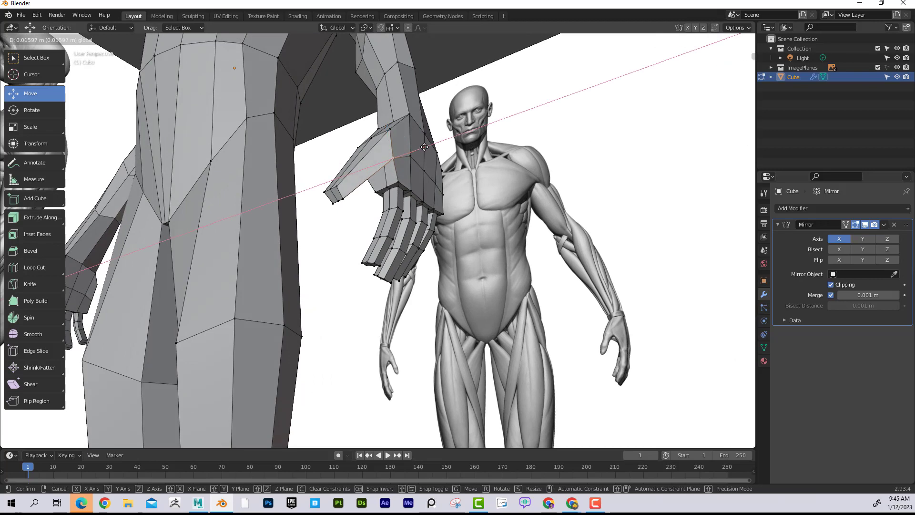
middle_click_drag(441, 146, 352, 165)
left_click_drag(286, 162, 285, 157)
middle_click_drag(308, 163, 340, 163)
left_click_drag(352, 182, 354, 183)
middle_click_drag(355, 183, 353, 148)
Raise the vertex on the thumb's underside along Z and adjust the neighbouring thumb-base vertex to smooth the web.
left_click(352, 144)
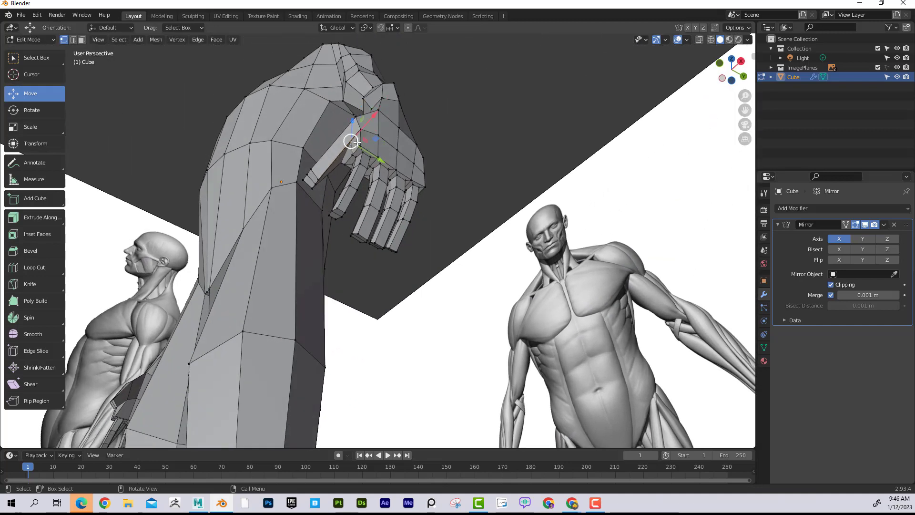
left_click_drag(354, 123, 355, 119)
middle_click_drag(355, 119, 507, 143)
left_click(460, 156)
left_click_drag(492, 209, 490, 201)
middle_click_drag(500, 171, 557, 271)
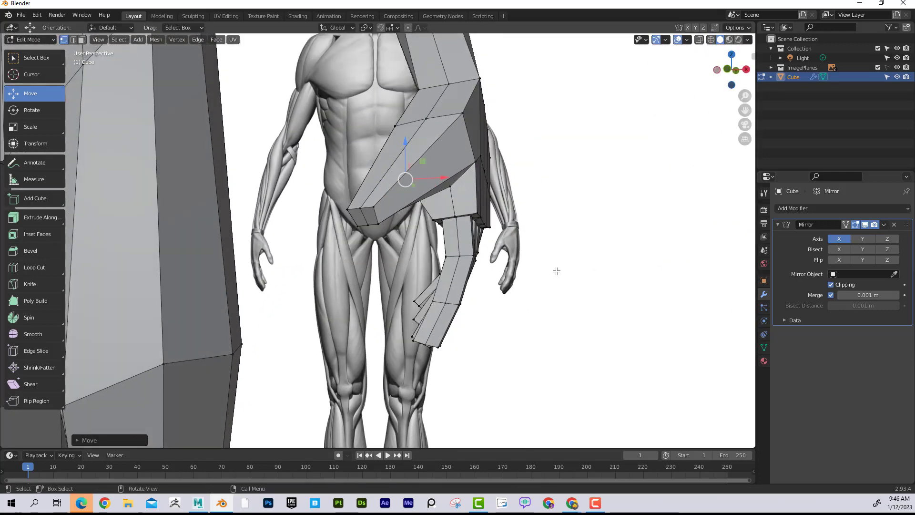
Add a loop cut around the middle of the thumb and shift it along Y and X to bend the thumb.
key("ctrl+r")
left_click(427, 153)
left_click(478, 147)
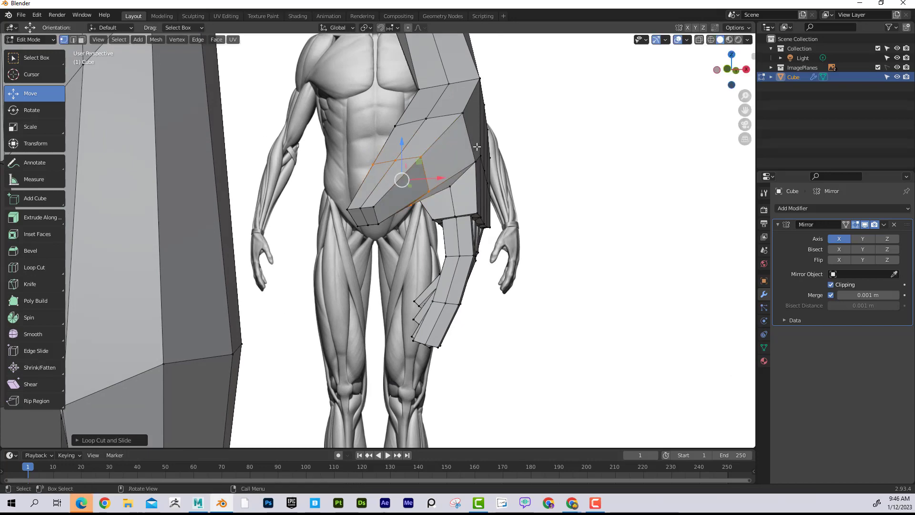
middle_click_drag(477, 147, 361, 152)
key("g")
key("y")
left_click(304, 228)
key("g")
key("x")
left_click(486, 237)
Scale the thumb's middle loop and move it forward along Y to refine the knuckle's shape.
key("s")
left_click(535, 186)
key("g")
left_click(365, 153)
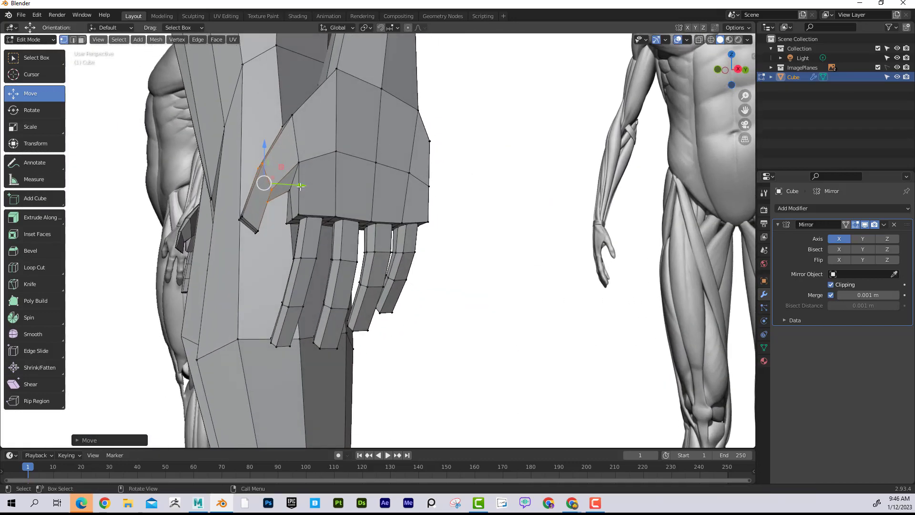
left_click_drag(301, 186, 296, 186)
scroll(305, 185, "down", 2)
left_click(352, 184)
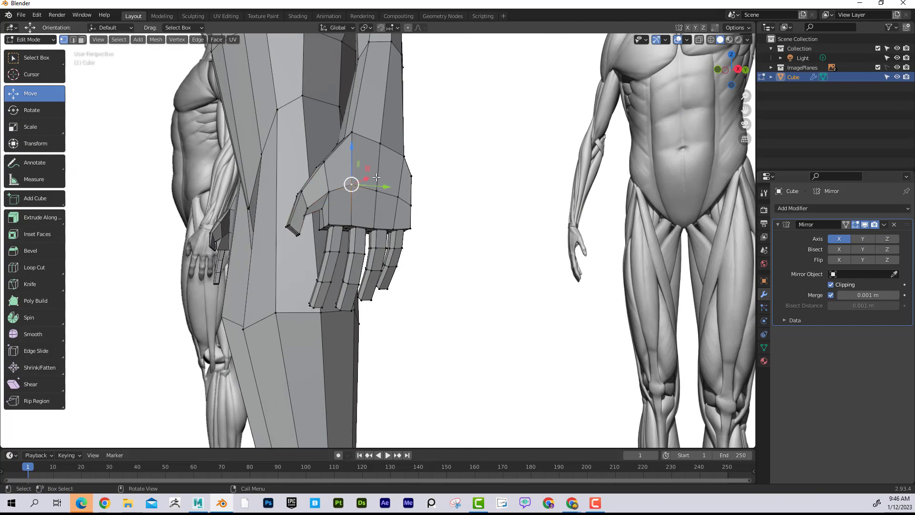
scroll(405, 176, "down", 3)
middle_click_drag(419, 176, 566, 170)
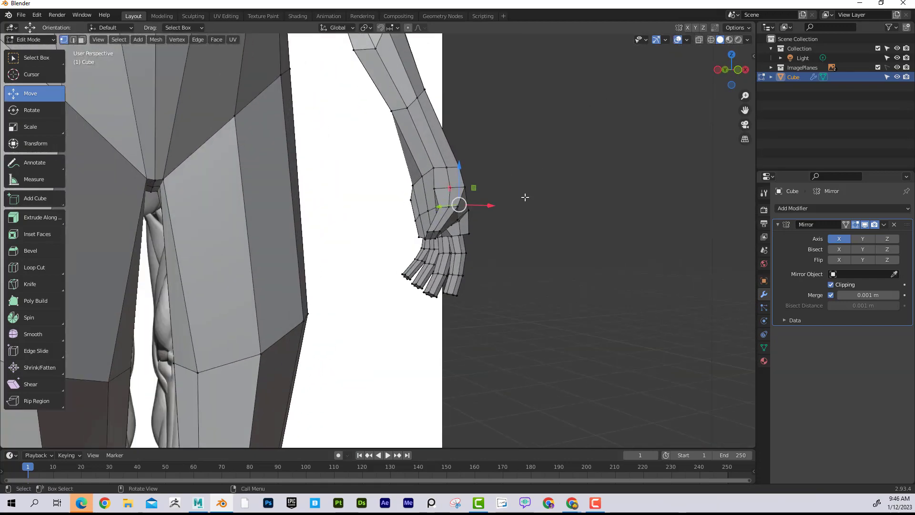
In front view, select the thumb tip's vertices and rotate them to match the reference thumb's angle.
key("KP_1")
scroll(458, 191, "up", 5)
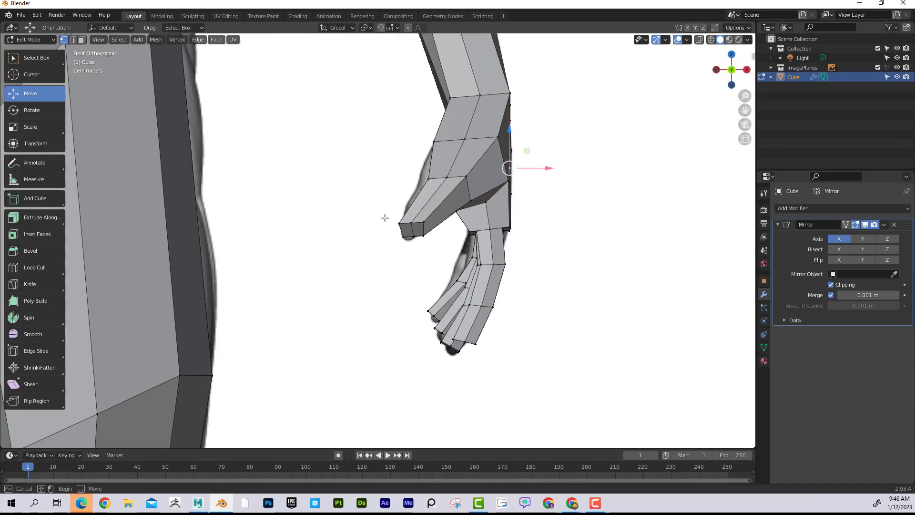
left_click_drag(438, 250, 437, 251)
key("r")
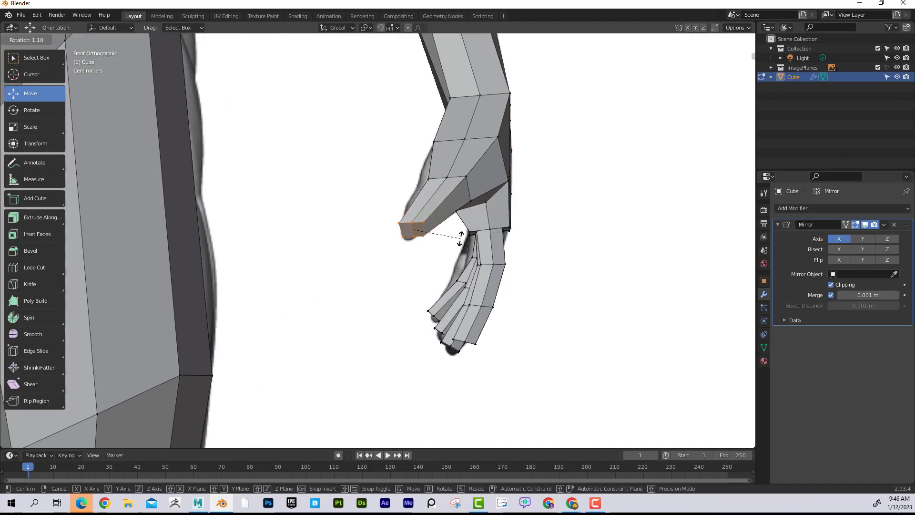
left_click(444, 257)
key("r")
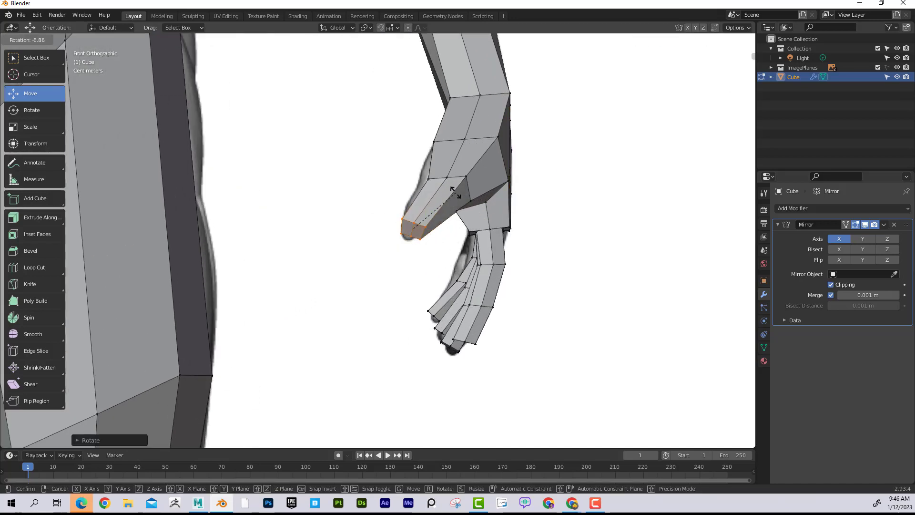
left_click(435, 205)
key("r")
left_click(420, 202)
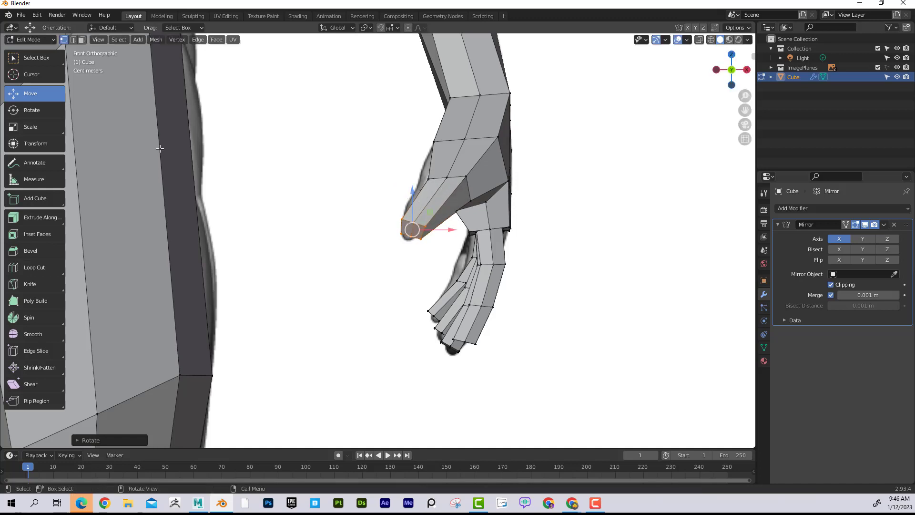
Switch to the Rotate tool and trackball-rotate the thumb tip's vertices to refine its tilt.
left_click(34, 114)
key("r")
key("r")
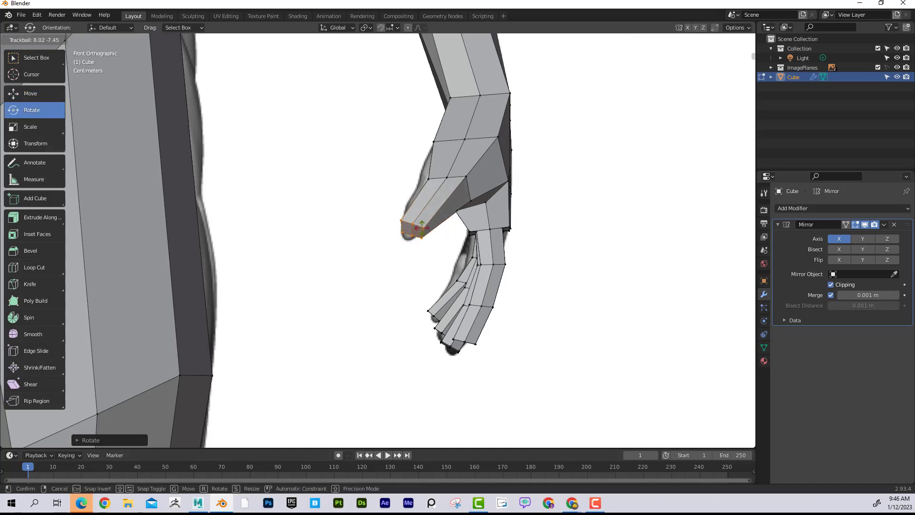
left_click_drag(432, 234, 427, 215)
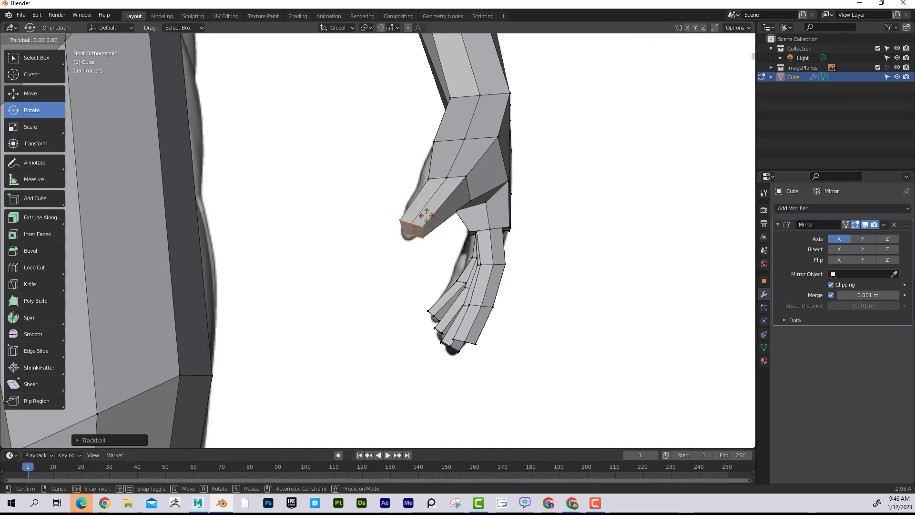
left_click(423, 220)
scroll(489, 206, "down", 6)
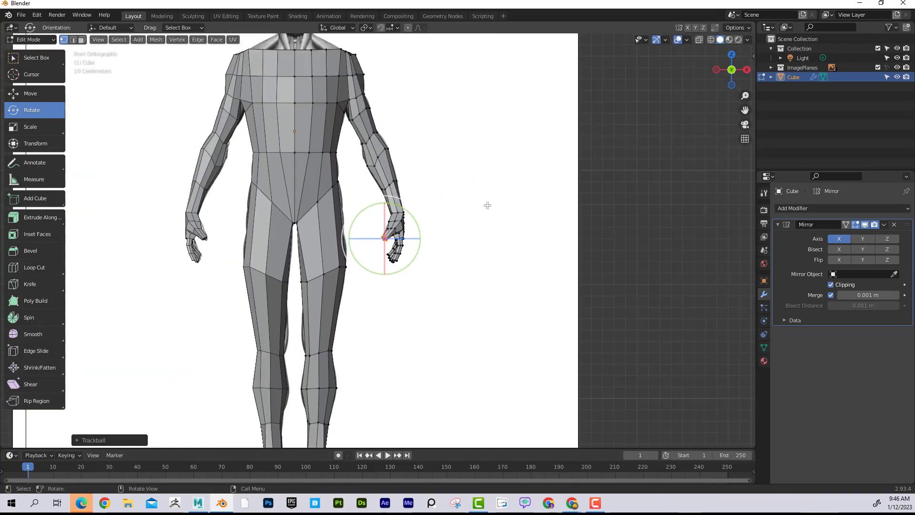
middle_click_drag(460, 207, 364, 225)
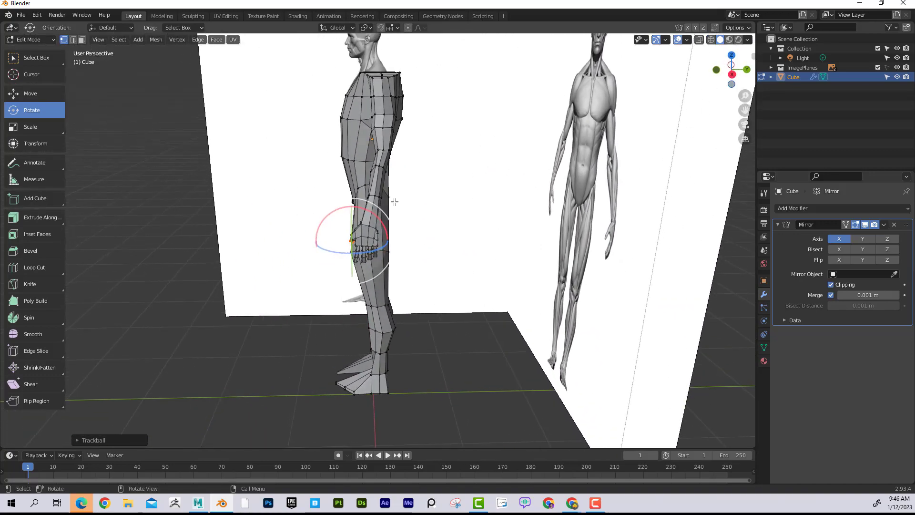
mouse_move(475, 162)
middle_mouse_down()
mouse_move(558, 157)
mouse_move(476, 149)
middle_mouse_up()
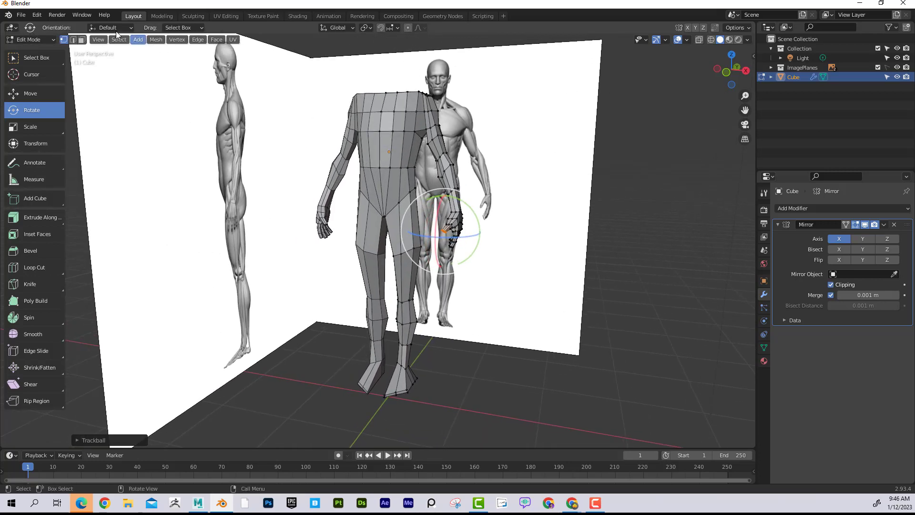
Start saving the project under a new name and create a folder named Character on the Desktop.
left_click(20, 16)
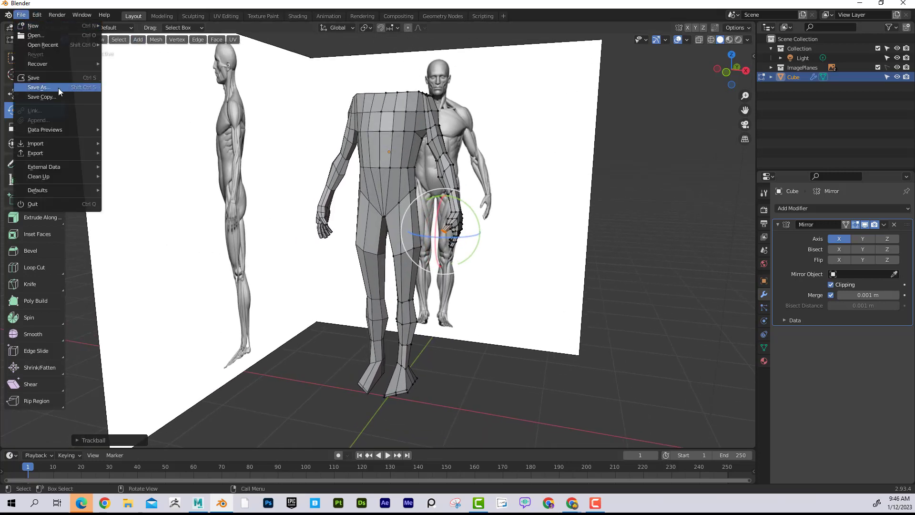
left_click(39, 87)
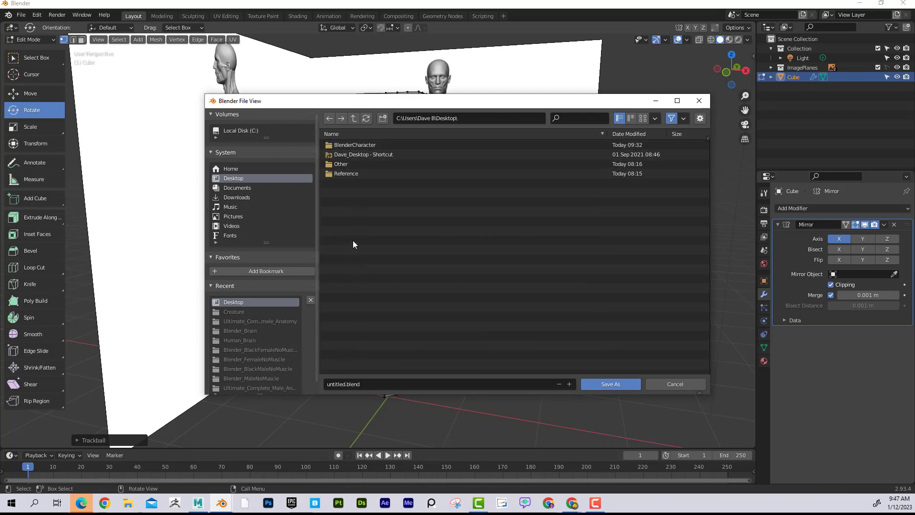
right_click(366, 218)
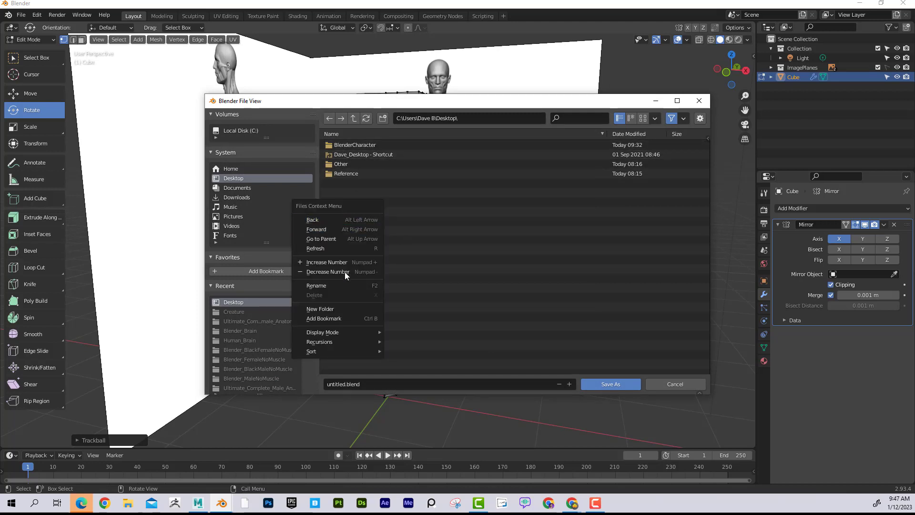
left_click(359, 308)
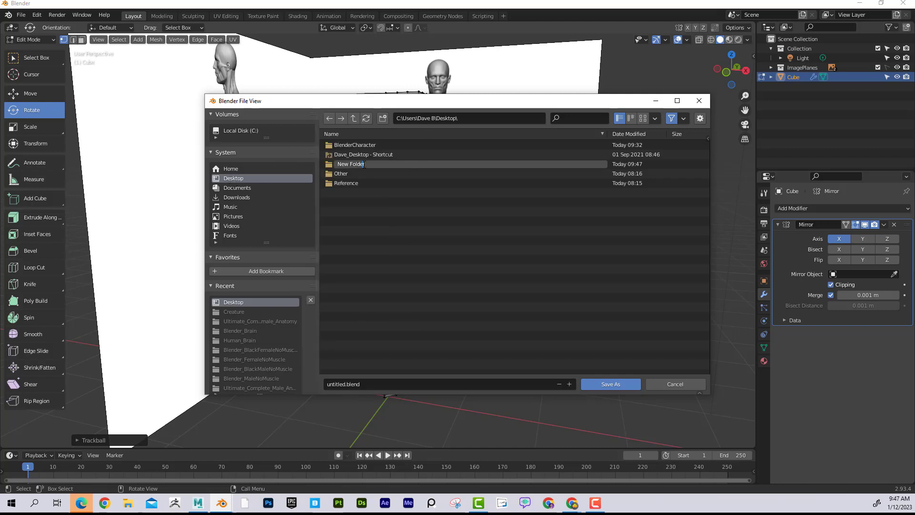
left_click_drag(364, 164, 335, 165)
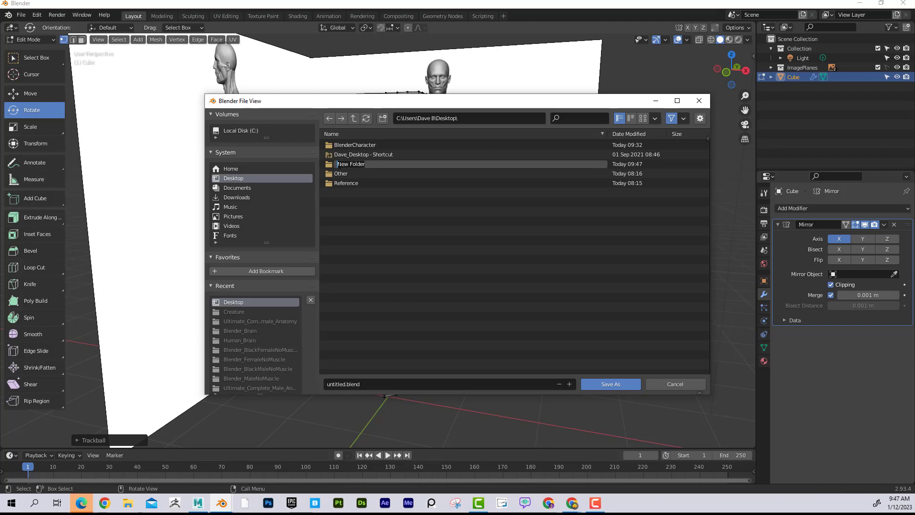
key("BackSpace")
key("BackSpace")
key("BackSpace")
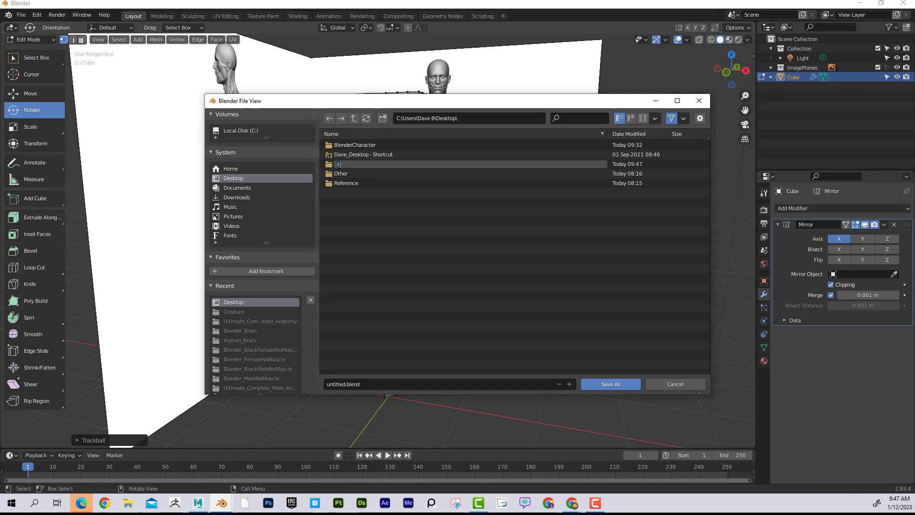
type("CH")
key("Return")
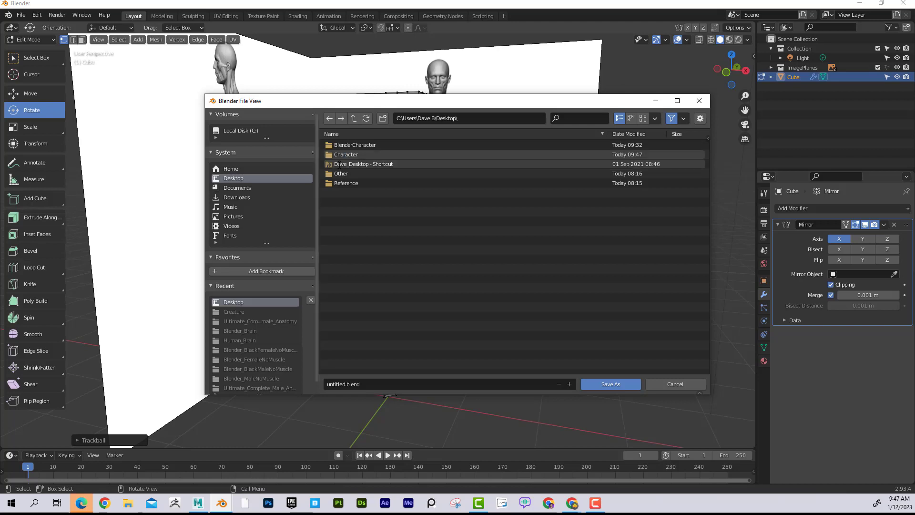
Save the project inside the Character folder as Character_001.blend.
double_click(341, 154)
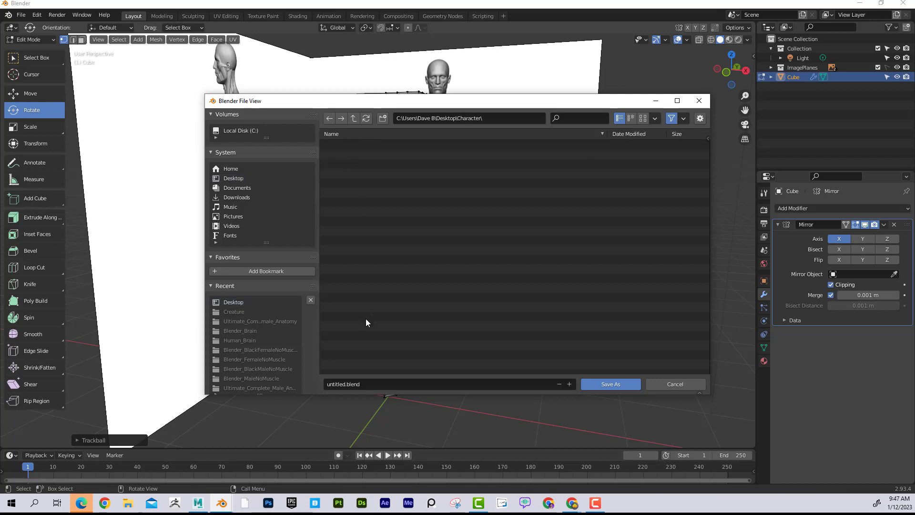
left_click(364, 384)
type("Ch")
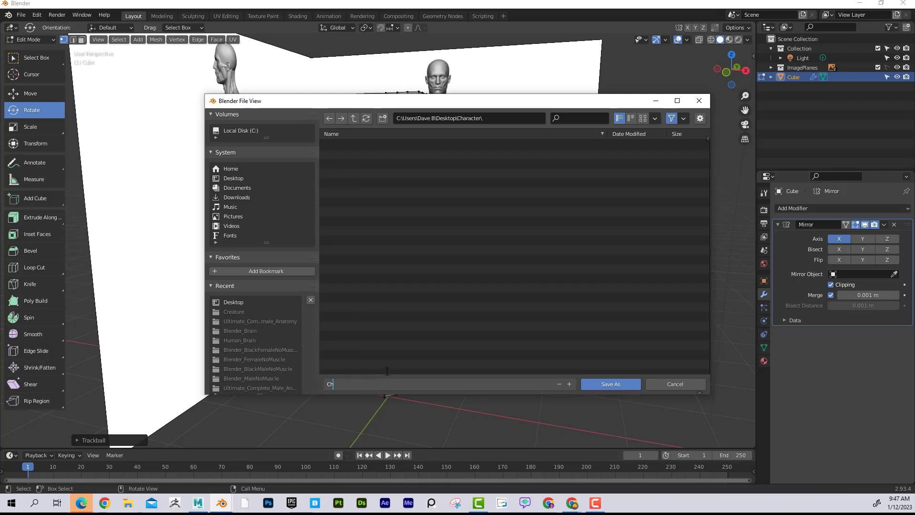
type("aracter_001")
left_click(619, 385)
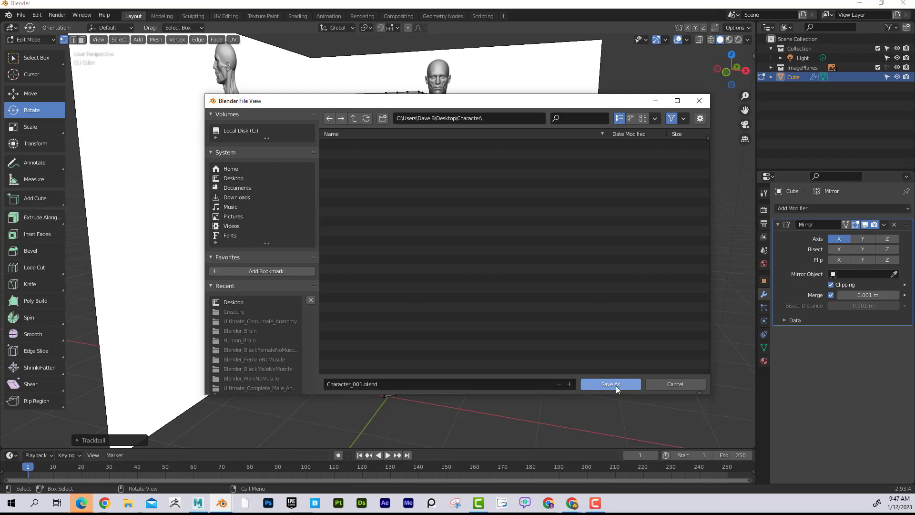